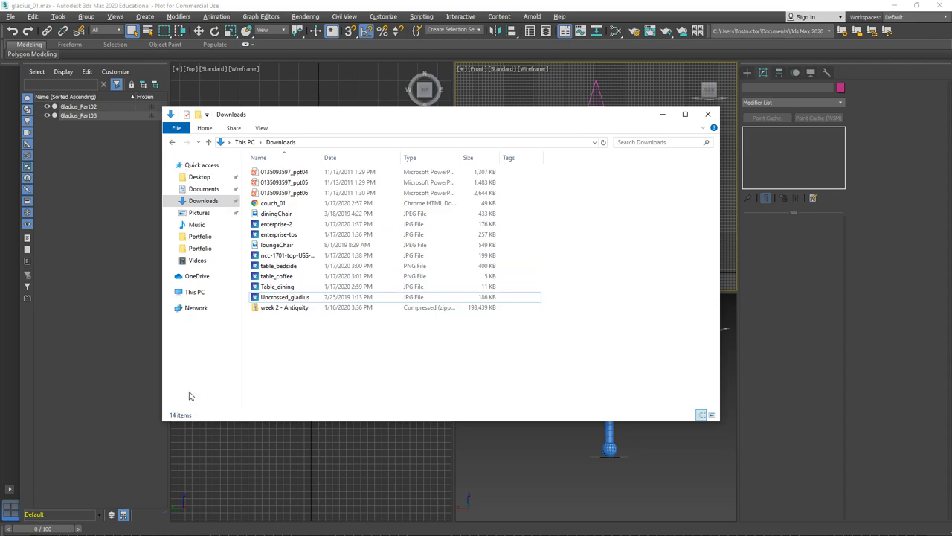
# Open the Uncrossed_gladius image from Downloads, examine the sword's handle and blade shape, and return to 3ds Max.
pyautogui.doubleClick(282, 301)
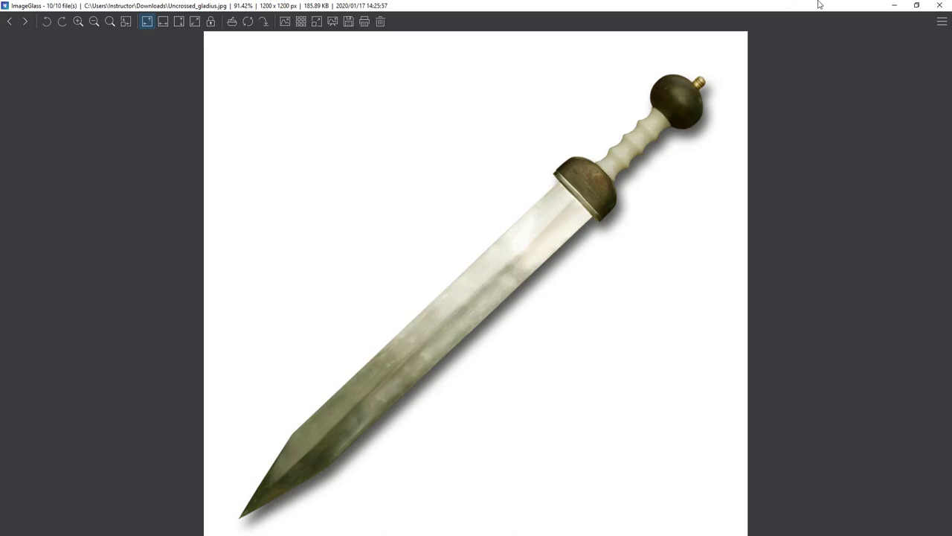
pyautogui.click(893, 6)
pyautogui.click(590, 4)
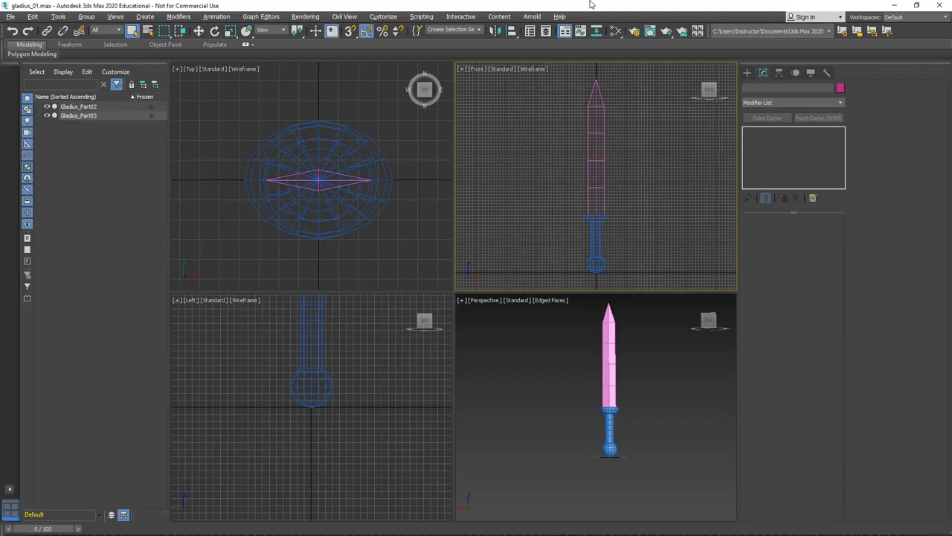
# Maximize the Front viewport around the sword's handle.
pyautogui.moveTo(643, 209); pyautogui.dragTo(652, 173, button='middle')
pyautogui.scroll(6, 614, 169)
pyautogui.hotkey('alt', 'w')
pyautogui.moveTo(565, 208); pyautogui.dragTo(571, 199, button='middle')
pyautogui.scroll(-3, 571, 216)
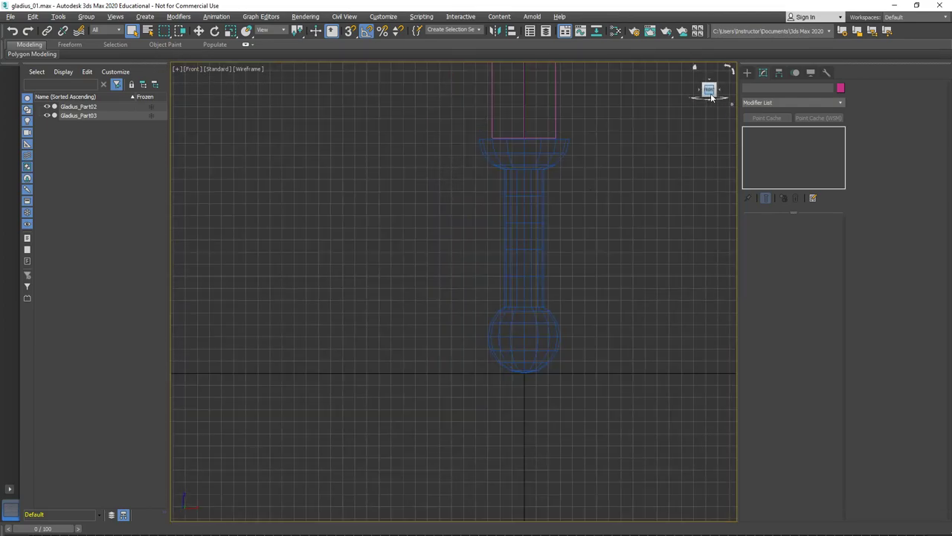
# Browse the Standard Primitives and Extended Primitives categories of creatable geometry.
pyautogui.click(748, 73)
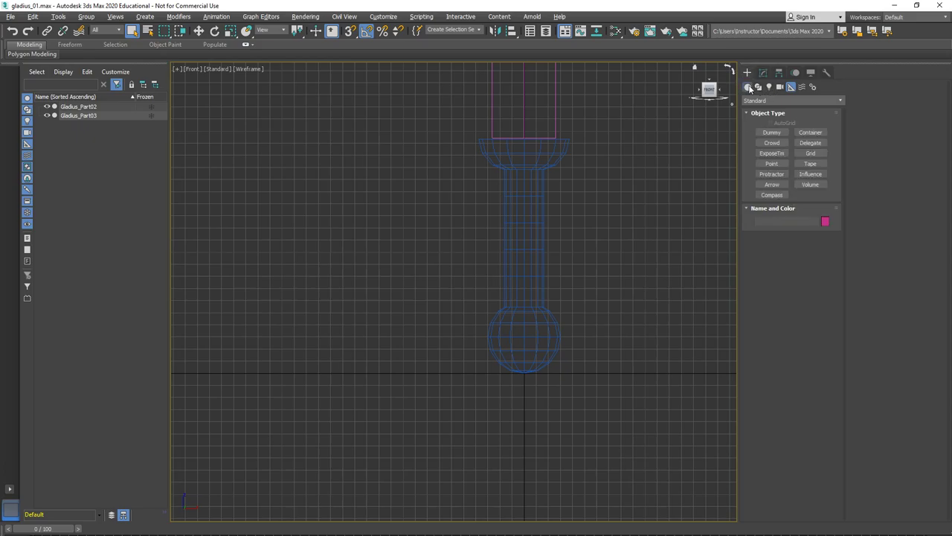
pyautogui.click(748, 87)
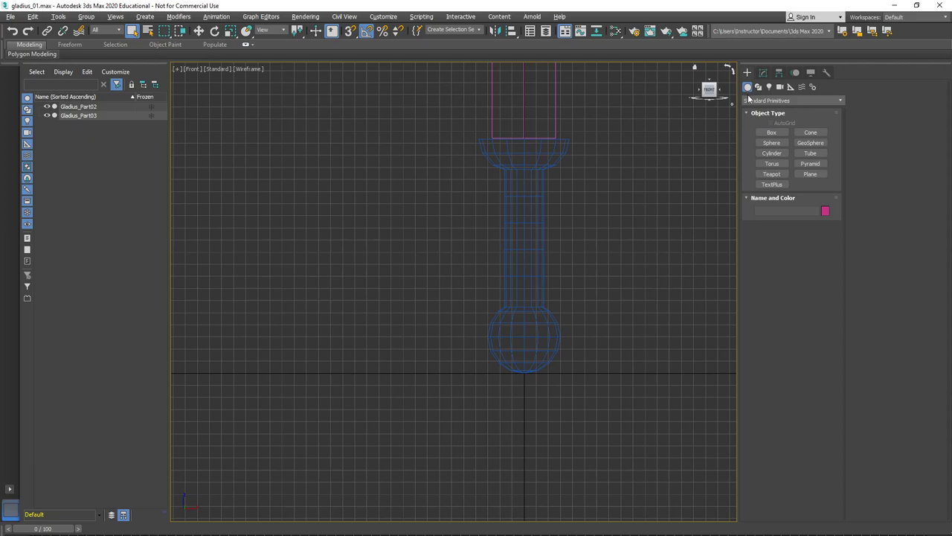
pyautogui.click(761, 101)
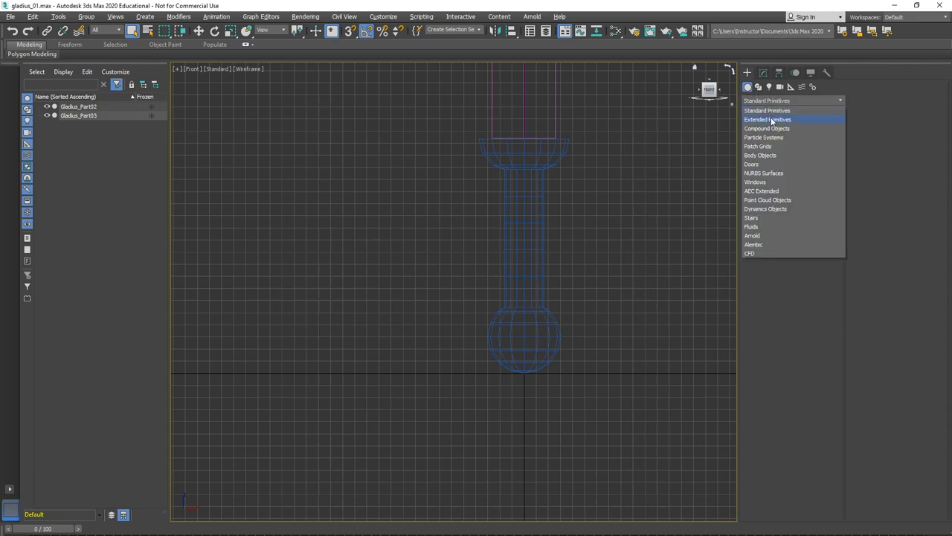
pyautogui.click(777, 122)
pyautogui.click(766, 102)
pyautogui.click(765, 104)
pyautogui.click(762, 100)
pyautogui.click(766, 109)
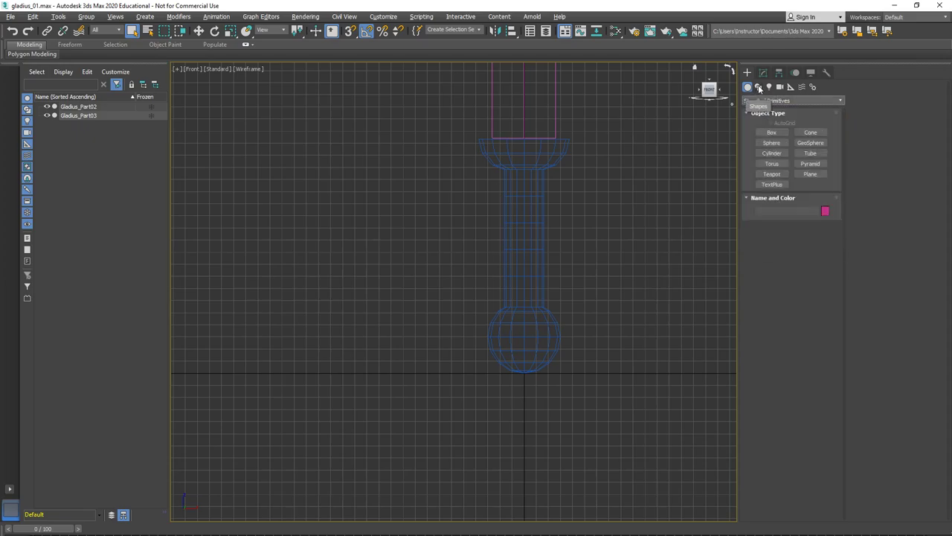
# Switch object creation to spline shapes and start the Line tool.
pyautogui.click(759, 87)
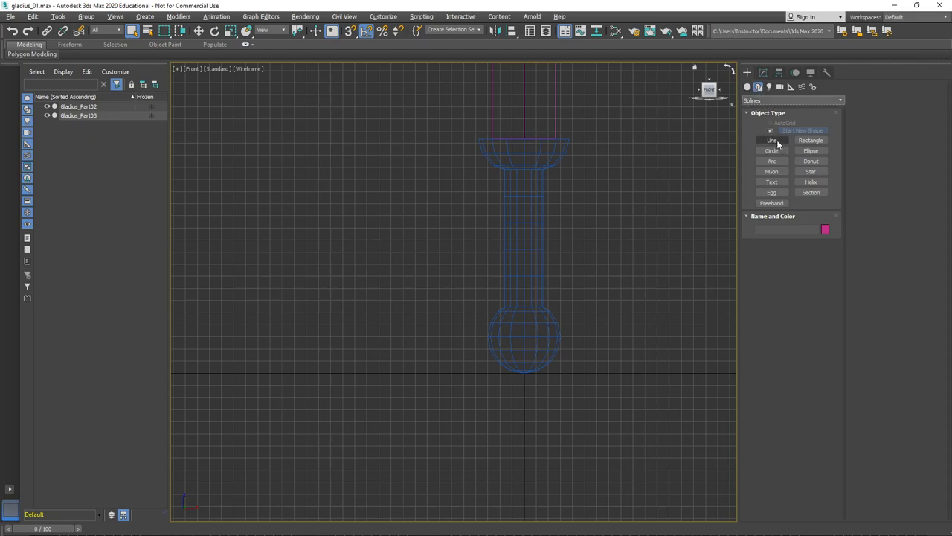
pyautogui.click(777, 163)
pyautogui.click(777, 141)
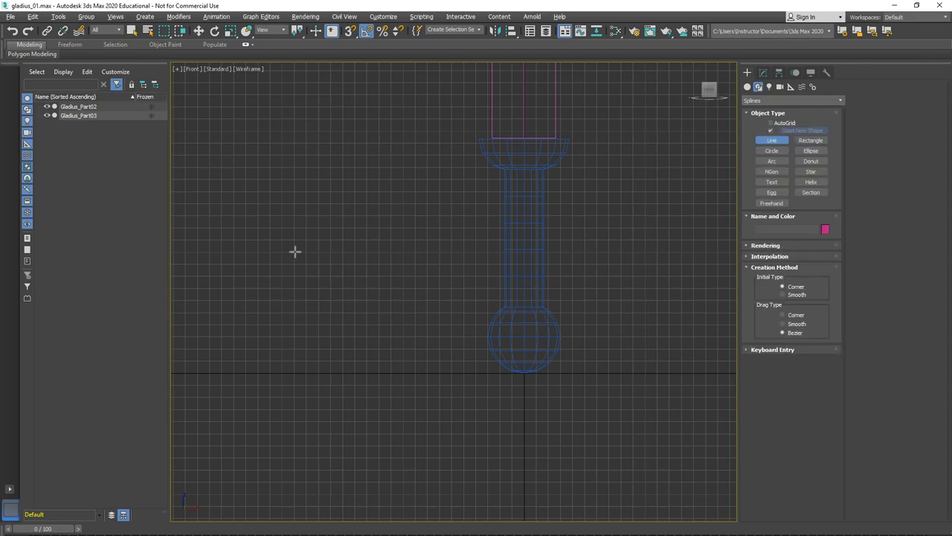
# Draw an open L-shaped test line beside the sword's handle and delete it.
pyautogui.click(426, 144)
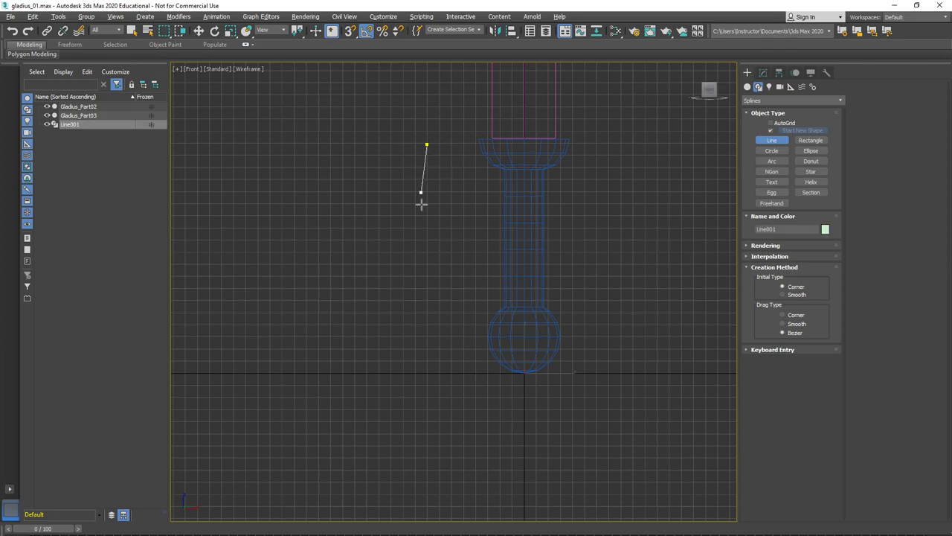
pyautogui.click(426, 340)
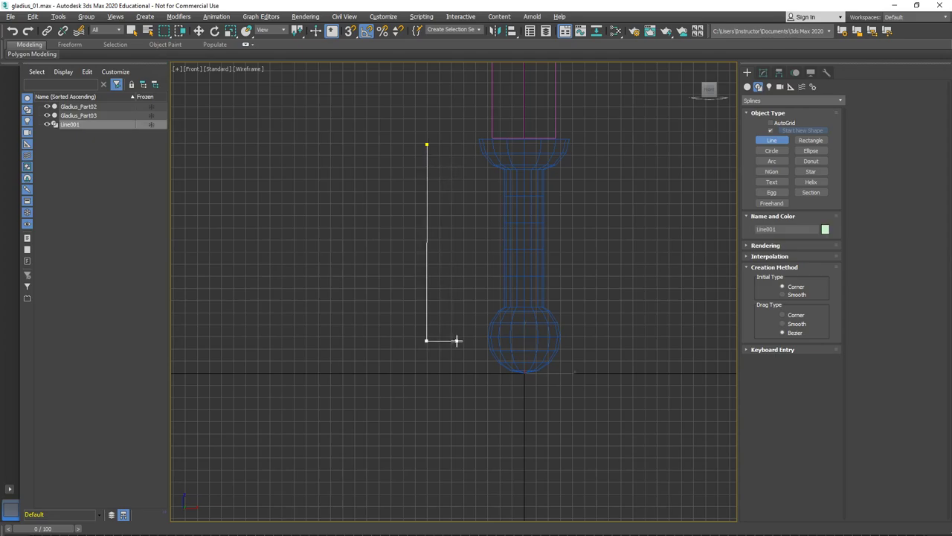
pyautogui.click(457, 341)
pyautogui.rightClick(457, 341)
pyautogui.rightClick(457, 341)
pyautogui.press('Delete')
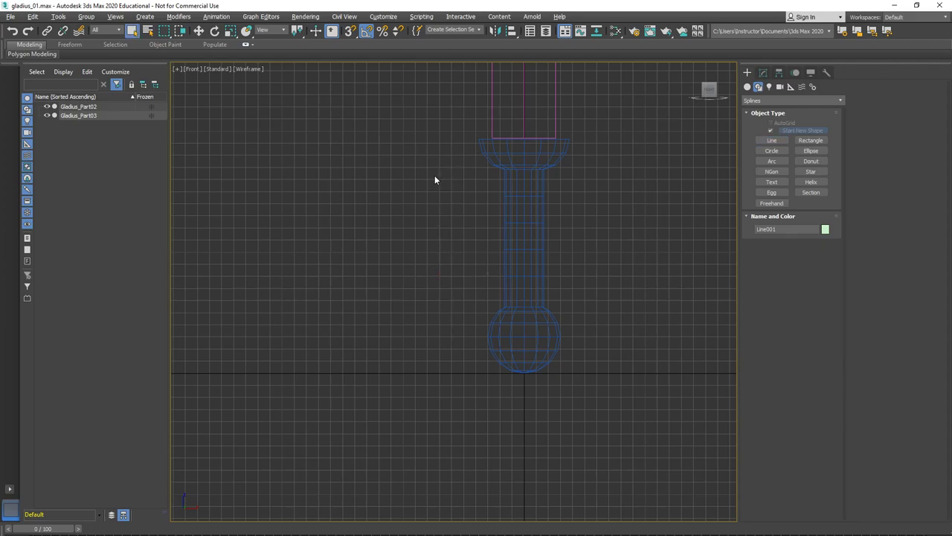
# Draw an open goblet half-profile line beside the sword's handle, with a straight bowl wall, tapering bowl bottom, narrow stem and thin flat base.
pyautogui.click(772, 141)
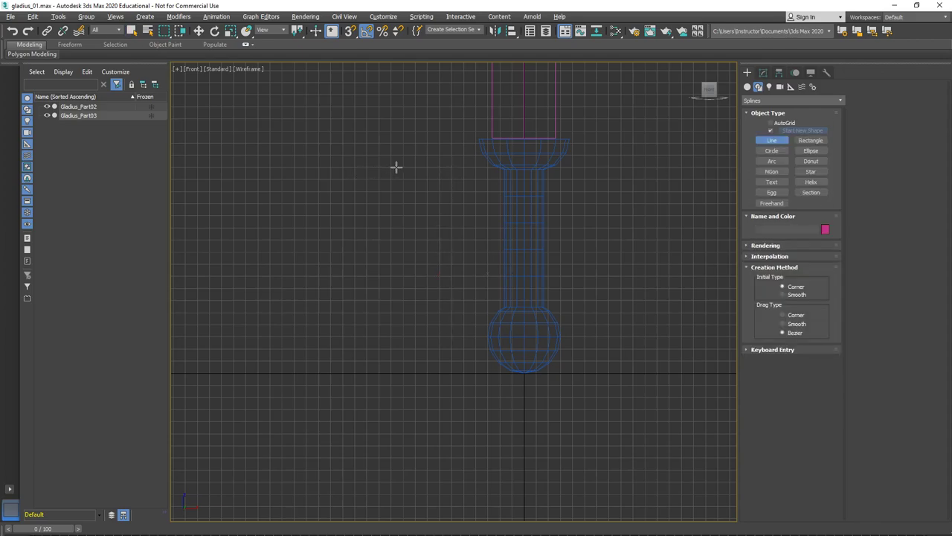
pyautogui.click(317, 154)
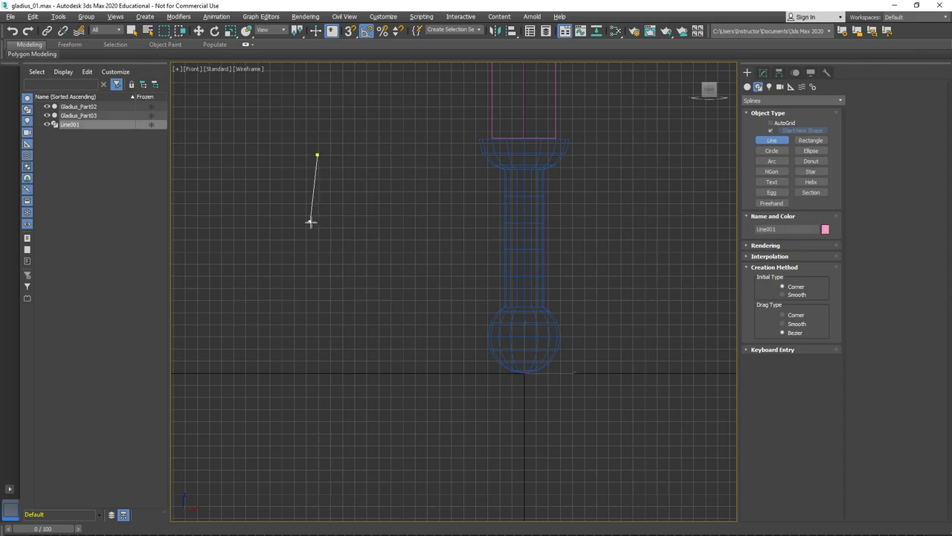
pyautogui.click(316, 224)
pyautogui.click(347, 247)
pyautogui.click(359, 272)
pyautogui.click(362, 347)
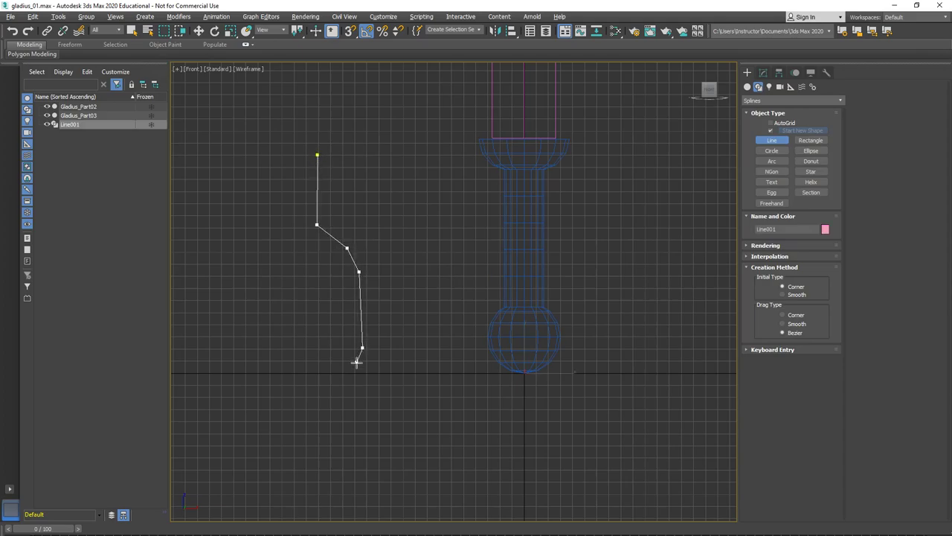
pyautogui.click(356, 363)
pyautogui.click(280, 368)
pyautogui.click(280, 373)
pyautogui.click(368, 373)
pyautogui.rightClick(380, 374)
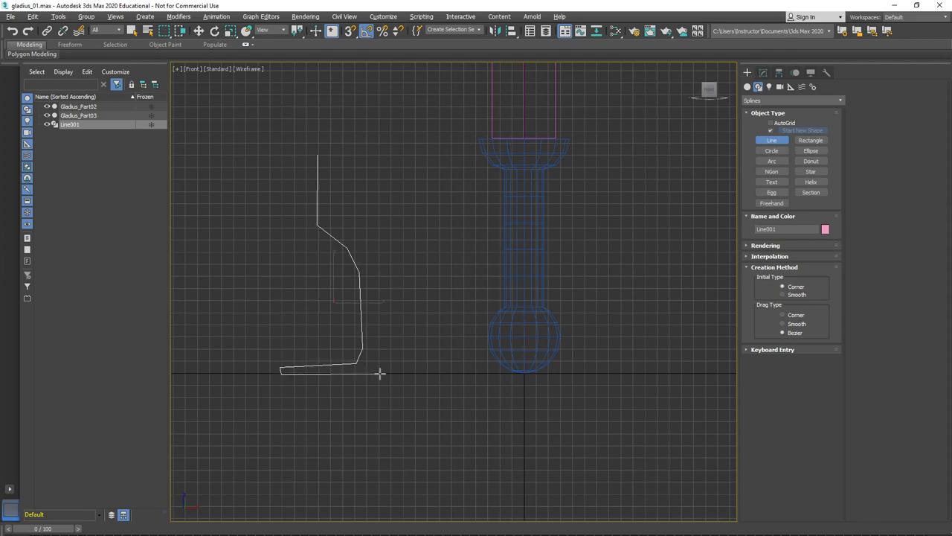
# Apply the Lathe modifier to the goblet profile line.
pyautogui.click(762, 72)
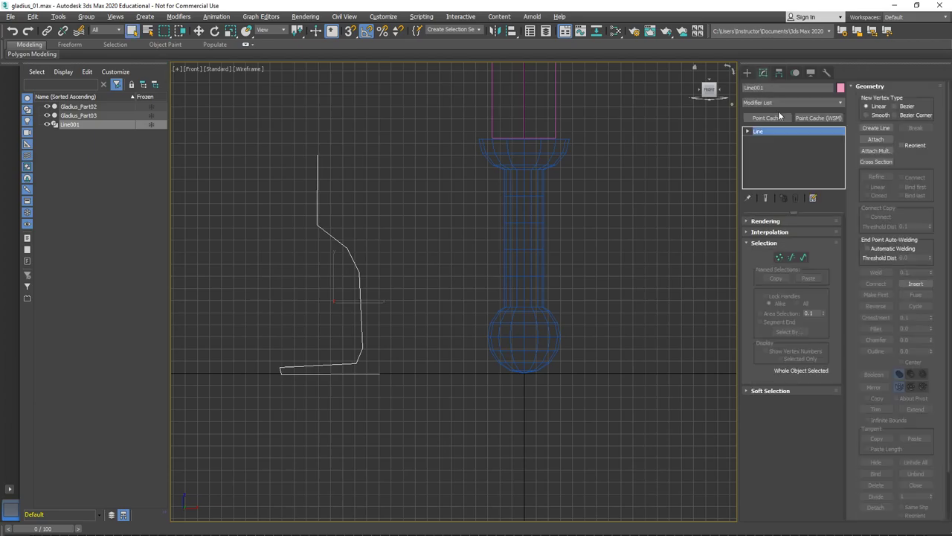
pyautogui.click(787, 102)
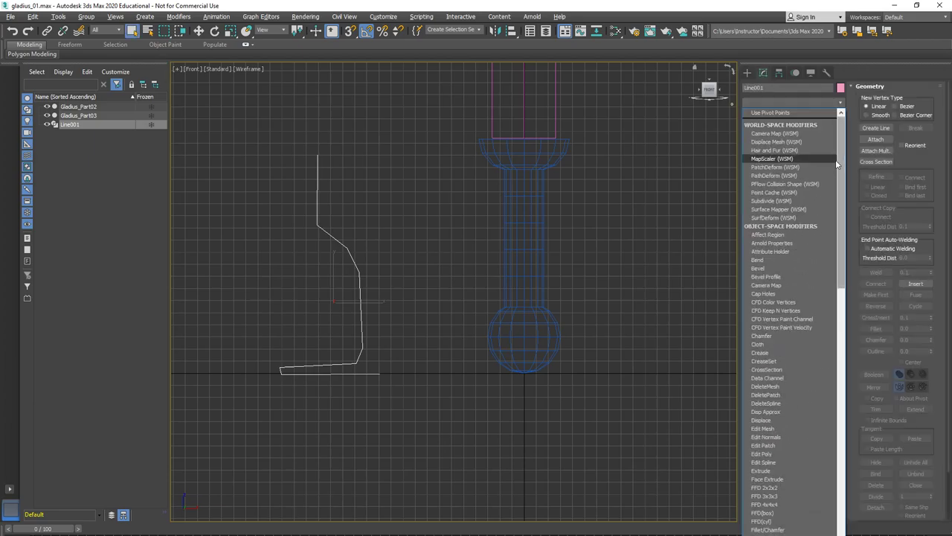
pyautogui.moveTo(844, 183); pyautogui.dragTo(856, 296)
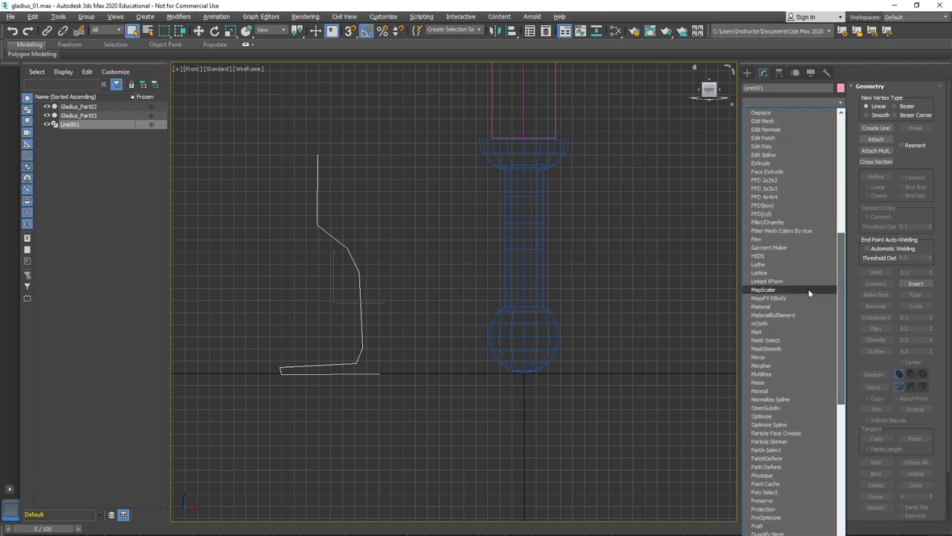
pyautogui.click(758, 265)
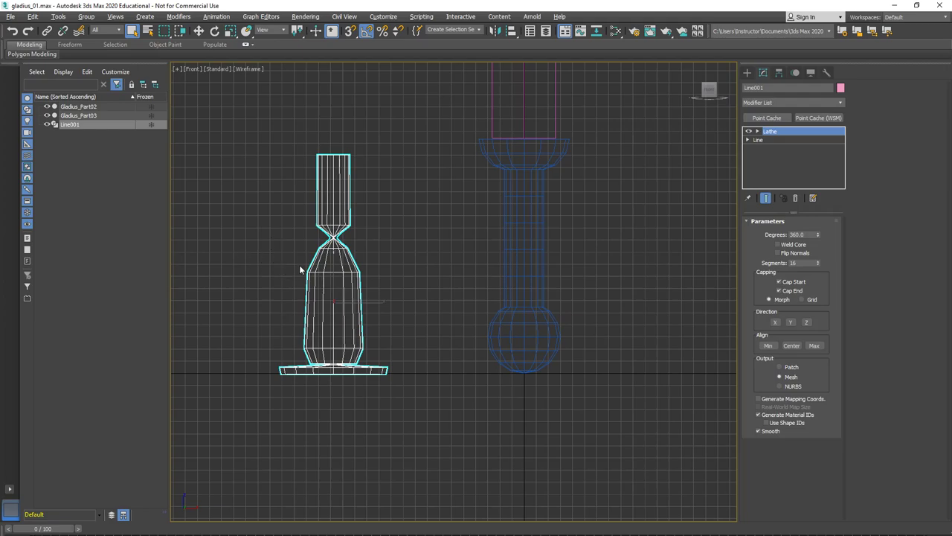
# Shift the Lathe axis along X toward the sword, past the profile's stem, to form a wide goblet with a thin stem.
pyautogui.hotkey('alt', 'w')
pyautogui.rightClick(447, 388)
pyautogui.rightClick(650, 387)
pyautogui.hotkey('alt', 'w')
pyautogui.moveTo(643, 379)
pyautogui.keyDown('alt'); pyautogui.mouseDown(button='middle')
pyautogui.moveTo(610, 393)
pyautogui.moveTo(658, 387)
pyautogui.mouseUp(button='middle'); pyautogui.keyUp('alt')
pyautogui.scroll(5, 605, 386)
pyautogui.click(758, 132)
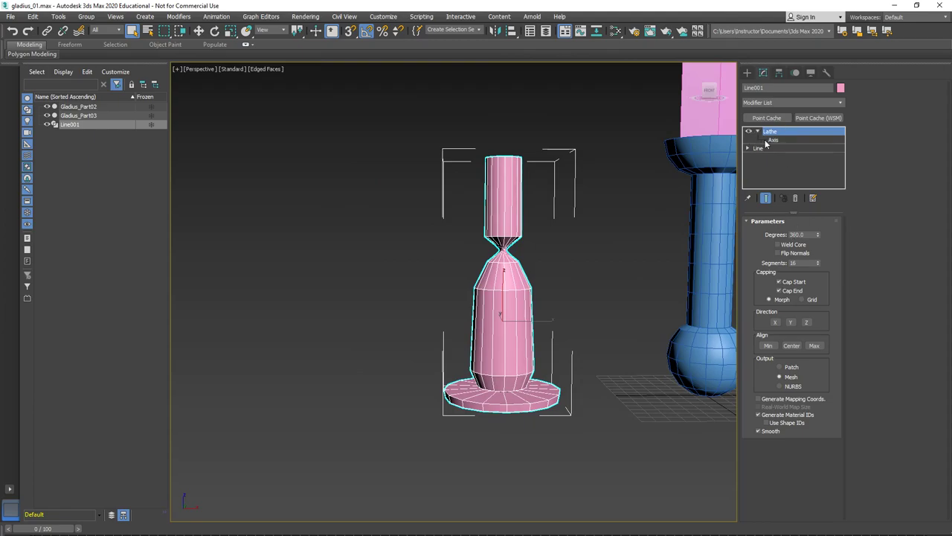
pyautogui.click(773, 140)
pyautogui.press('w')
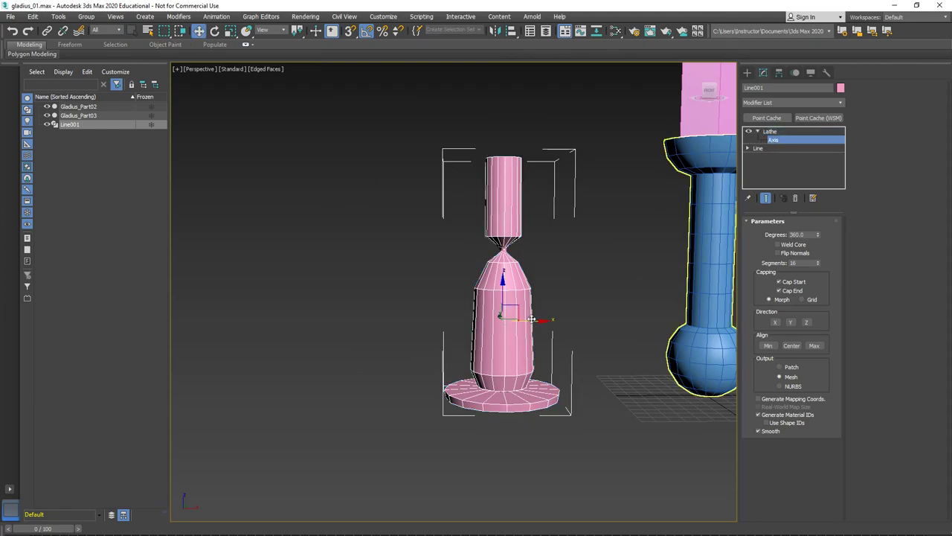
pyautogui.moveTo(533, 320); pyautogui.dragTo(568, 323)
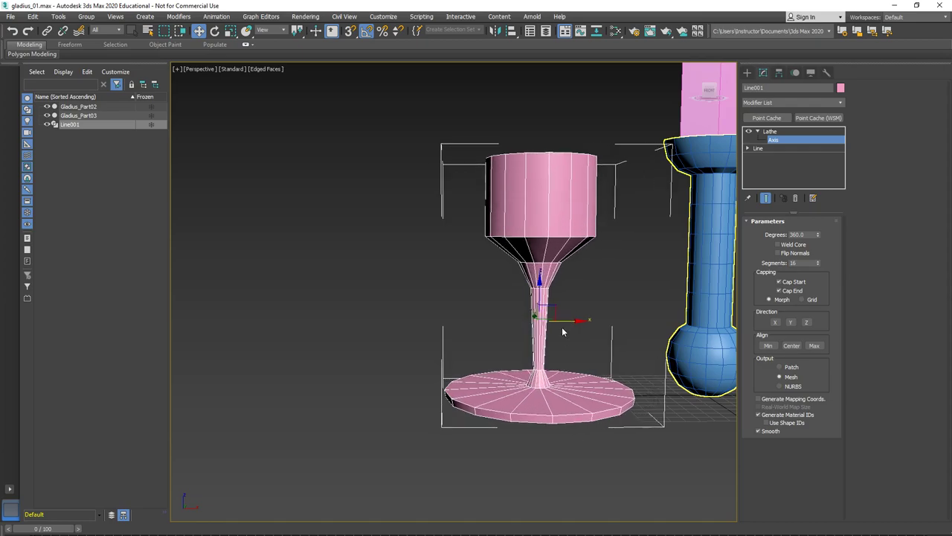
pyautogui.keyDown('alt'); pyautogui.moveTo(574, 339); pyautogui.dragTo(552, 343, button='middle'); pyautogui.keyUp('alt')
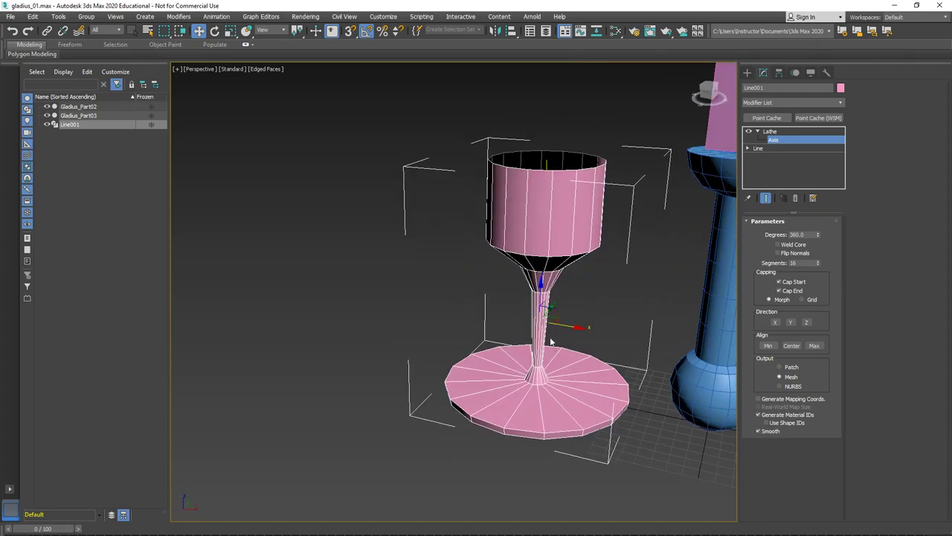
# Edit the profile line's vertices under the Lathe and refine its upper vertical wall with two extra vertices.
pyautogui.hotkey('alt', 'w')
pyautogui.hotkey('alt', 'w')
pyautogui.hotkey('alt', 'w')
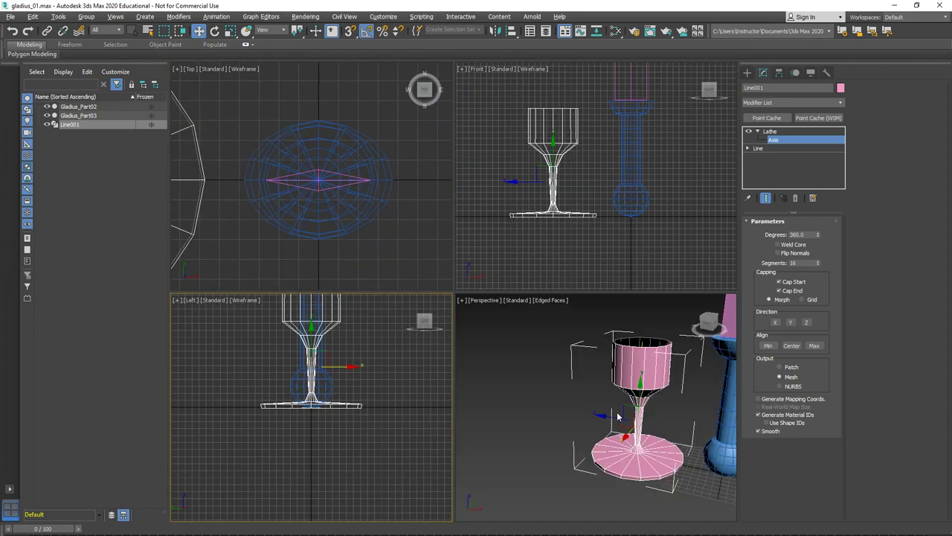
pyautogui.hotkey('alt', 'w')
pyautogui.rightClick(497, 222)
pyautogui.press('Escape')
pyautogui.hotkey('alt', 'w')
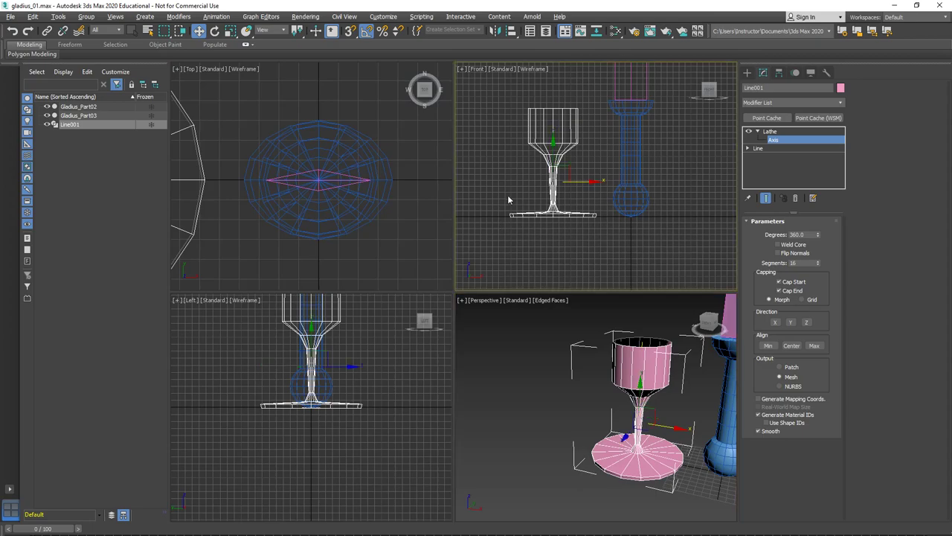
pyautogui.hotkey('alt', 'w')
pyautogui.click(764, 147)
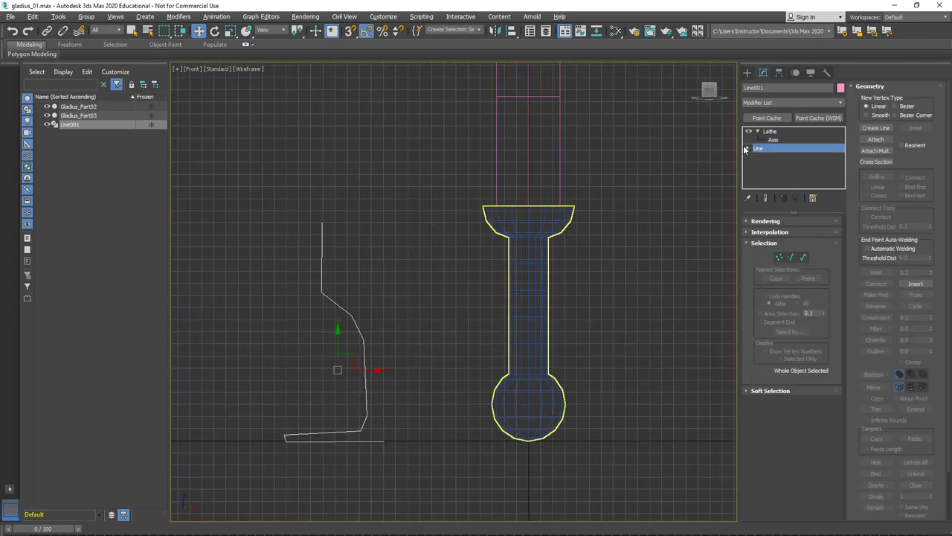
pyautogui.click(749, 149)
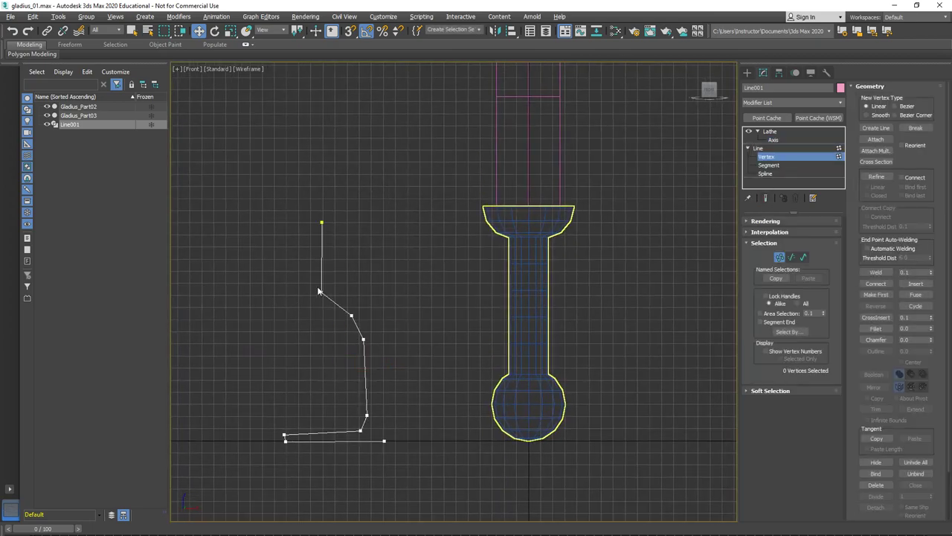
pyautogui.rightClick(313, 228)
pyautogui.click(298, 265)
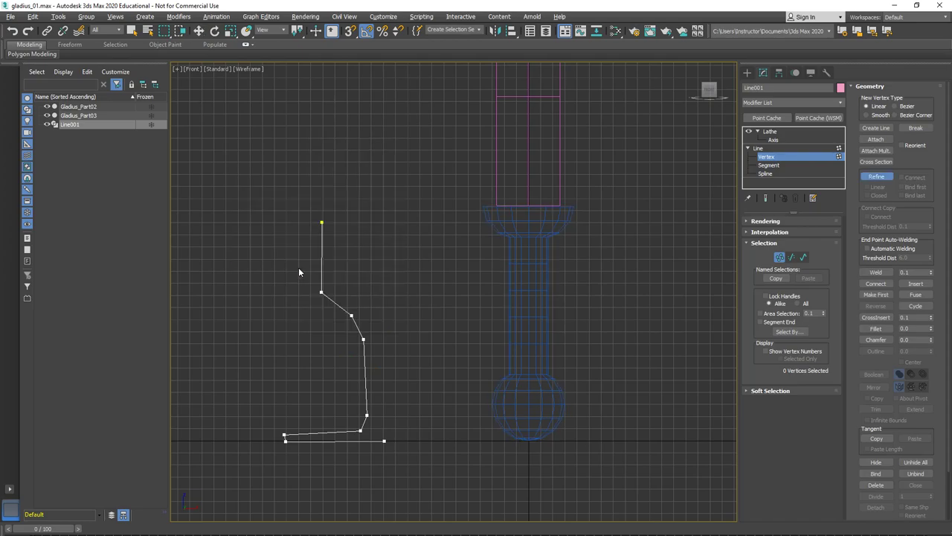
pyautogui.click(322, 233)
# Move the three uppermost profile vertices to fold the wall into a narrow rim, with the open end inside the bowl near the axis.
pyautogui.press('w')
pyautogui.click(322, 222)
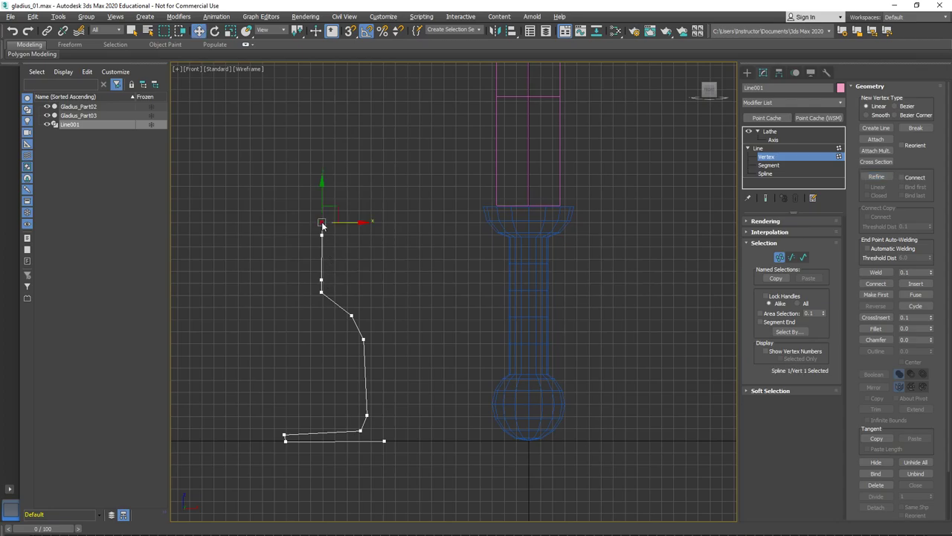
pyautogui.rightClick(322, 222)
pyautogui.press('Escape')
pyautogui.moveTo(333, 207); pyautogui.dragTo(340, 275)
pyautogui.moveTo(321, 235); pyautogui.dragTo(332, 235)
pyautogui.moveTo(321, 280); pyautogui.dragTo(323, 234)
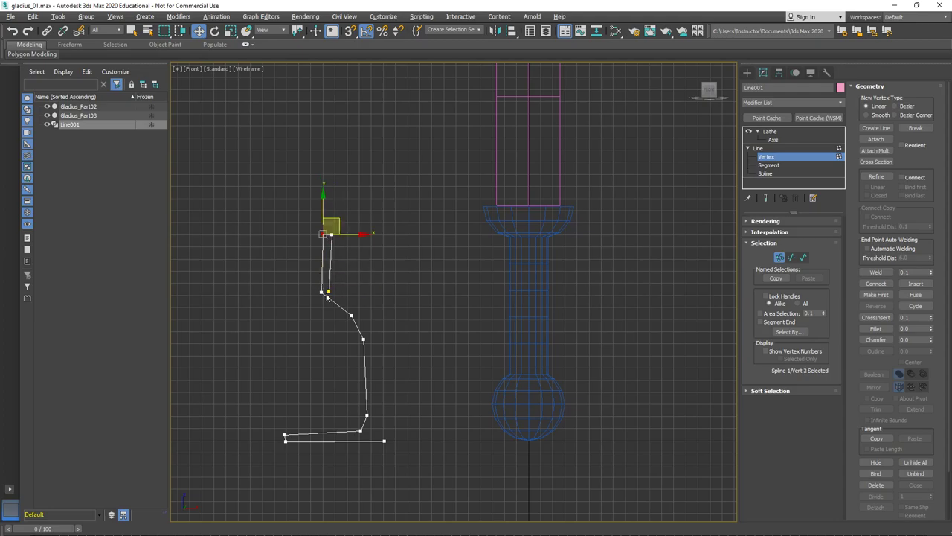
pyautogui.moveTo(328, 291); pyautogui.dragTo(372, 315)
# Add a vertex to the slanted inner wall, move it beside the bowl's outer lower corner, and shift the open end slightly toward the stem.
pyautogui.rightClick(356, 295)
pyautogui.click(342, 339)
pyautogui.click(364, 291)
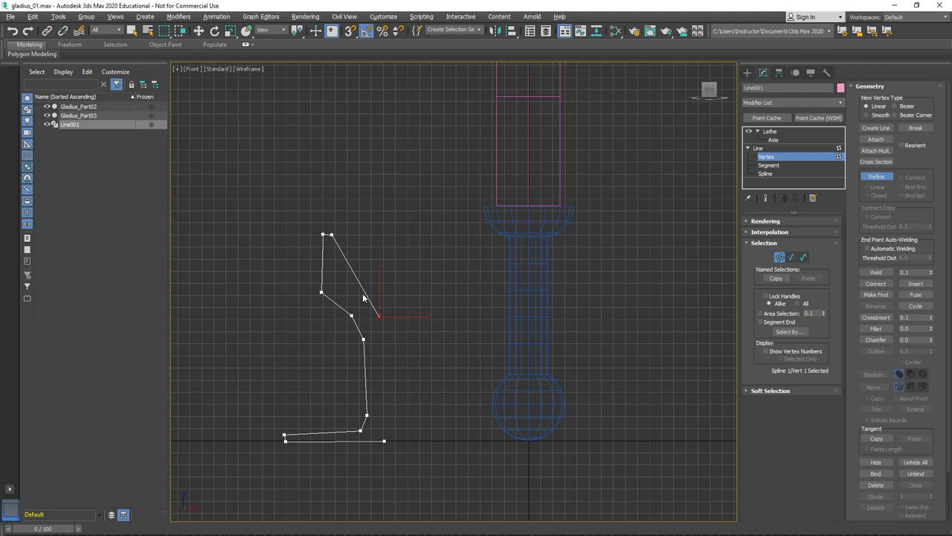
pyautogui.rightClick(359, 302)
pyautogui.click(364, 292)
pyautogui.moveTo(380, 279); pyautogui.dragTo(345, 277)
pyautogui.click(378, 315)
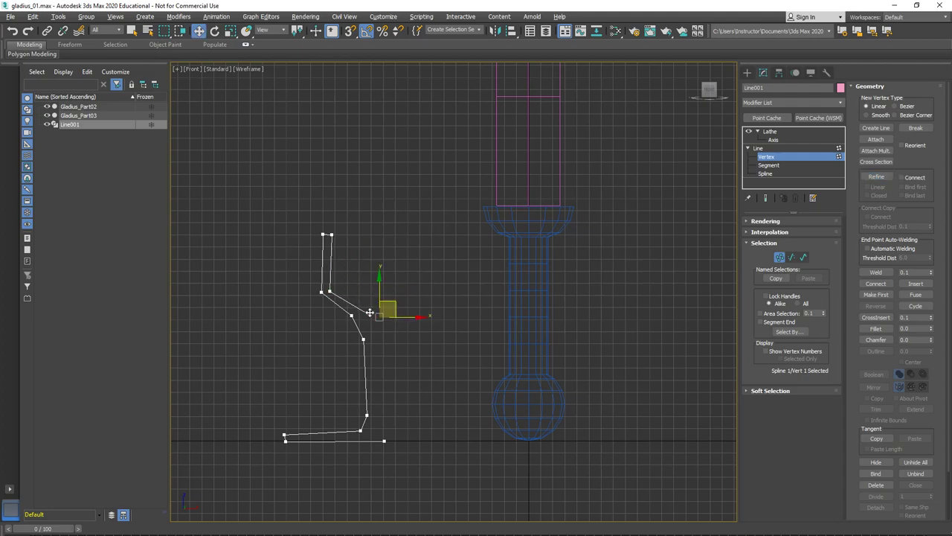
# Move the base's two outer vertices inward in line with the bowl's outer wall, and return to the Lathe modifier.
pyautogui.moveTo(308, 449); pyautogui.dragTo(350, 433)
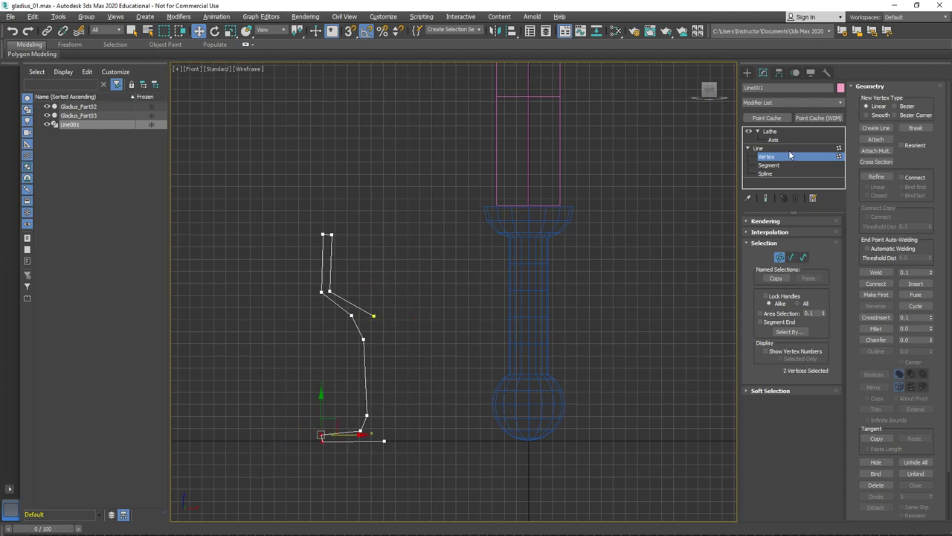
pyautogui.click(759, 148)
pyautogui.click(770, 132)
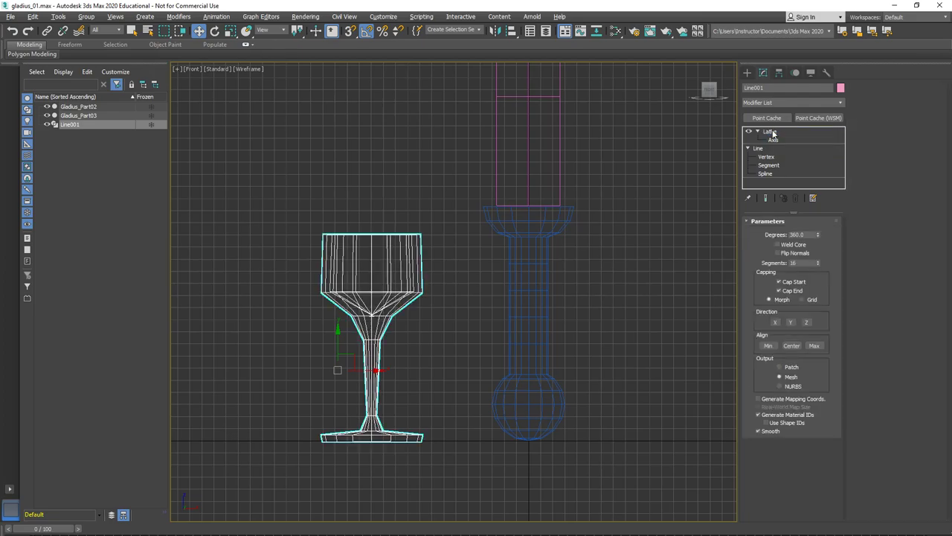
# Look over the lathed goblet in the enlarged perspective view and delete it from the scene.
pyautogui.hotkey('alt', 'w')
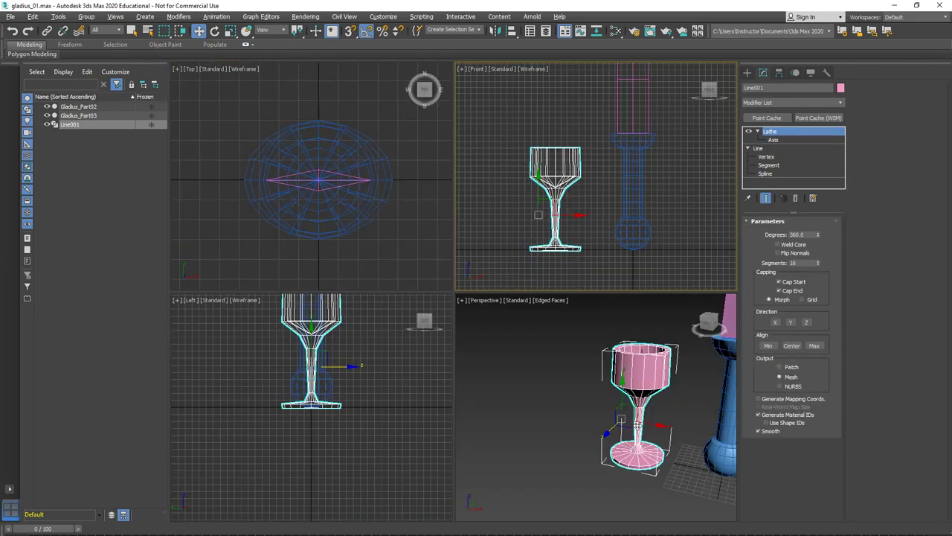
pyautogui.rightClick(639, 422)
pyautogui.hotkey('alt', 'w')
pyautogui.moveTo(573, 306)
pyautogui.keyDown('alt'); pyautogui.mouseDown(button='middle')
pyautogui.moveTo(604, 362)
pyautogui.moveTo(565, 391)
pyautogui.moveTo(604, 298)
pyautogui.moveTo(584, 295)
pyautogui.mouseUp(button='middle'); pyautogui.keyUp('alt')
pyautogui.press('Delete')
pyautogui.hotkey('alt', 'w')
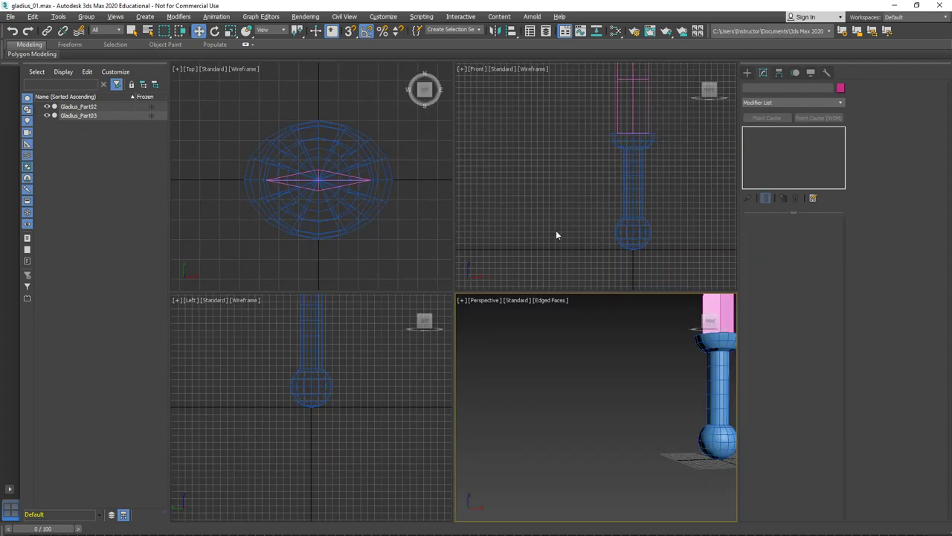
# In the front view, draw an open six-point corner Line beside the grip's upper end, with a notch bending toward the grip's axis.
pyautogui.click(535, 243)
pyautogui.hotkey('alt', 'w')
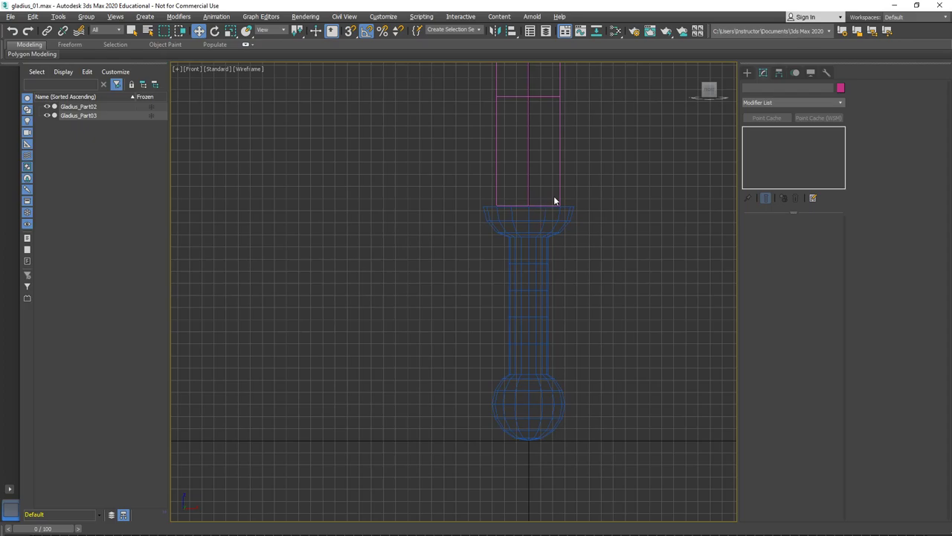
pyautogui.click(749, 72)
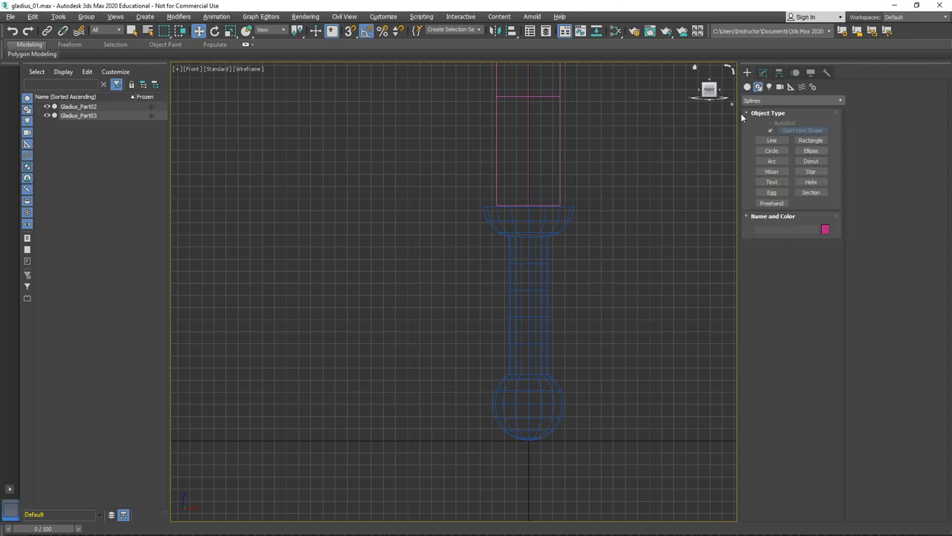
pyautogui.click(770, 140)
pyautogui.scroll(3, 512, 245)
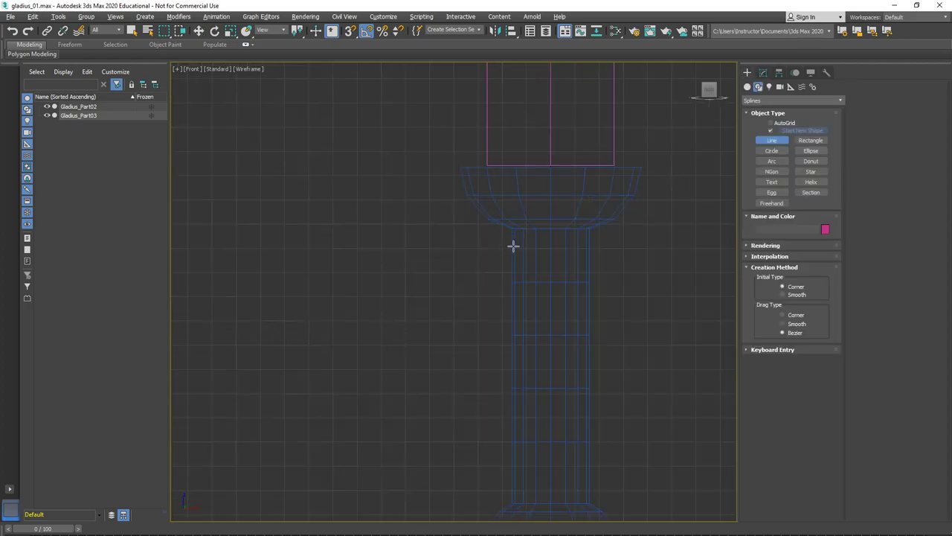
pyautogui.moveTo(512, 246); pyautogui.dragTo(463, 240, button='middle')
pyautogui.click(456, 225)
pyautogui.click(457, 233)
pyautogui.click(478, 248)
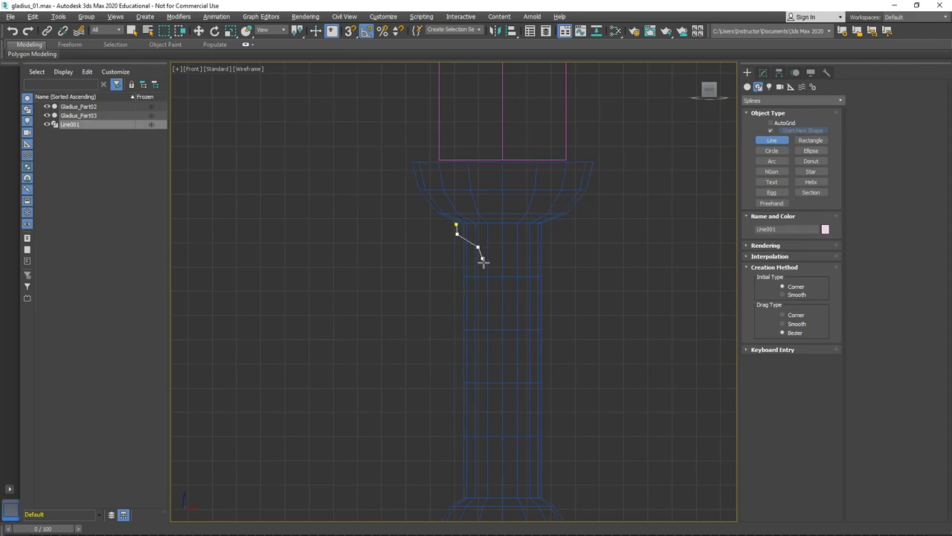
pyautogui.click(477, 269)
pyautogui.click(457, 288)
pyautogui.click(457, 299)
pyautogui.rightClick(457, 299)
pyautogui.press('w')
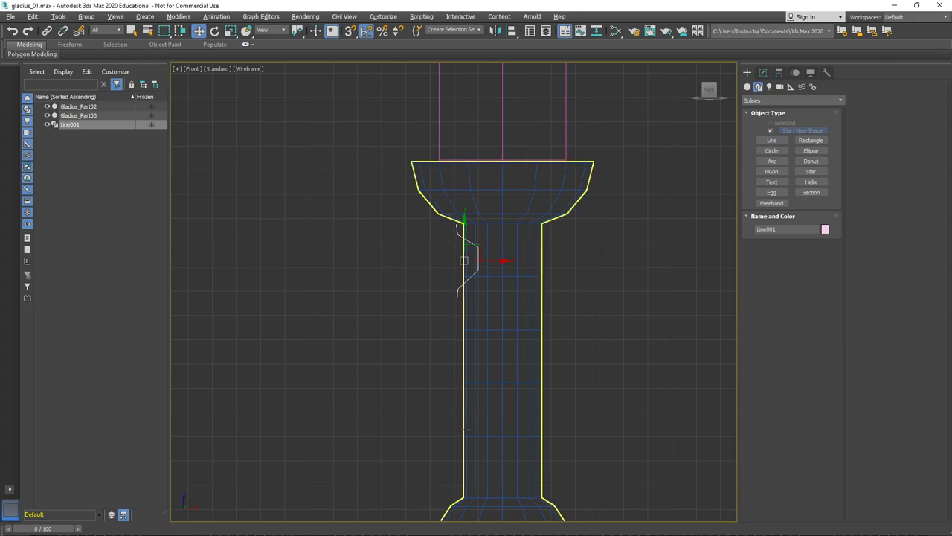
# Switch the line to Segment level and select all five of its segments.
pyautogui.scroll(2, 464, 261)
pyautogui.press('1')
pyautogui.click(453, 314)
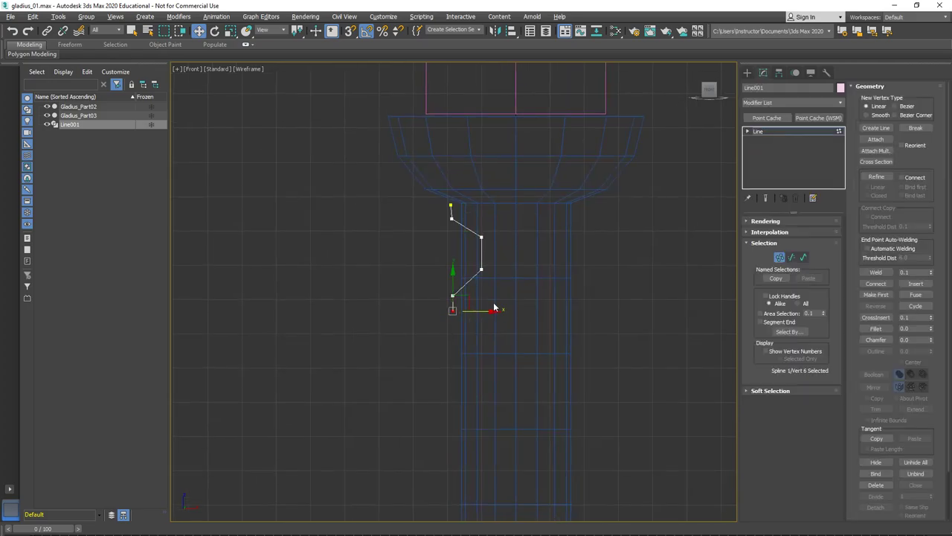
pyautogui.press('2')
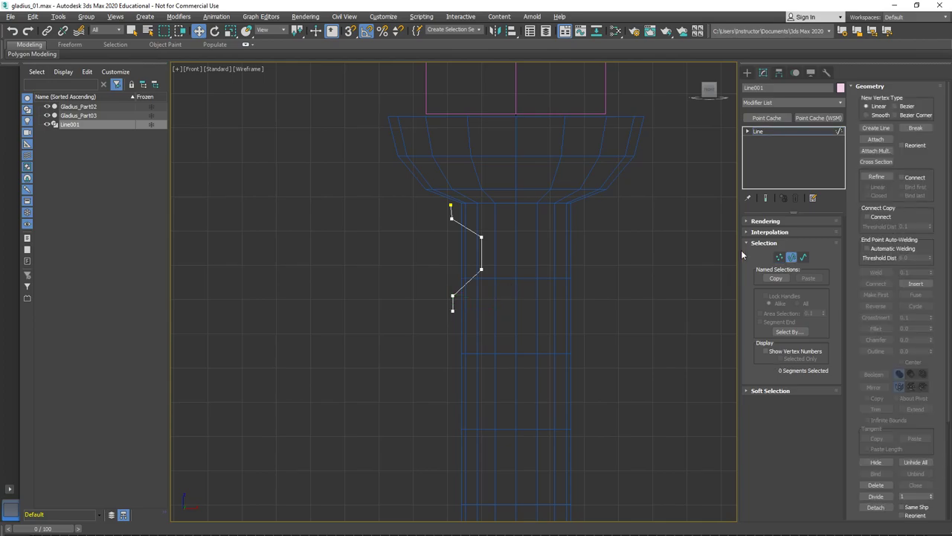
pyautogui.click(747, 132)
pyautogui.click(769, 148)
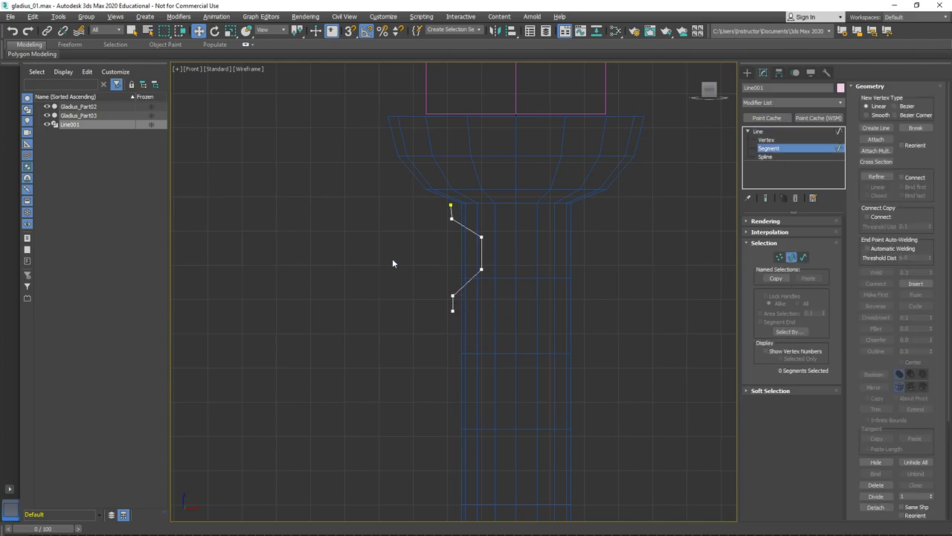
pyautogui.moveTo(516, 367); pyautogui.dragTo(522, 376)
# Examine the selected line segments beside the grip in the perspective view and return to the front view.
pyautogui.hotkey('alt', 'w')
pyautogui.rightClick(570, 413)
pyautogui.hotkey('alt', 'w')
pyautogui.press('z')
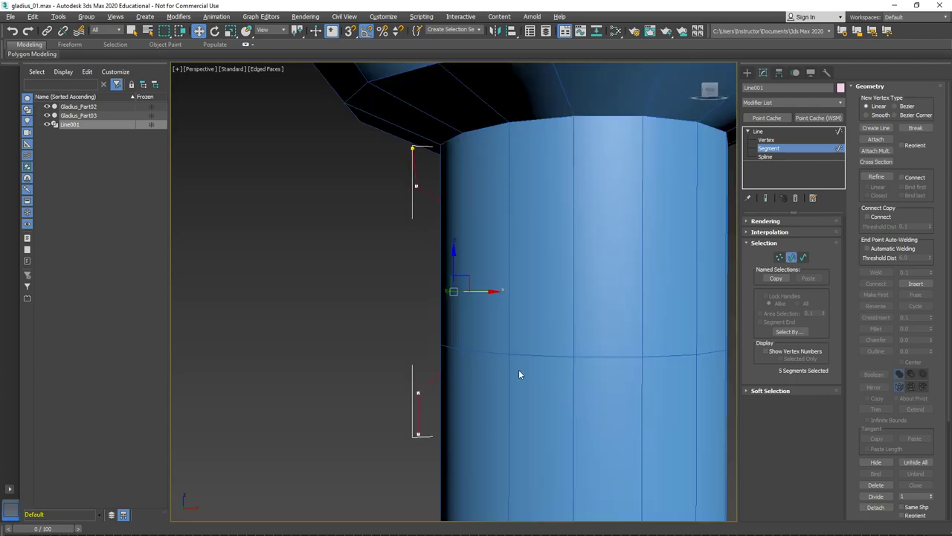
pyautogui.keyDown('alt'); pyautogui.moveTo(538, 379); pyautogui.dragTo(528, 336, button='middle'); pyautogui.keyUp('alt')
pyautogui.scroll(-3, 527, 340)
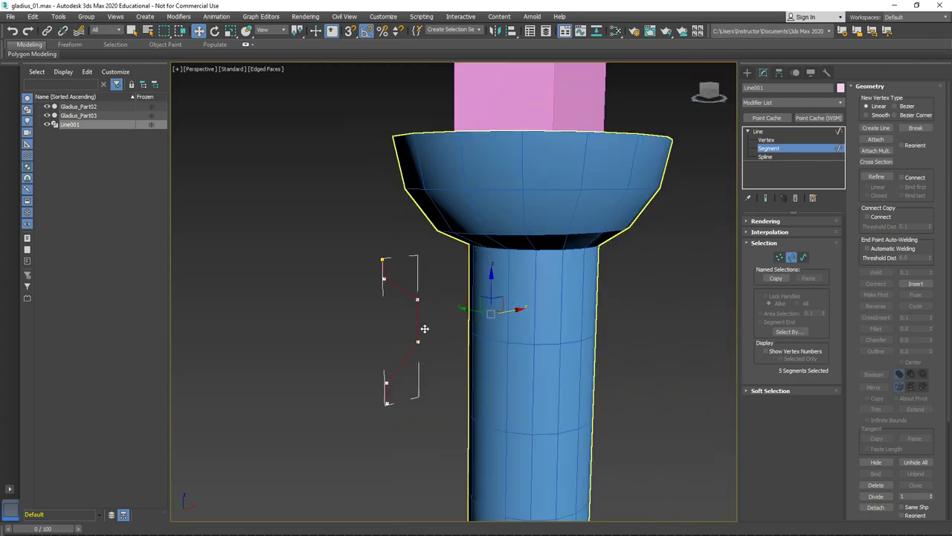
pyautogui.hotkey('alt', 'w')
pyautogui.hotkey('alt', 'w')
# Copy the selected segments straight down so the copy's upper end sits just below the original's lower end.
pyautogui.moveTo(497, 246); pyautogui.dragTo(497, 227, button='middle')
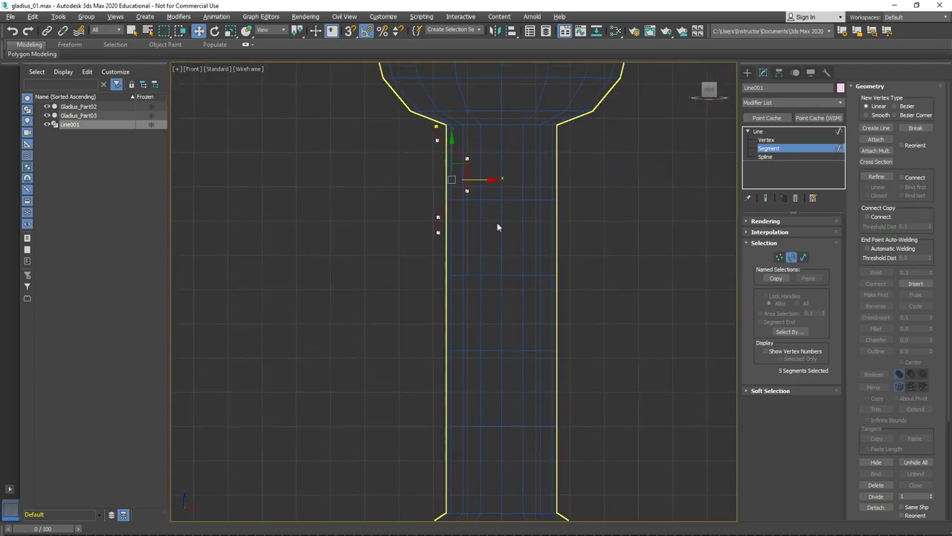
pyautogui.moveTo(450, 151); pyautogui.dragTo(469, 260)
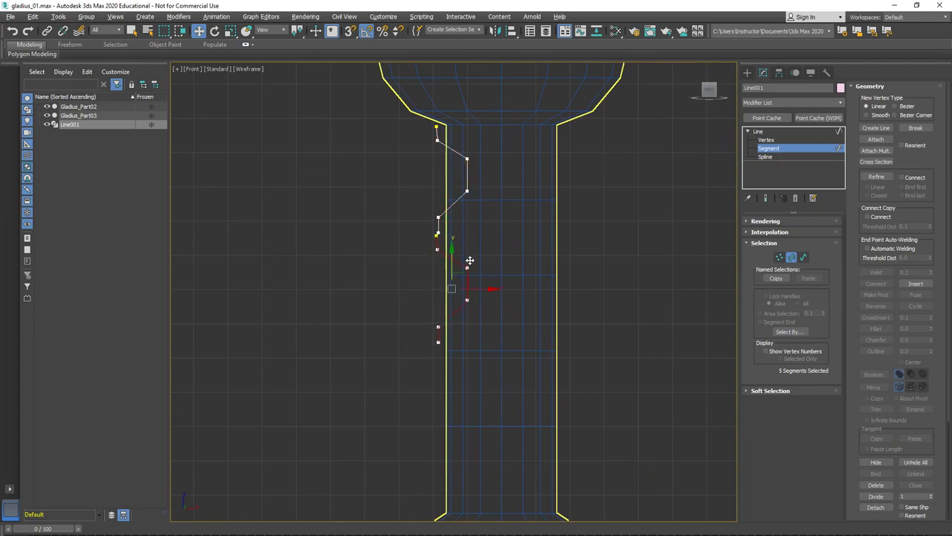
pyautogui.scroll(3, 445, 236)
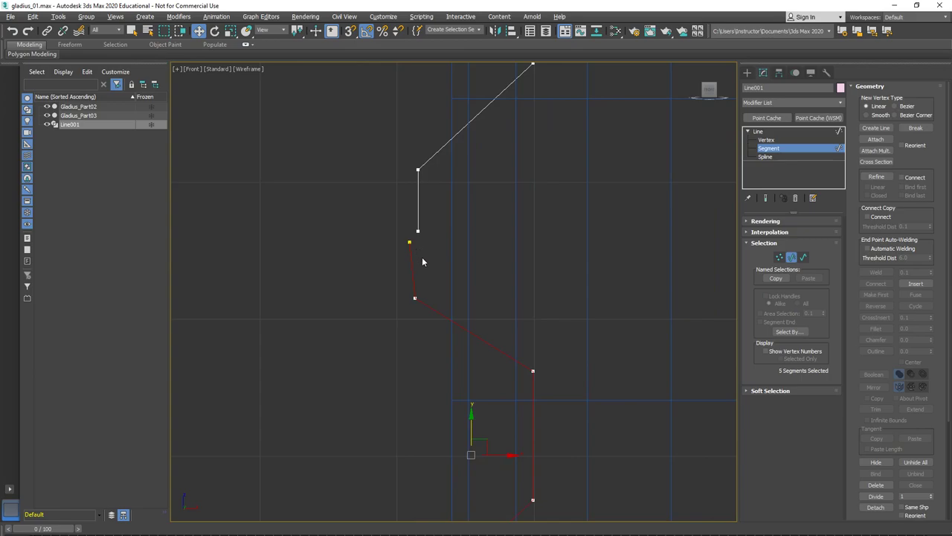
pyautogui.moveTo(469, 437); pyautogui.dragTo(472, 427)
# At Vertex level, move the copy's uppermost vertex beside the original's lower end vertex, leaving only a tiny gap.
pyautogui.click(405, 229)
pyautogui.press('1')
pyautogui.click(409, 231)
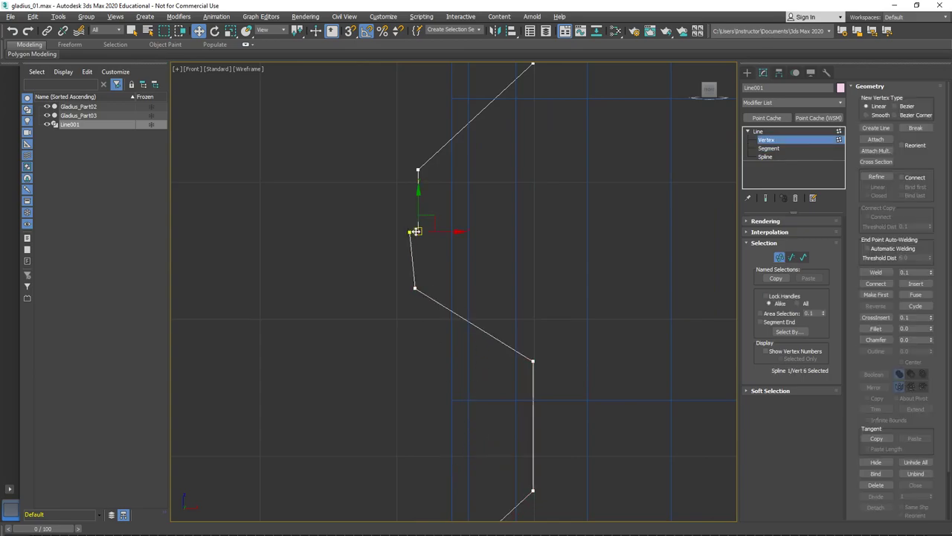
pyautogui.moveTo(439, 234); pyautogui.dragTo(447, 258)
pyautogui.scroll(5, 438, 240)
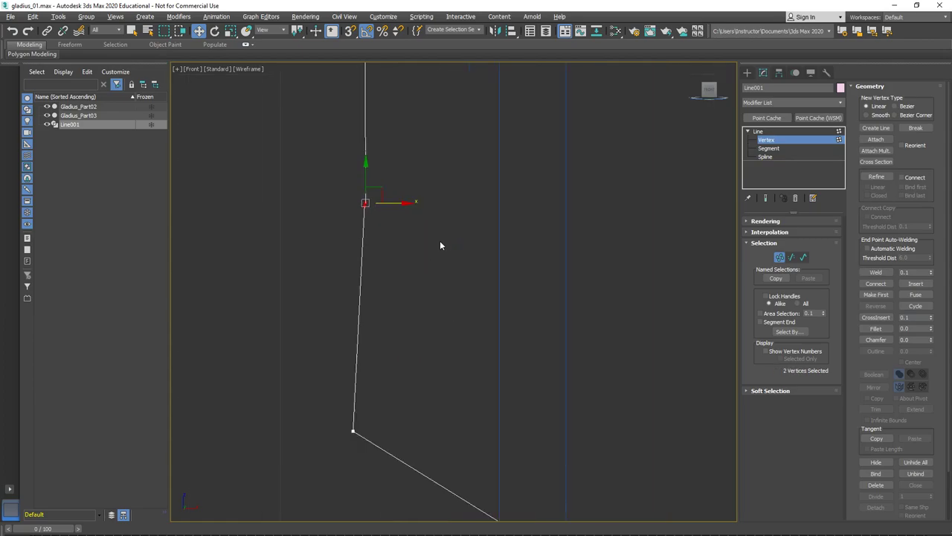
pyautogui.moveTo(338, 196); pyautogui.dragTo(461, 240, button='middle')
pyautogui.scroll(-1, 421, 295)
pyautogui.click(446, 331)
pyautogui.scroll(-4, 446, 326)
pyautogui.click(435, 314)
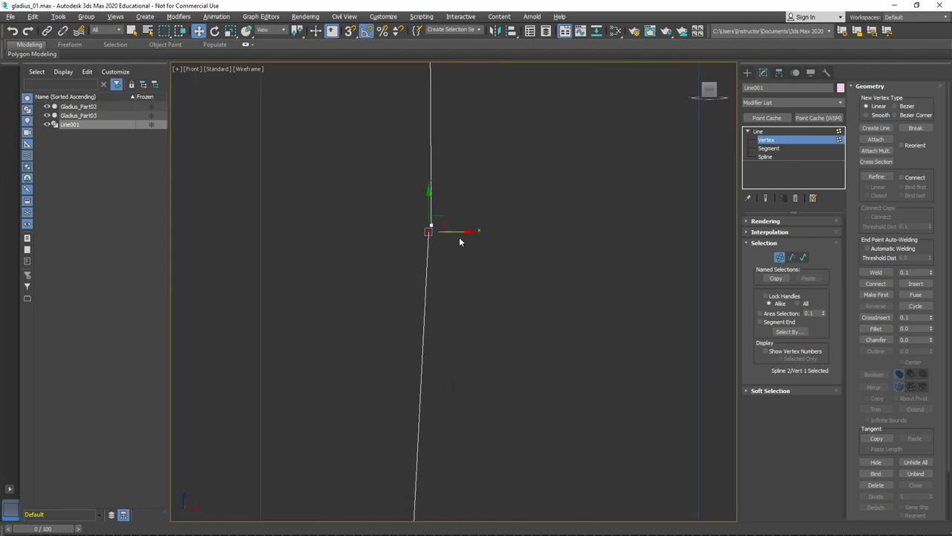
pyautogui.moveTo(450, 234); pyautogui.dragTo(434, 232)
pyautogui.moveTo(446, 231); pyautogui.dragTo(474, 321, button='middle')
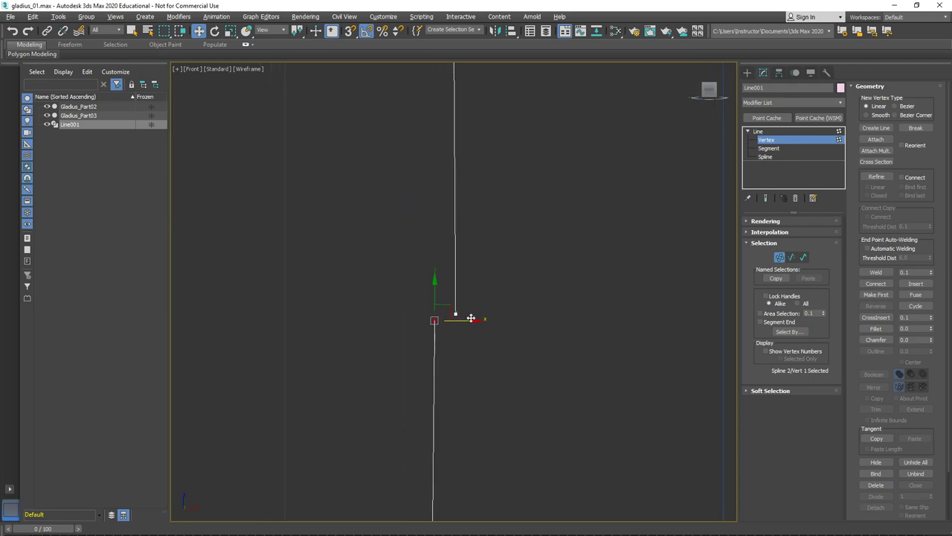
# Select the two neighbouring end vertices and weld them with the 0.1 threshold.
pyautogui.moveTo(456, 315); pyautogui.dragTo(472, 344)
pyautogui.scroll(5, 445, 320)
pyautogui.scroll(2, 397, 306)
pyautogui.moveTo(390, 315); pyautogui.dragTo(452, 310, button='middle')
pyautogui.scroll(-4, 460, 309)
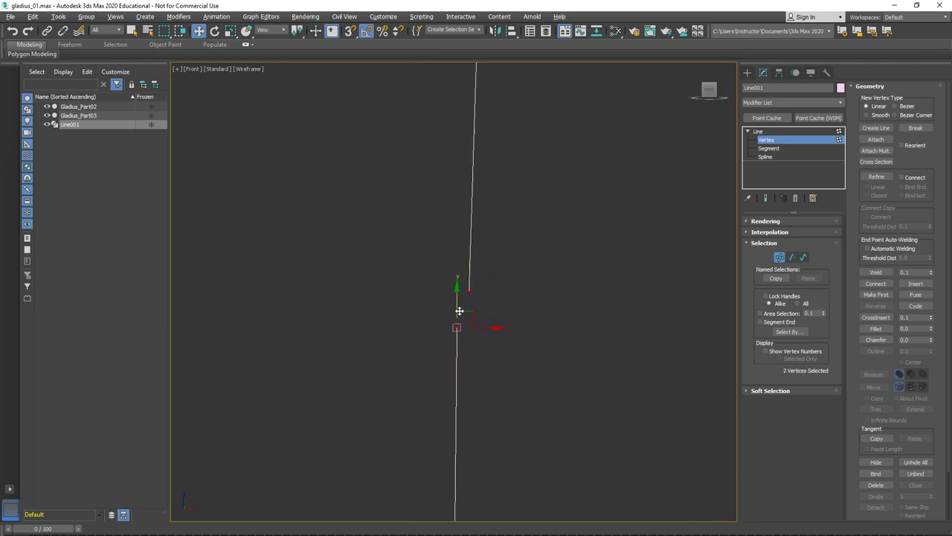
pyautogui.click(878, 273)
pyautogui.moveTo(476, 310); pyautogui.dragTo(487, 306)
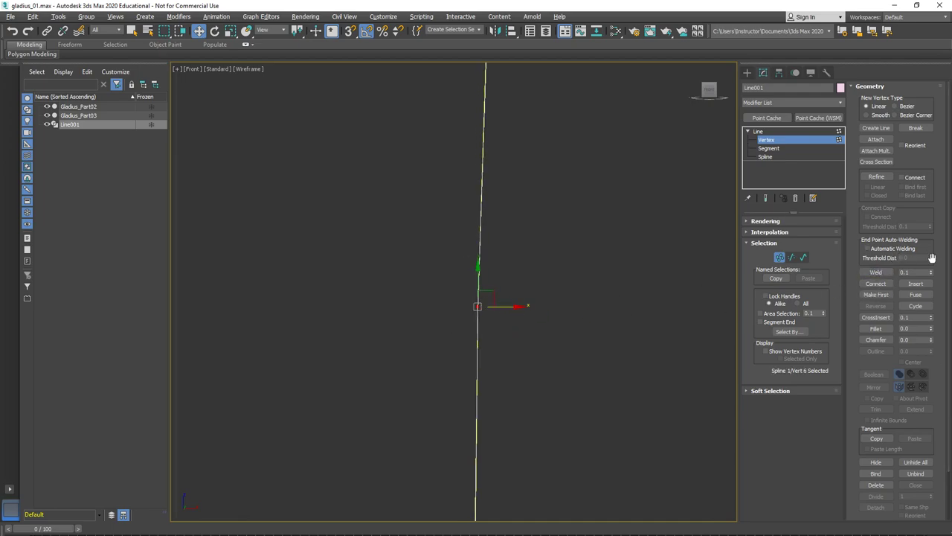
# Undo the weld and pull the two end vertices well apart vertically.
pyautogui.click(913, 272)
pyautogui.moveTo(512, 333); pyautogui.dragTo(477, 305, button='middle')
pyautogui.scroll(-4, 467, 290)
pyautogui.moveTo(468, 263); pyautogui.dragTo(485, 118)
pyautogui.scroll(-4, 494, 222)
pyautogui.click(487, 241)
pyautogui.moveTo(489, 215); pyautogui.dragTo(504, 258)
pyautogui.scroll(5, 502, 253)
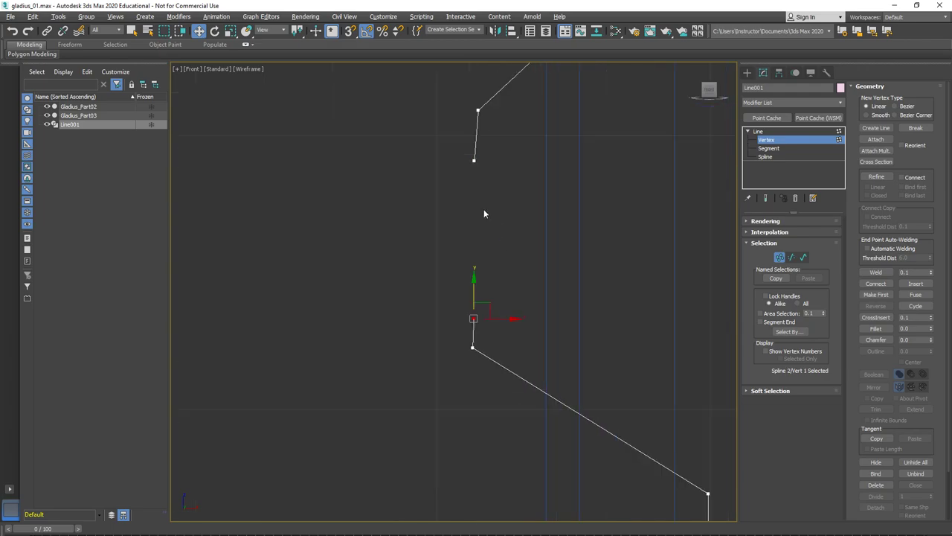
# Try to weld the two widely separated end vertices with the 0.1 threshold.
pyautogui.moveTo(583, 329); pyautogui.dragTo(584, 330)
pyautogui.click(877, 272)
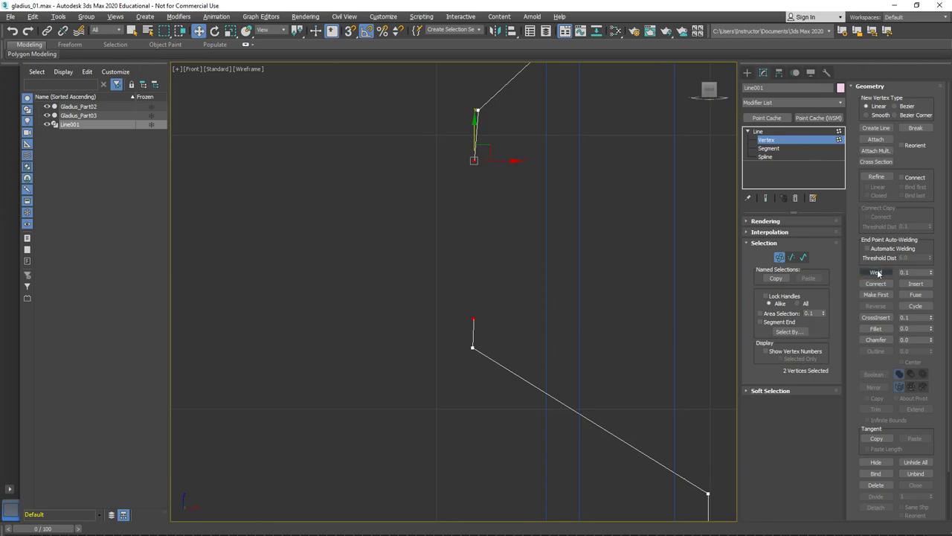
pyautogui.doubleClick(909, 272)
# Move the original's lower end vertex down and the copy's upper end vertex up to narrow the gap.
pyautogui.moveTo(444, 141); pyautogui.dragTo(452, 151)
pyautogui.click(483, 288)
pyautogui.moveTo(458, 139); pyautogui.dragTo(493, 185)
pyautogui.moveTo(487, 151); pyautogui.dragTo(491, 246)
pyautogui.click(474, 317)
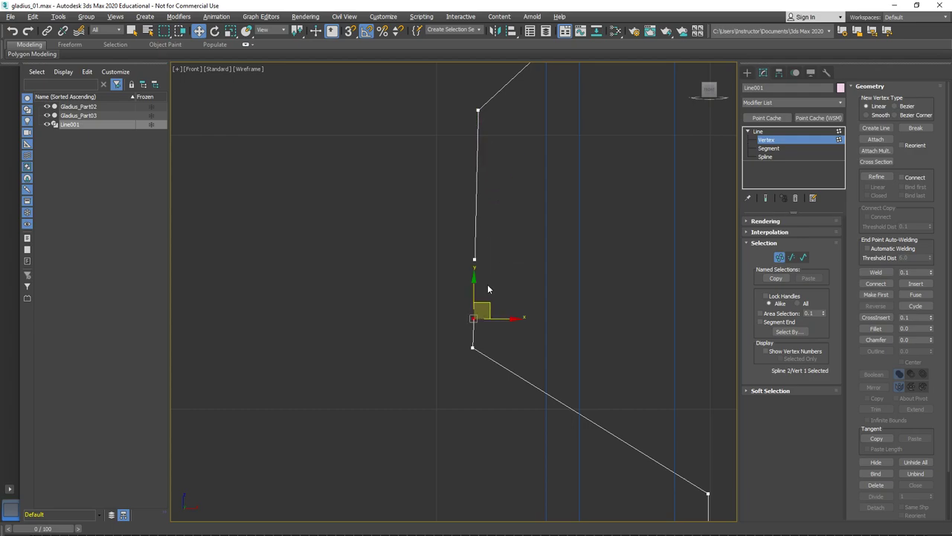
pyautogui.moveTo(493, 290); pyautogui.dragTo(493, 276)
# Try welding the two end vertices, move the copy's end vertex closer to the original's, and try the weld again.
pyautogui.moveTo(449, 209); pyautogui.dragTo(734, 347)
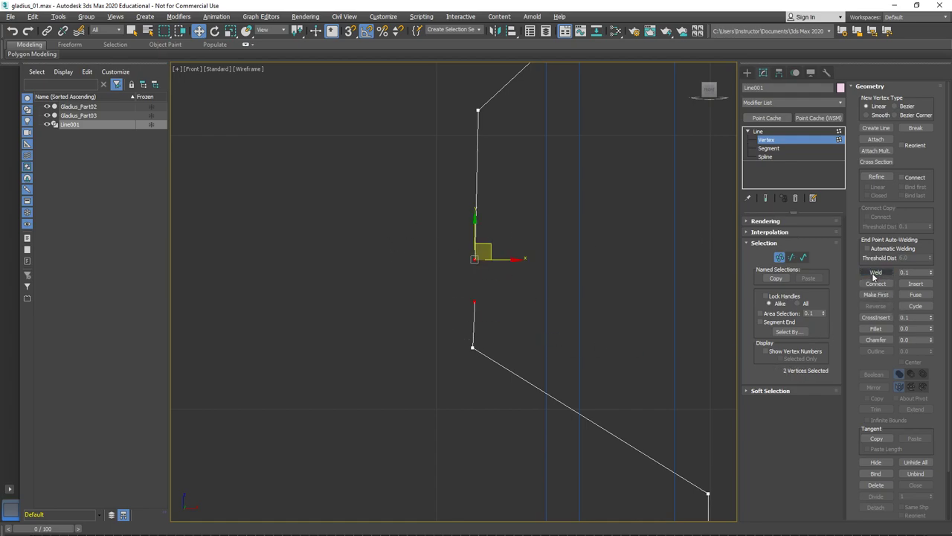
pyautogui.click(473, 302)
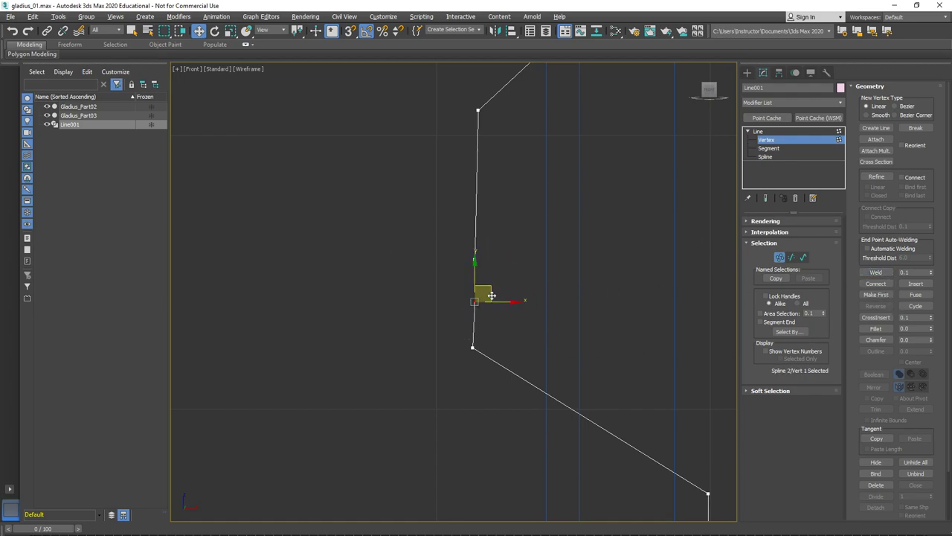
pyautogui.moveTo(478, 262); pyautogui.dragTo(736, 288)
pyautogui.click(876, 272)
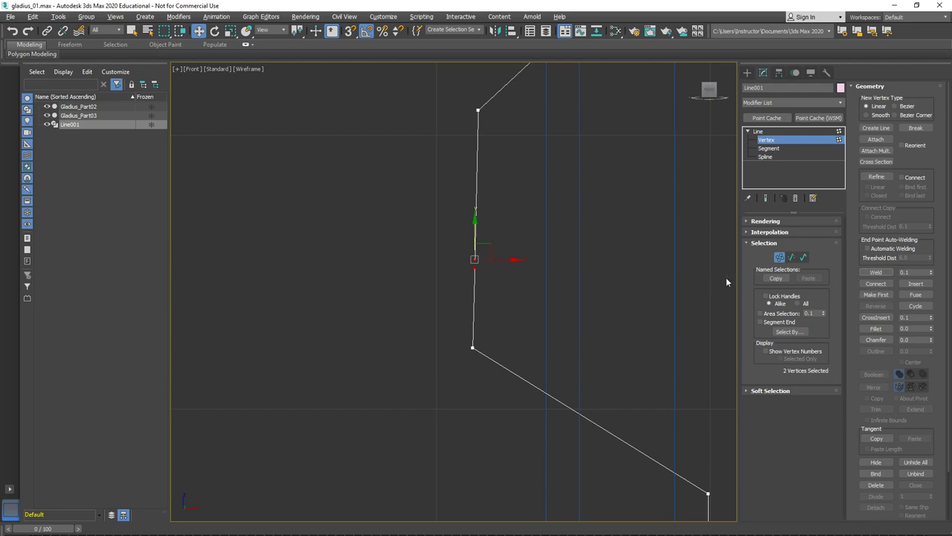
# Nudge the copy's end vertex, select both facing end vertices, and Fuse and Weld them into one.
pyautogui.click(473, 272)
pyautogui.scroll(5, 474, 269)
pyautogui.moveTo(498, 259)
pyautogui.mouseDown()
pyautogui.moveTo(497, 233)
pyautogui.moveTo(504, 263)
pyautogui.mouseUp()
pyautogui.moveTo(435, 204); pyautogui.dragTo(578, 377)
pyautogui.scroll(-3, 578, 377)
pyautogui.scroll(-3, 578, 377)
pyautogui.moveTo(585, 345); pyautogui.dragTo(536, 309, button='middle')
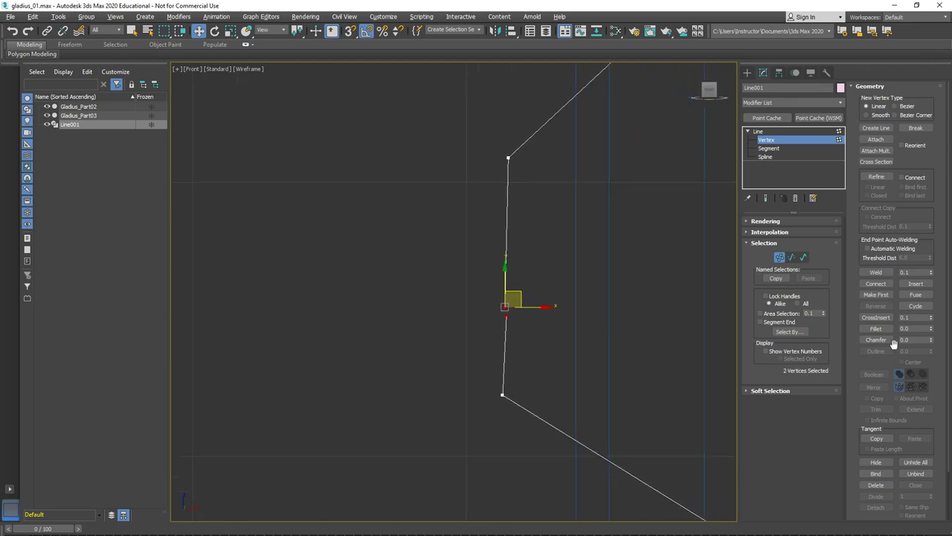
pyautogui.click(915, 296)
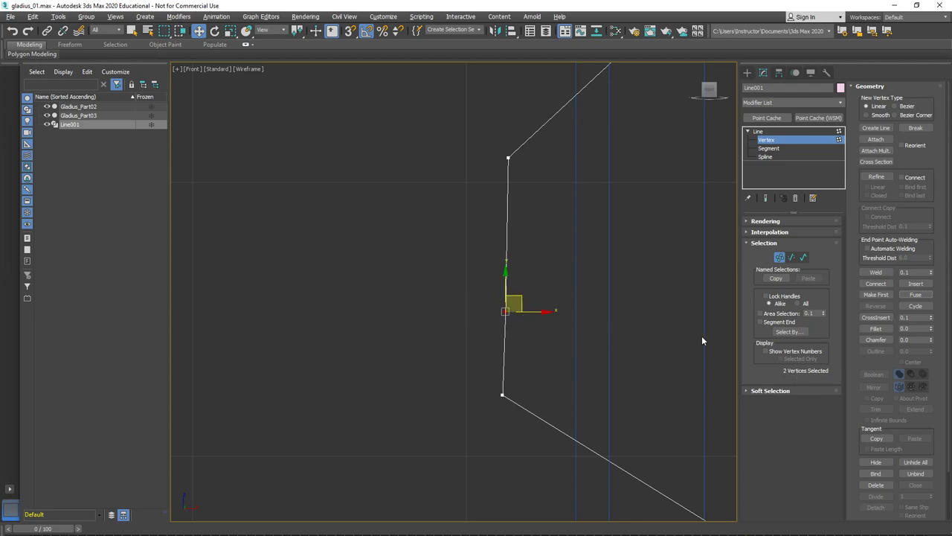
pyautogui.click(871, 272)
# Select the joined vertex and its lower neighbour in turn to check the vertex numbering along the single spline.
pyautogui.click(587, 305)
pyautogui.click(505, 311)
pyautogui.scroll(-4, 510, 313)
pyautogui.scroll(4, 524, 324)
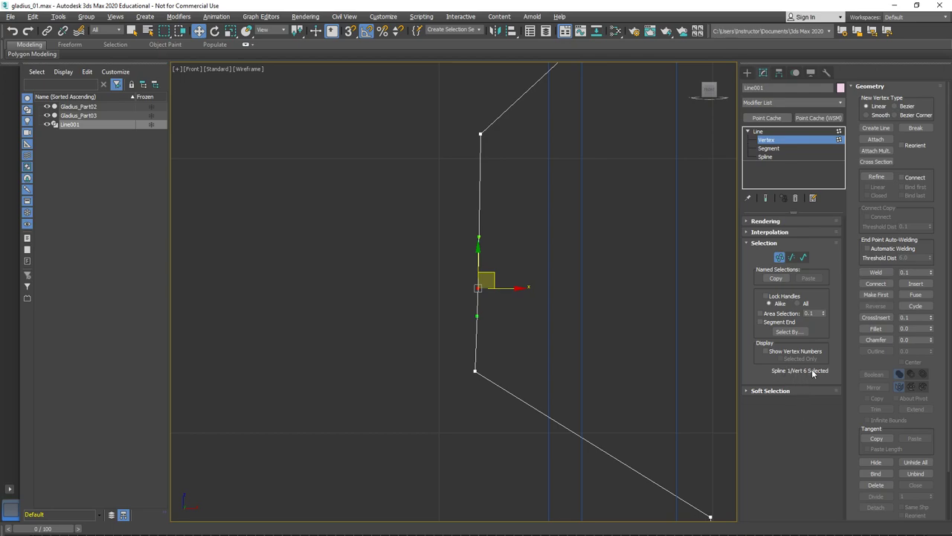
pyautogui.moveTo(452, 307); pyautogui.dragTo(399, 334, button='middle')
pyautogui.moveTo(508, 329); pyautogui.dragTo(538, 325, button='middle')
pyautogui.scroll(-3, 540, 324)
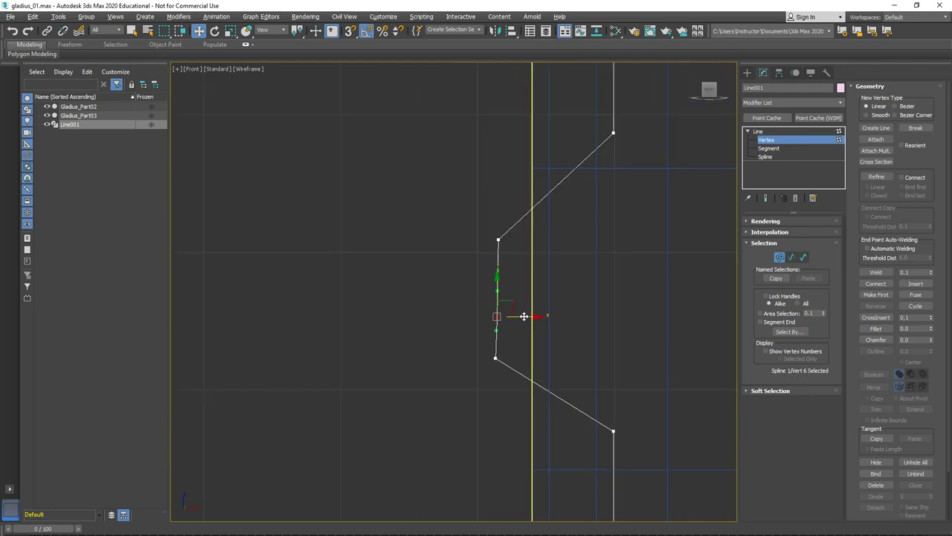
pyautogui.scroll(3, 523, 317)
pyautogui.click(470, 399)
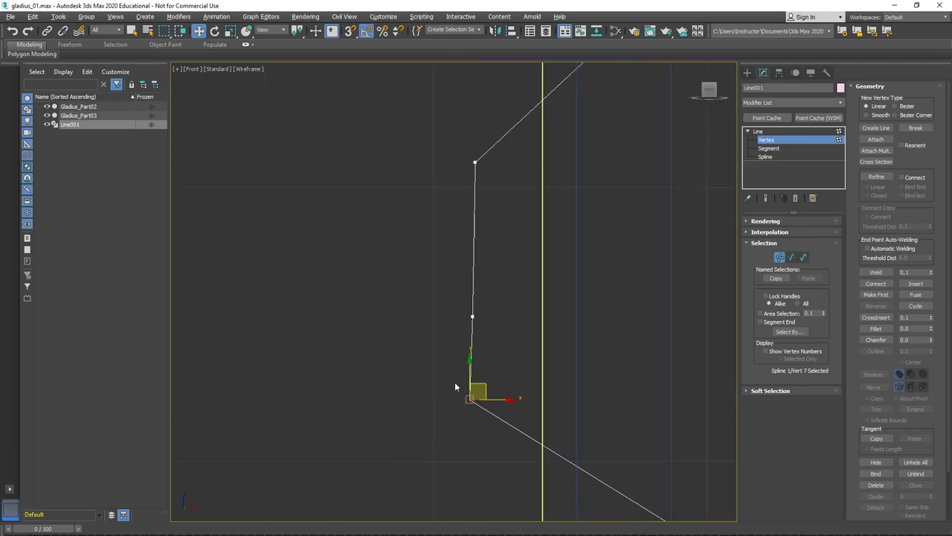
pyautogui.scroll(4, 450, 389)
pyautogui.moveTo(497, 398); pyautogui.dragTo(604, 485)
pyautogui.moveTo(470, 122); pyautogui.dragTo(571, 200)
pyautogui.moveTo(588, 231); pyautogui.dragTo(563, 271, button='middle')
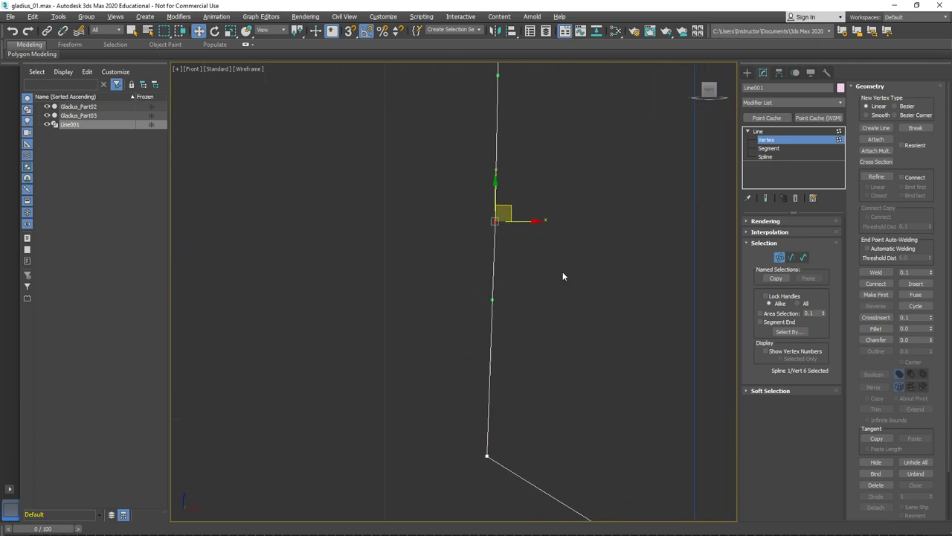
# Pull the joined vertex outward away from the grip so the line bulges on both sides of it.
pyautogui.moveTo(525, 221); pyautogui.dragTo(361, 223)
pyautogui.scroll(-6, 362, 227)
pyautogui.moveTo(432, 322); pyautogui.dragTo(432, 323)
pyautogui.moveTo(405, 283); pyautogui.dragTo(332, 256)
pyautogui.rightClick(332, 256)
pyautogui.click(356, 229)
pyautogui.moveTo(384, 233); pyautogui.dragTo(433, 274, button='middle')
pyautogui.moveTo(433, 269); pyautogui.dragTo(435, 303)
pyautogui.rightClick(435, 303)
# Swing the joined vertex's upper Bezier handle inward toward the grip to reshape the curve above the vertex.
pyautogui.scroll(3, 409, 271)
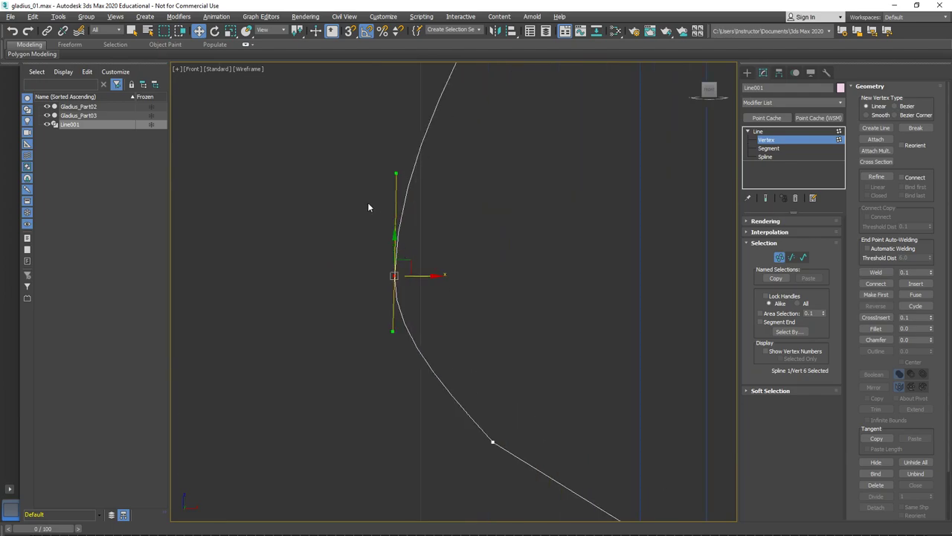
pyautogui.moveTo(396, 172); pyautogui.dragTo(468, 201)
pyautogui.scroll(-5, 468, 201)
pyautogui.moveTo(467, 203); pyautogui.dragTo(448, 299, button='middle')
pyautogui.scroll(2, 449, 299)
pyautogui.moveTo(447, 279); pyautogui.dragTo(398, 236)
pyautogui.rightClick(397, 238)
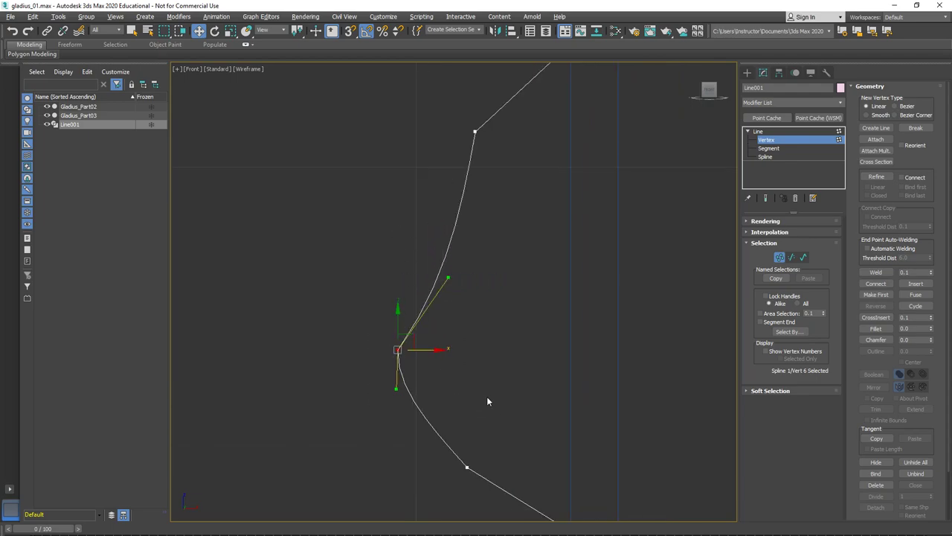
# Convert the joined outer vertex to a Corner vertex and delete it, leaving one straight segment between its neighbours.
pyautogui.rightClick(394, 348)
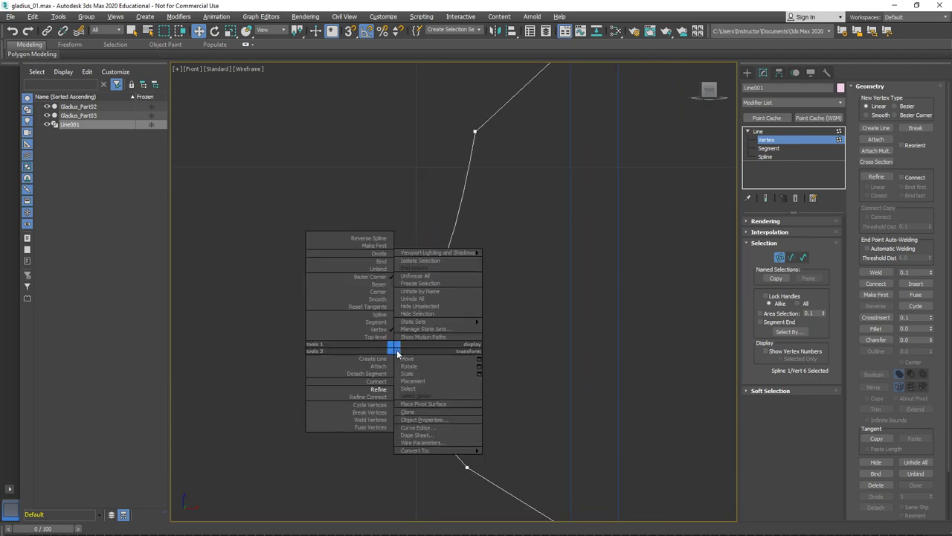
pyautogui.click(370, 291)
pyautogui.moveTo(421, 349)
pyautogui.mouseDown()
pyautogui.moveTo(491, 357)
pyautogui.moveTo(421, 349)
pyautogui.mouseUp()
pyautogui.scroll(-5, 487, 356)
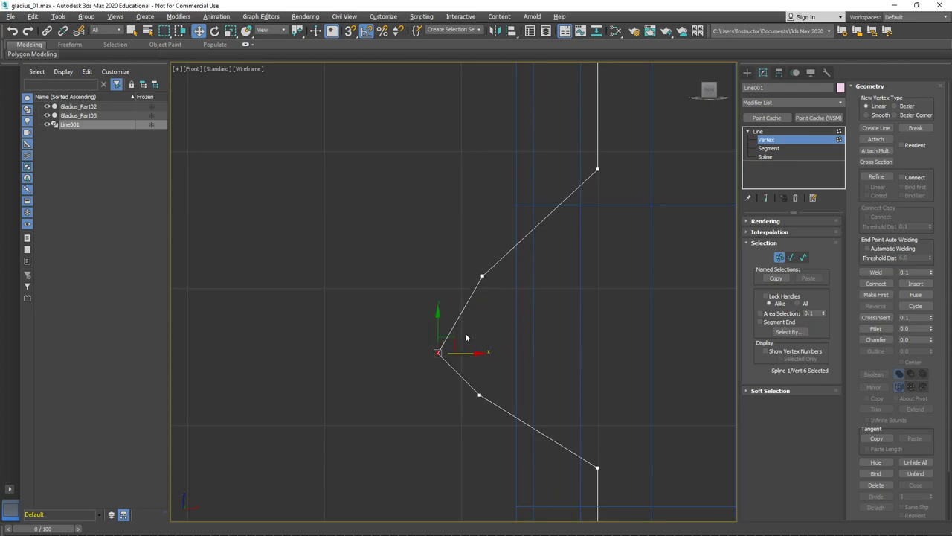
pyautogui.press('Delete')
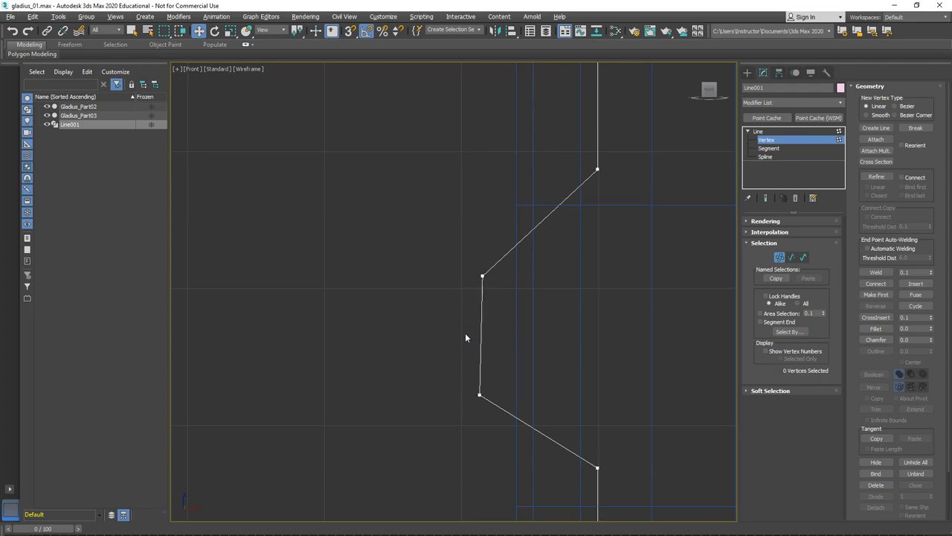
# At segment level, try moving and deleting the outer vertical segment, undoing each change.
pyautogui.press('2')
pyautogui.moveTo(482, 334); pyautogui.dragTo(569, 349)
pyautogui.hotkey('ctrl', 'z')
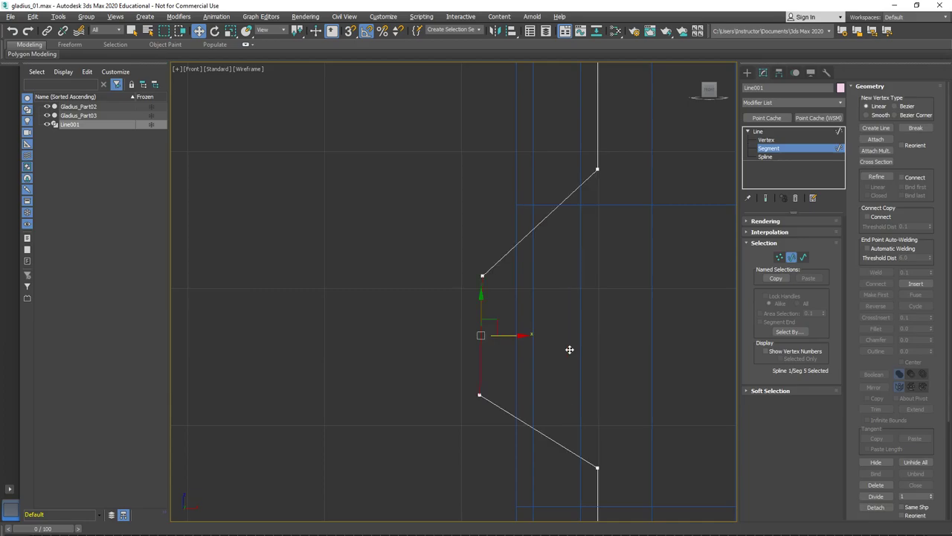
pyautogui.press('Delete')
pyautogui.hotkey('ctrl', 'z')
# At spline level, try deleting the whole spline, undo the deletion, and clear the selection.
pyautogui.click(804, 257)
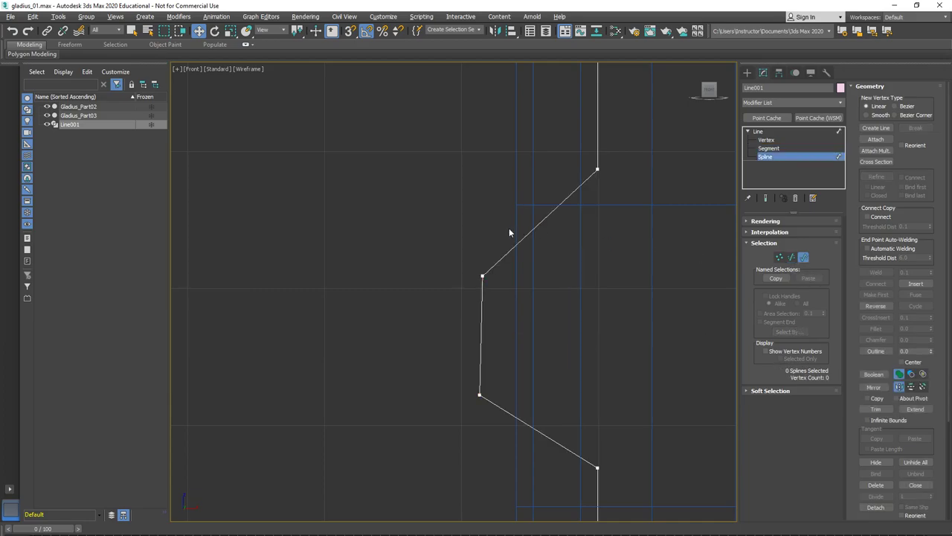
pyautogui.click(519, 238)
pyautogui.press('Delete')
pyautogui.hotkey('ctrl', 'z')
pyautogui.click(512, 300)
# Copy the entire zigzag spline straight down along the grip until its start meets the original's lower end.
pyautogui.moveTo(512, 301); pyautogui.dragTo(487, 303, button='middle')
pyautogui.scroll(-4, 488, 303)
pyautogui.moveTo(489, 340); pyautogui.dragTo(461, 385, button='middle')
pyautogui.scroll(-2, 496, 249)
pyautogui.scroll(3, 484, 291)
pyautogui.press('1')
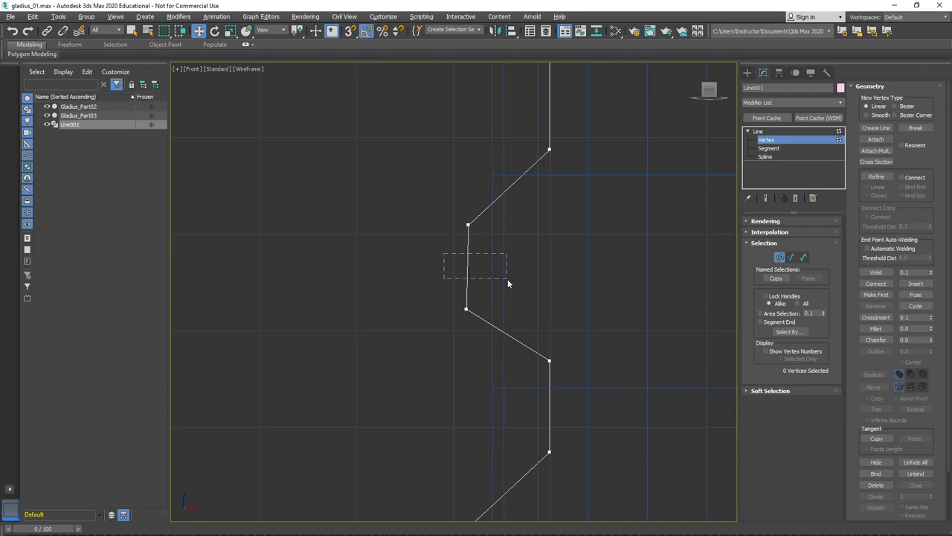
pyautogui.scroll(-5, 524, 305)
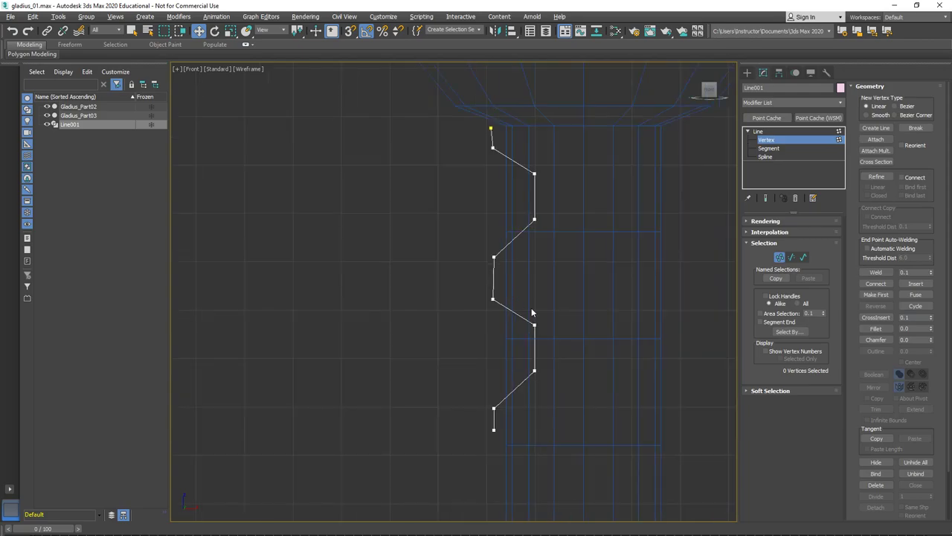
pyautogui.press('3')
pyautogui.moveTo(445, 197); pyautogui.dragTo(553, 327)
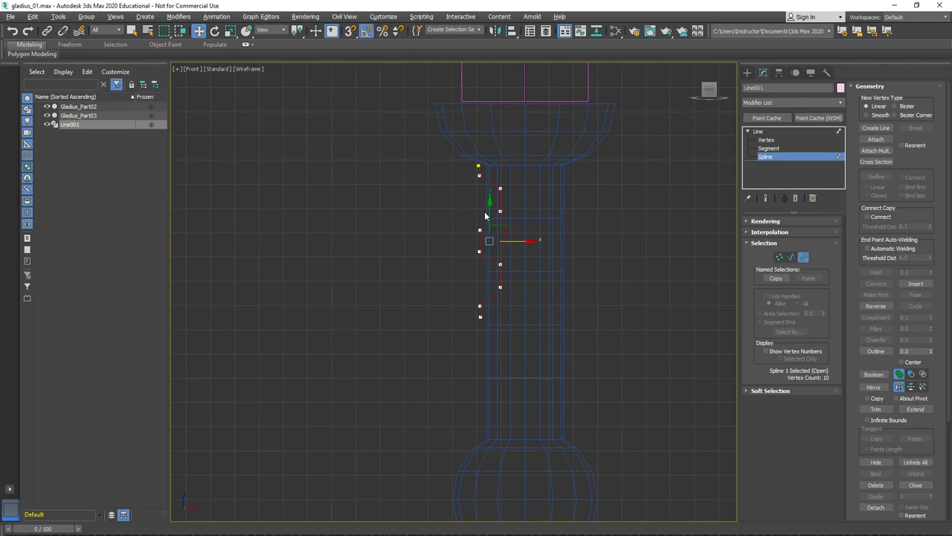
pyautogui.moveTo(489, 207)
pyautogui.keyDown('shift'); pyautogui.mouseDown()
pyautogui.moveTo(494, 357)
pyautogui.moveTo(502, 359)
pyautogui.mouseUp(); pyautogui.keyUp('shift')
pyautogui.scroll(2, 513, 384)
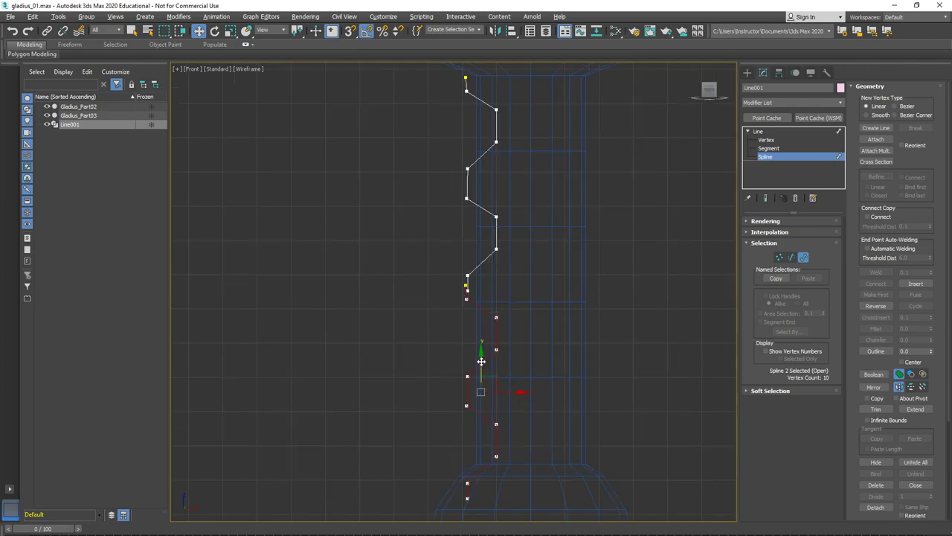
# Select the two facing end vertices where the spline copy meets the original, and Fuse and Weld them.
pyautogui.scroll(-3, 494, 373)
pyautogui.scroll(3, 471, 324)
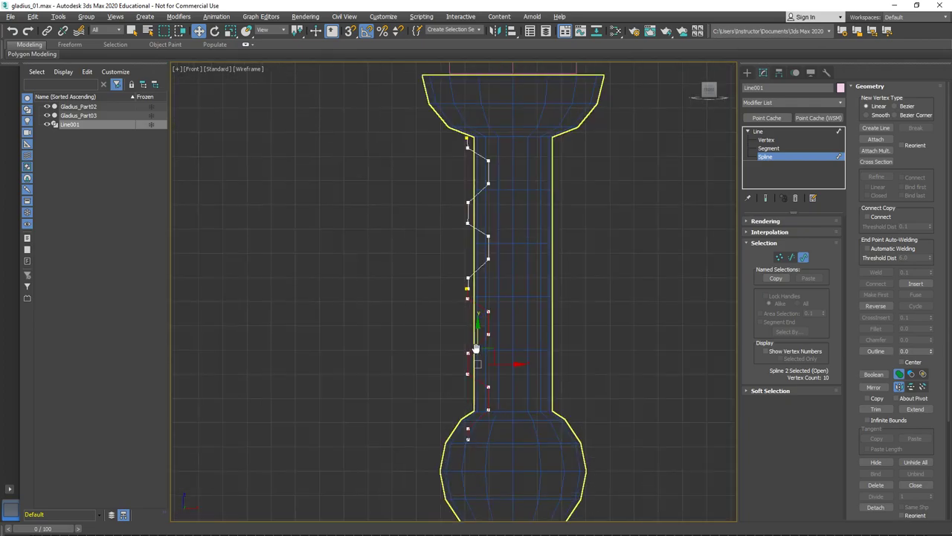
pyautogui.scroll(-4, 485, 253)
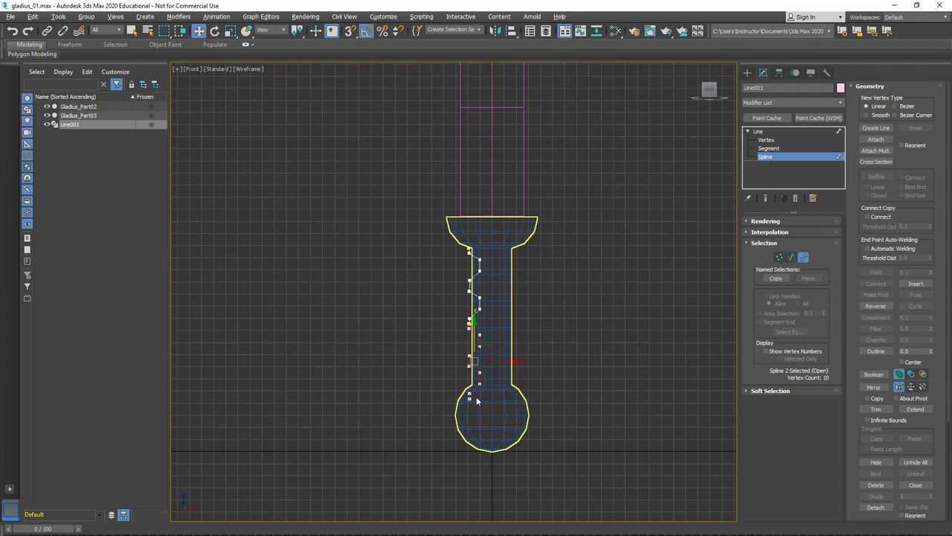
pyautogui.scroll(2, 477, 346)
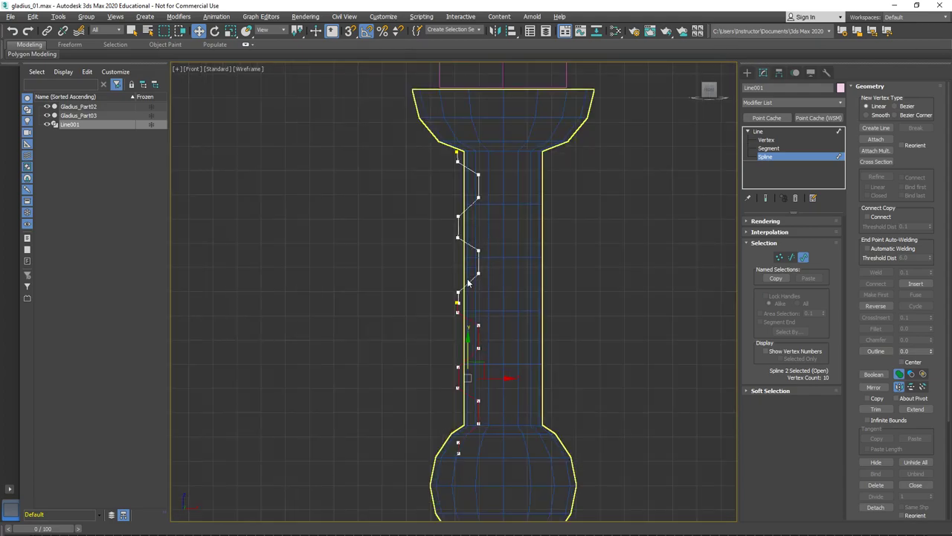
pyautogui.scroll(4, 436, 310)
pyautogui.moveTo(538, 308); pyautogui.dragTo(452, 297, button='middle')
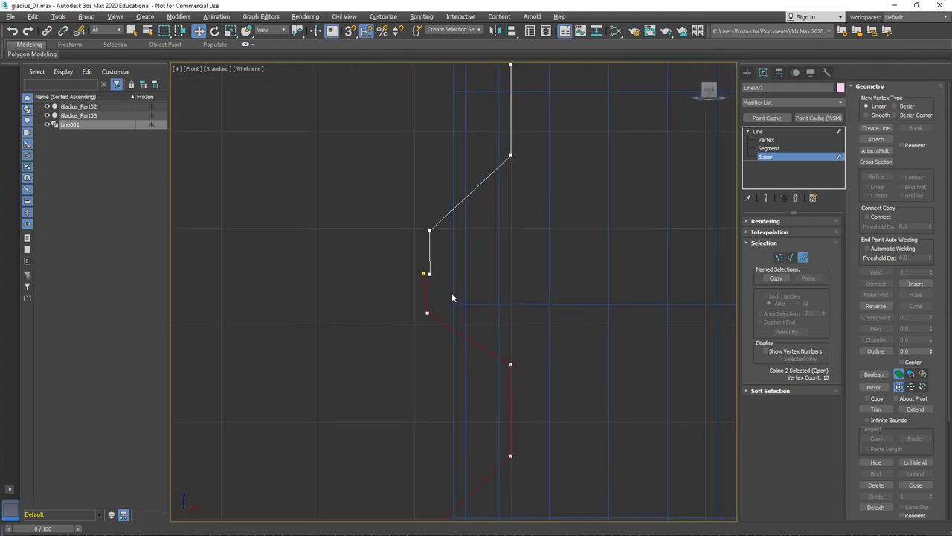
pyautogui.click(779, 257)
pyautogui.moveTo(394, 260); pyautogui.dragTo(465, 275)
pyautogui.moveTo(602, 280); pyautogui.dragTo(523, 257, button='middle')
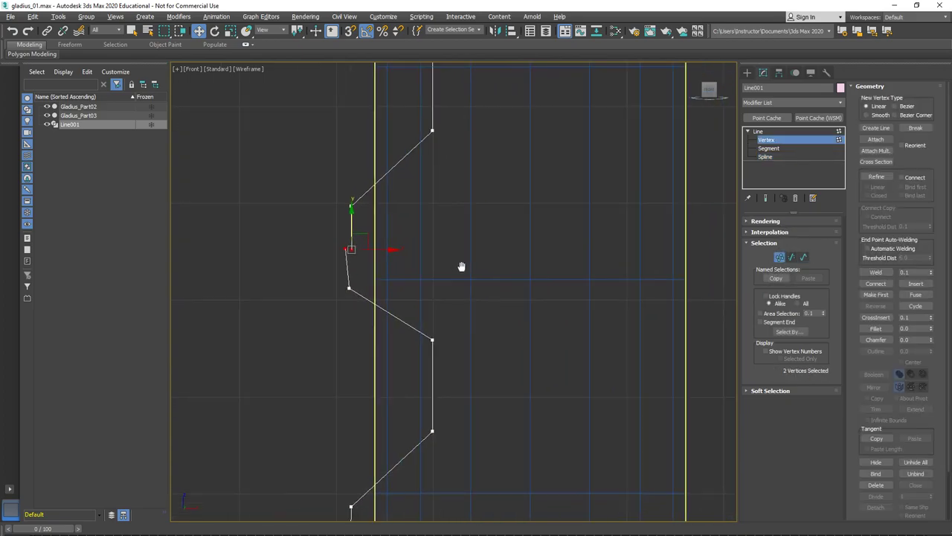
pyautogui.click(908, 296)
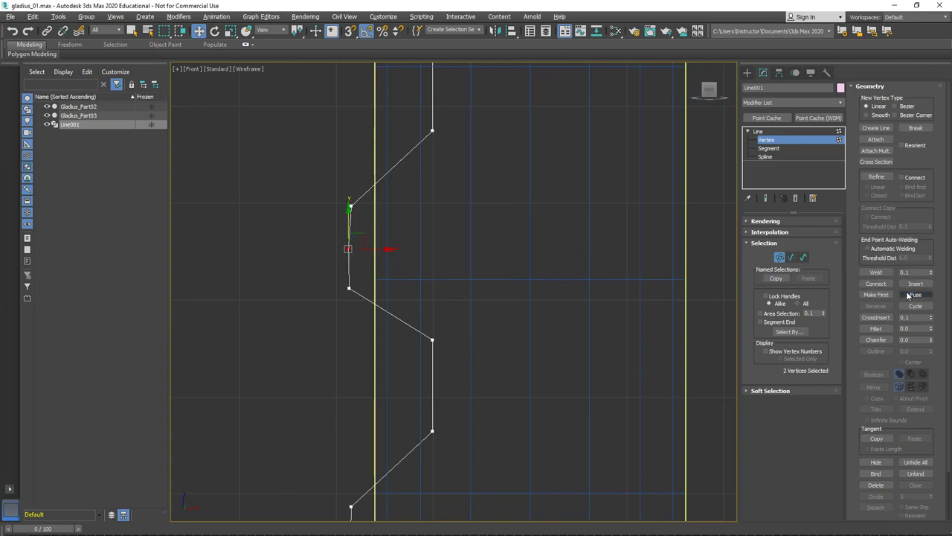
pyautogui.click(878, 272)
pyautogui.click(619, 340)
# Scale the joined spline down vertically so it spans the grip between guard and pommel, and leave spline level.
pyautogui.scroll(-5, 425, 344)
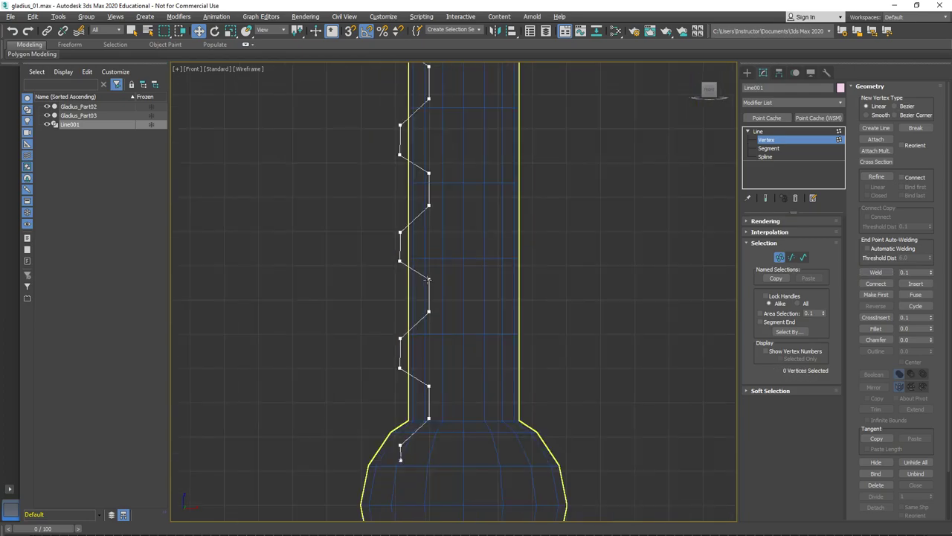
pyautogui.click(803, 257)
pyautogui.click(421, 279)
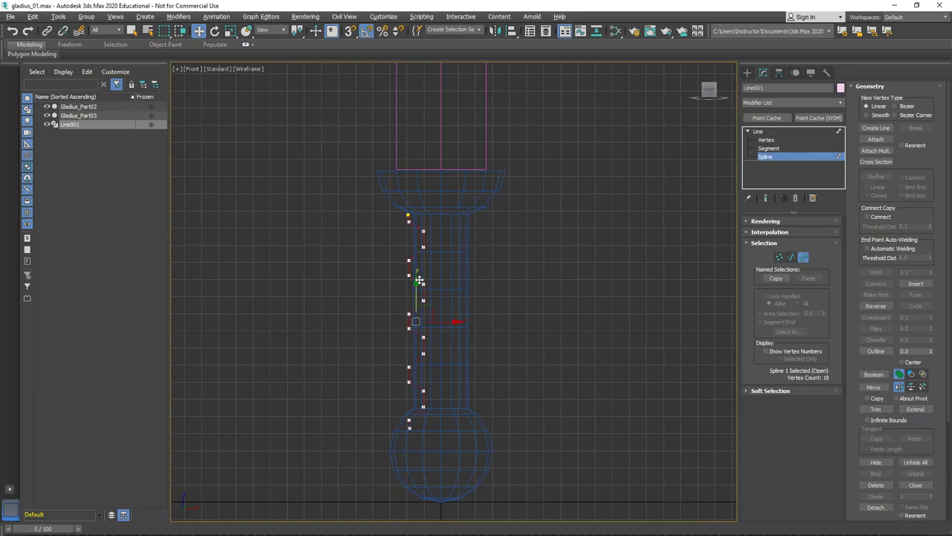
pyautogui.press('r')
pyautogui.moveTo(415, 281); pyautogui.dragTo(419, 275)
pyautogui.press('w')
pyautogui.click(803, 257)
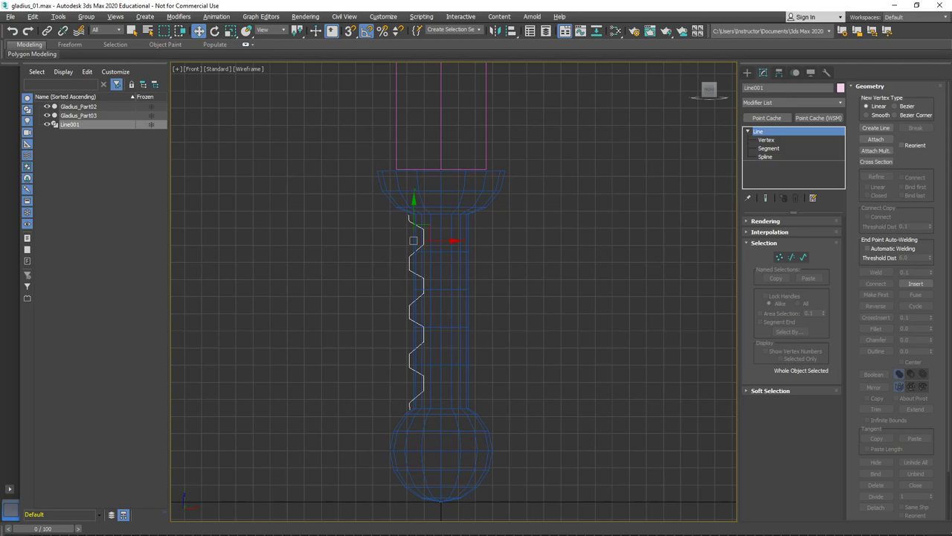
# Isolate the grip profile line, try marquee selections at vertex level, and return to the whole object.
pyautogui.hotkey('alt', 'q')
pyautogui.scroll(-2, 417, 341)
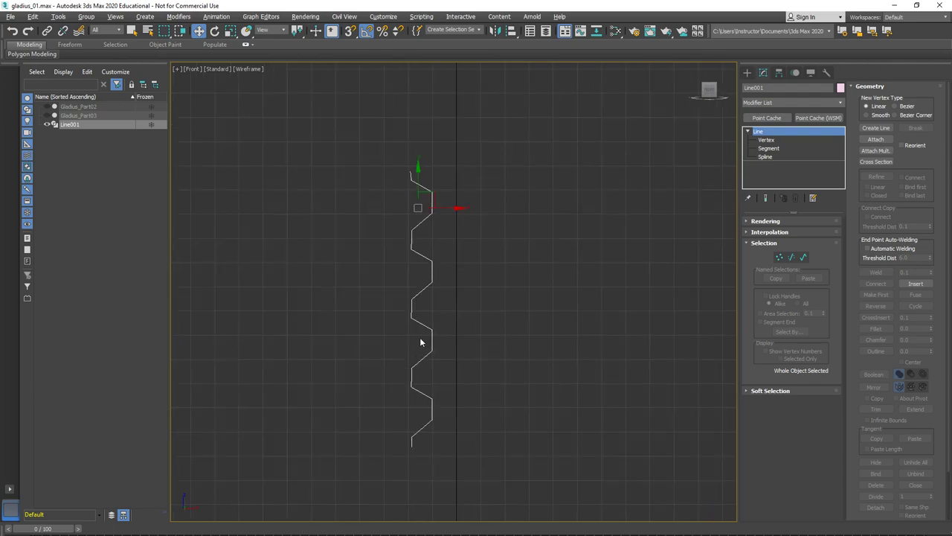
pyautogui.click(780, 257)
pyautogui.press('1')
pyautogui.moveTo(324, 134); pyautogui.dragTo(366, 241)
pyautogui.press('1')
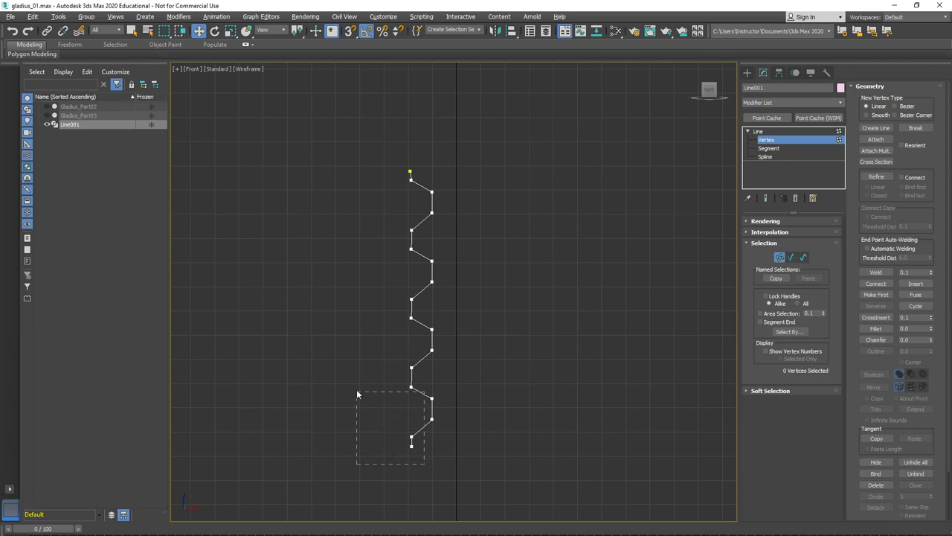
pyautogui.moveTo(305, 144); pyautogui.dragTo(332, 155)
pyautogui.press('r')
pyautogui.click(381, 204)
pyautogui.moveTo(465, 255); pyautogui.dragTo(491, 247, button='middle')
pyautogui.click(779, 257)
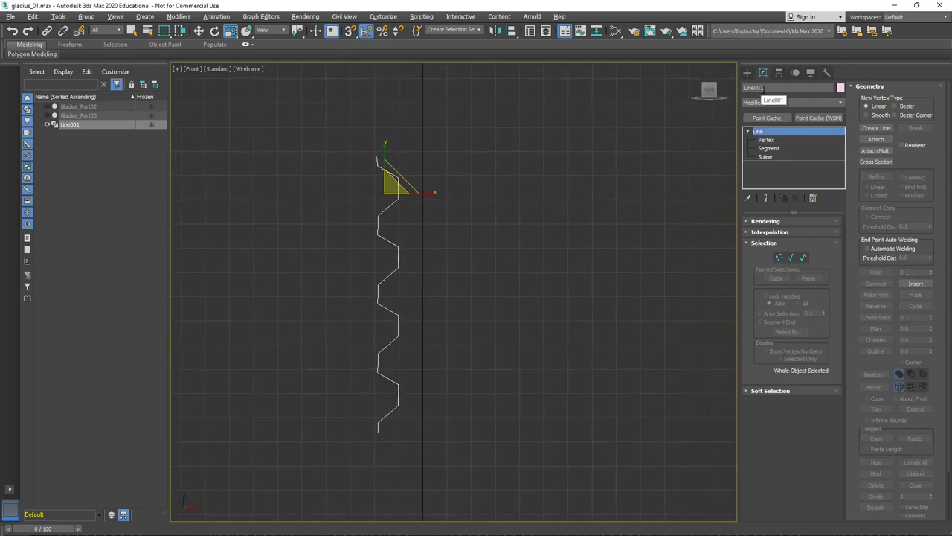
pyautogui.click(787, 103)
pyautogui.rightClick(787, 103)
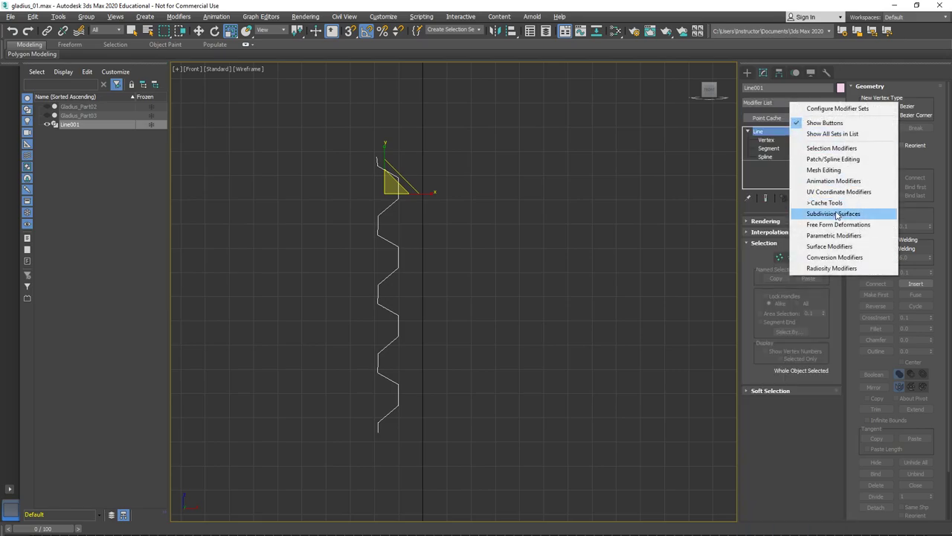
pyautogui.click(834, 235)
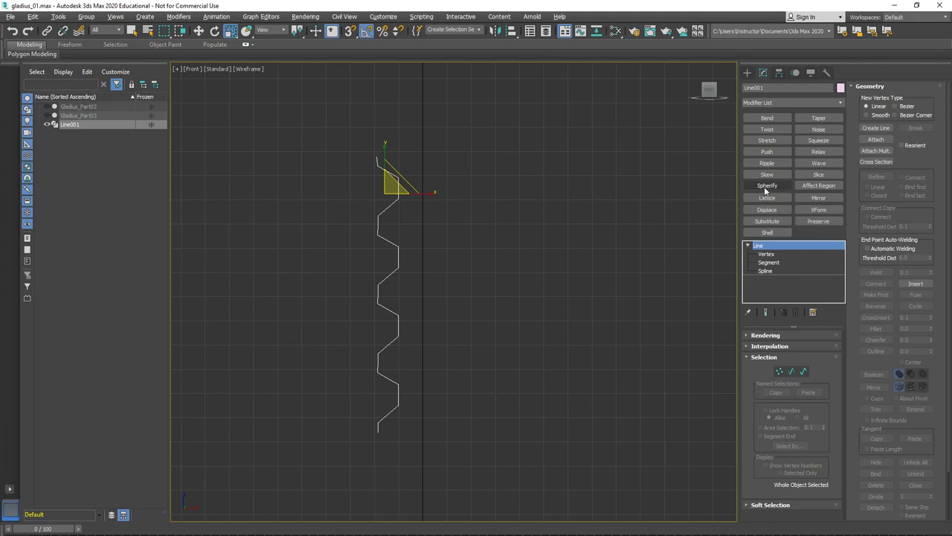
# Show the Patch/Spline Editing modifier set, apply Lathe to the profile line, and view it in Perspective.
pyautogui.rightClick(796, 105)
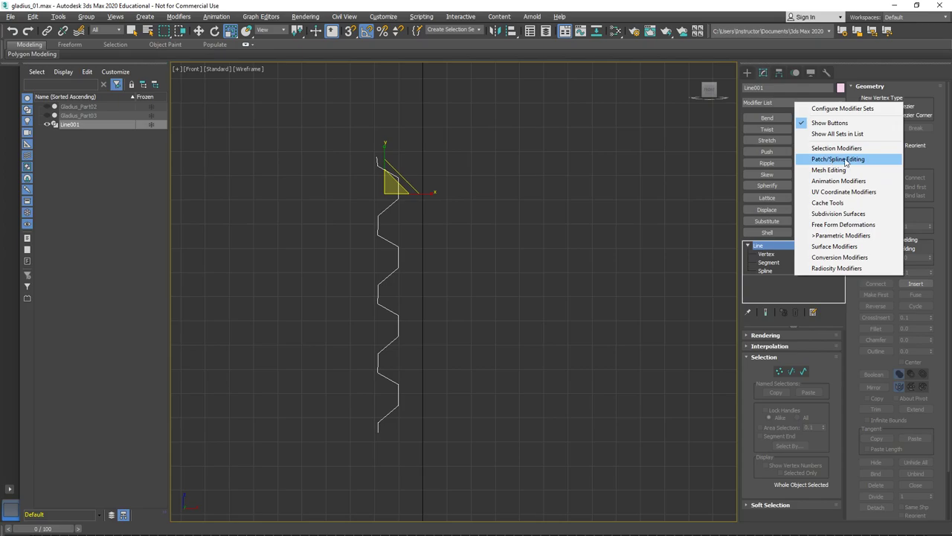
pyautogui.click(834, 159)
pyautogui.click(769, 152)
pyautogui.hotkey('alt', 'w')
pyautogui.hotkey('alt', 'w')
pyautogui.moveTo(636, 433); pyautogui.dragTo(568, 239, button='middle')
pyautogui.scroll(-3, 557, 239)
pyautogui.keyDown('alt'); pyautogui.moveTo(525, 213); pyautogui.dragTo(528, 224, button='middle'); pyautogui.keyUp('alt')
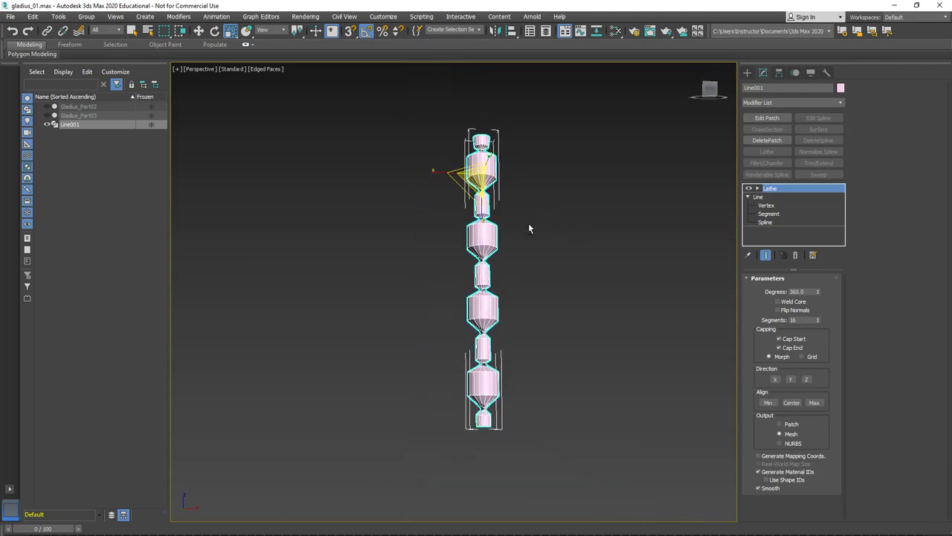
# Move the Lathe's Axis outward along X and end isolation, fine-tuning in the Front view so the rings surround the grip.
pyautogui.click(758, 188)
pyautogui.click(773, 197)
pyautogui.press('w')
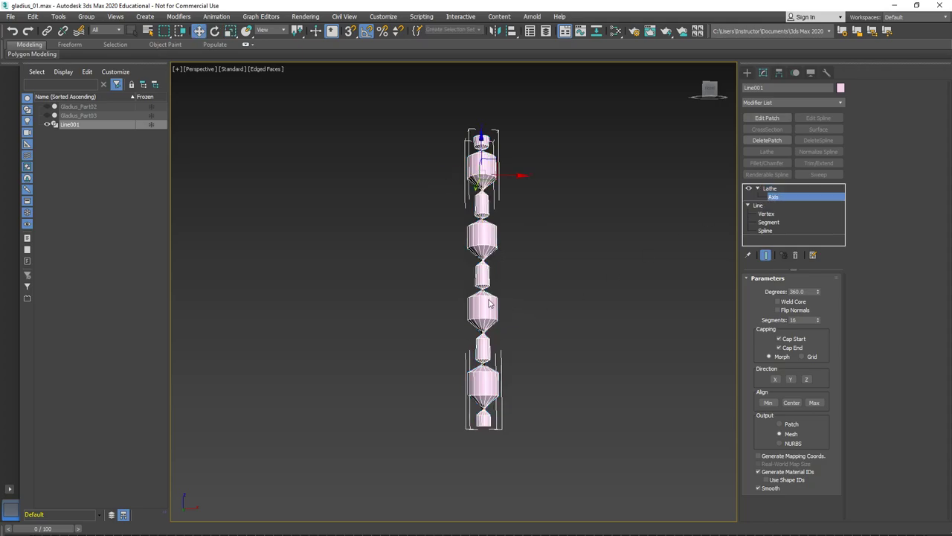
pyautogui.keyDown('alt'); pyautogui.moveTo(498, 305); pyautogui.dragTo(451, 285, button='middle'); pyautogui.keyUp('alt')
pyautogui.moveTo(514, 171); pyautogui.dragTo(547, 172)
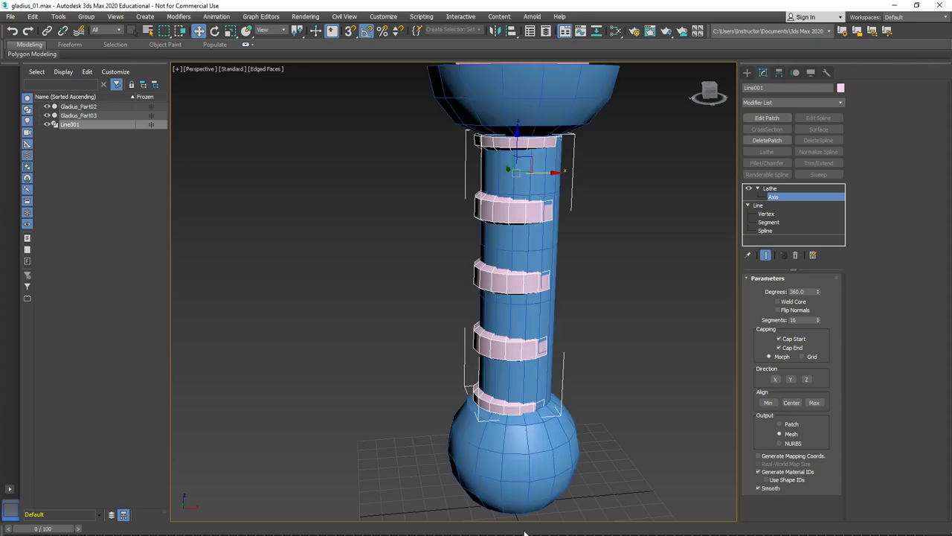
pyautogui.hotkey('alt', 'w')
pyautogui.hotkey('alt', 'w')
pyautogui.moveTo(450, 192); pyautogui.dragTo(454, 193)
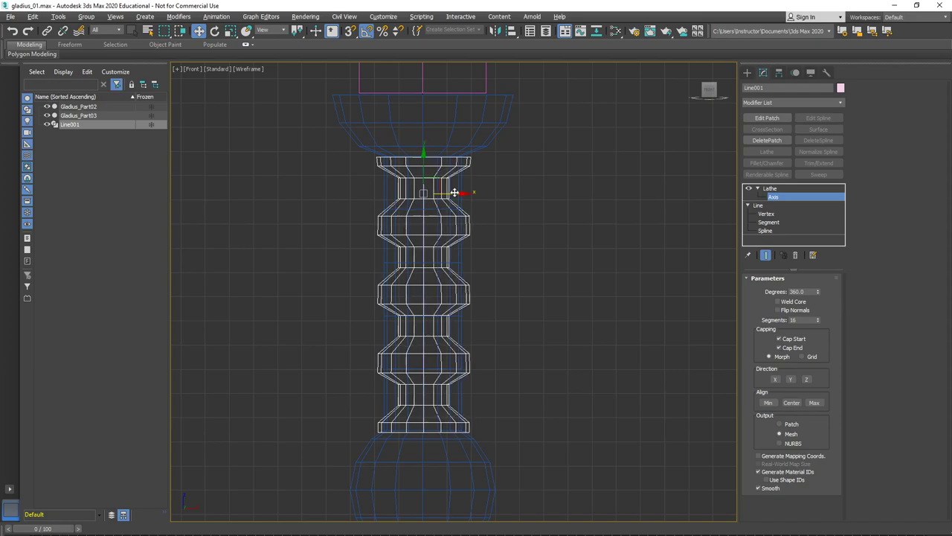
# Leave Axis level, shift the lathed object slightly along X to centre it on the grip, and return to Perspective.
pyautogui.click(772, 190)
pyautogui.moveTo(426, 194); pyautogui.dragTo(423, 195)
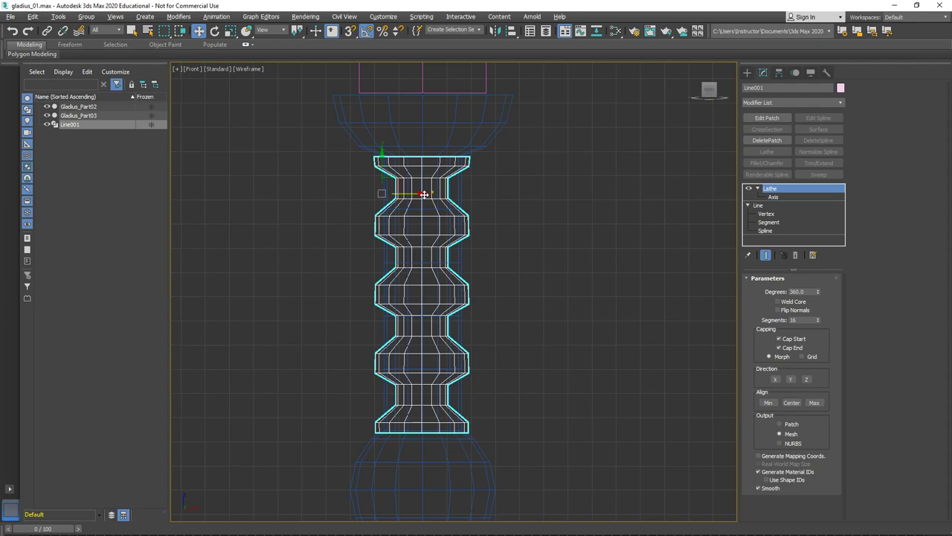
pyautogui.hotkey('alt', 'w')
pyautogui.rightClick(587, 401)
pyautogui.hotkey('alt', 'w')
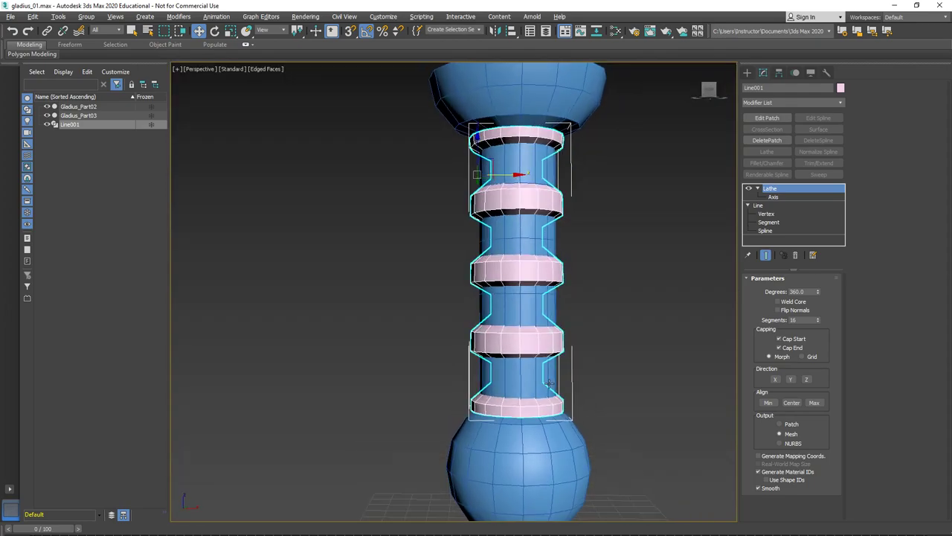
# Examine how the lathed rings fit the handle from several angles, selecting the handle object and the rings in turn.
pyautogui.keyDown('alt'); pyautogui.moveTo(478, 392); pyautogui.dragTo(424, 370, button='middle'); pyautogui.keyUp('alt')
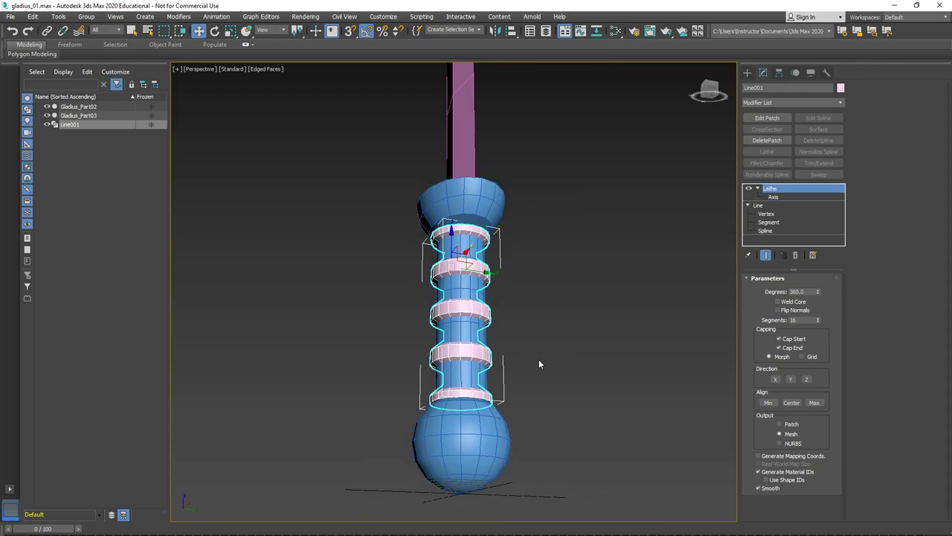
pyautogui.click(471, 445)
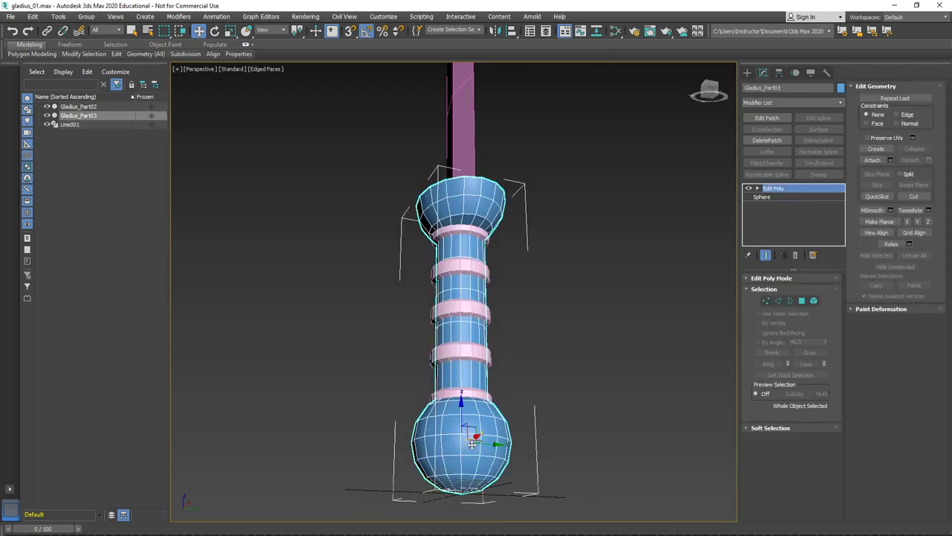
pyautogui.moveTo(544, 372)
pyautogui.keyDown('alt'); pyautogui.mouseDown(button='middle')
pyautogui.moveTo(517, 412)
pyautogui.moveTo(500, 409)
pyautogui.moveTo(540, 357)
pyautogui.mouseUp(button='middle'); pyautogui.keyUp('alt')
pyautogui.scroll(5, 517, 412)
pyautogui.scroll(-3, 540, 357)
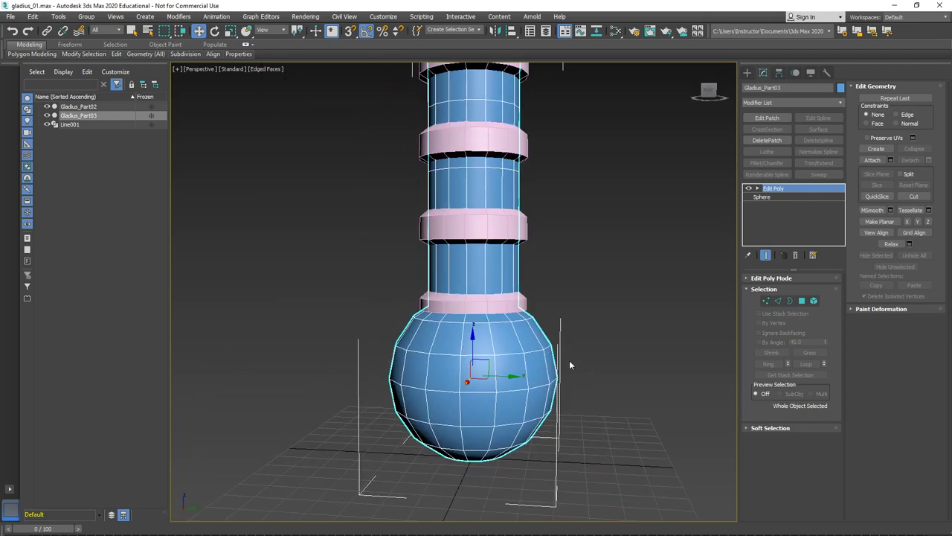
pyautogui.click(452, 223)
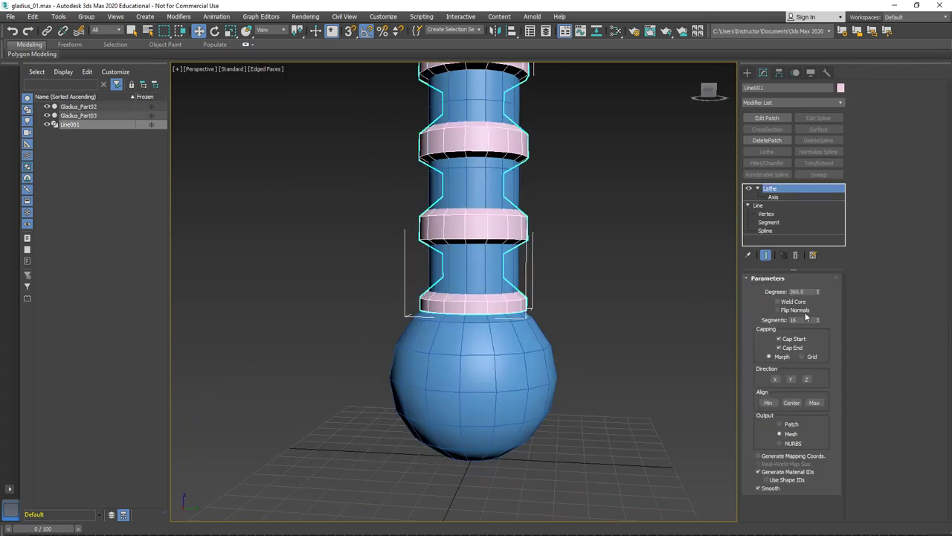
pyautogui.keyDown('alt'); pyautogui.moveTo(543, 334); pyautogui.dragTo(563, 386, button='middle'); pyautogui.keyUp('alt')
pyautogui.scroll(-3, 526, 336)
pyautogui.keyDown('alt'); pyautogui.moveTo(563, 386); pyautogui.dragTo(541, 372, button='middle'); pyautogui.keyUp('alt')
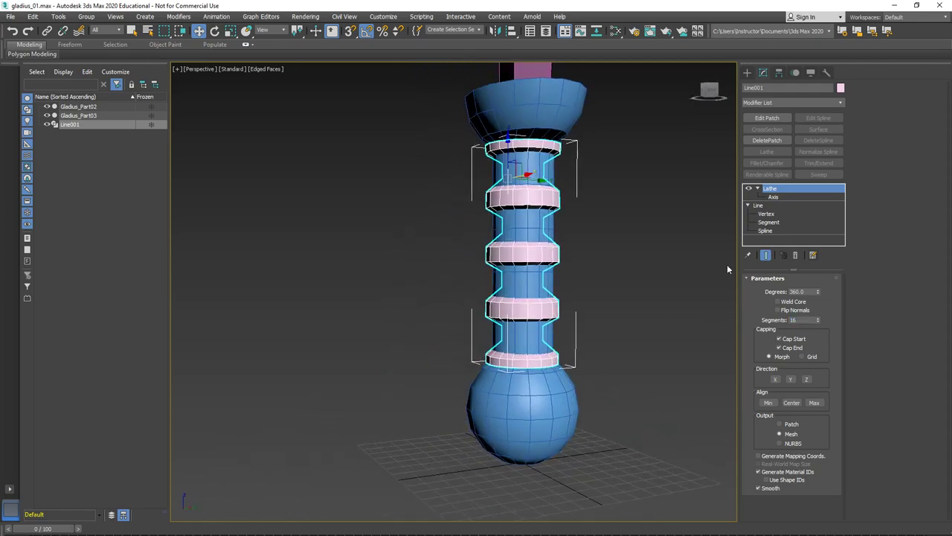
# Select the 80 grip polygons of Gladius_Part03 between guard and pommel in the Front view and delete them.
pyautogui.click(565, 421)
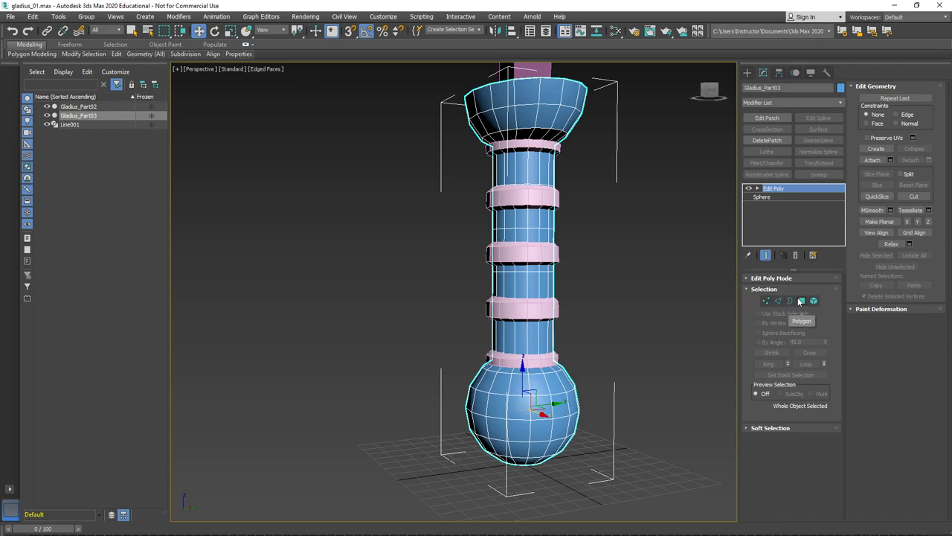
pyautogui.hotkey('alt', 'w')
pyautogui.hotkey('alt', 'w')
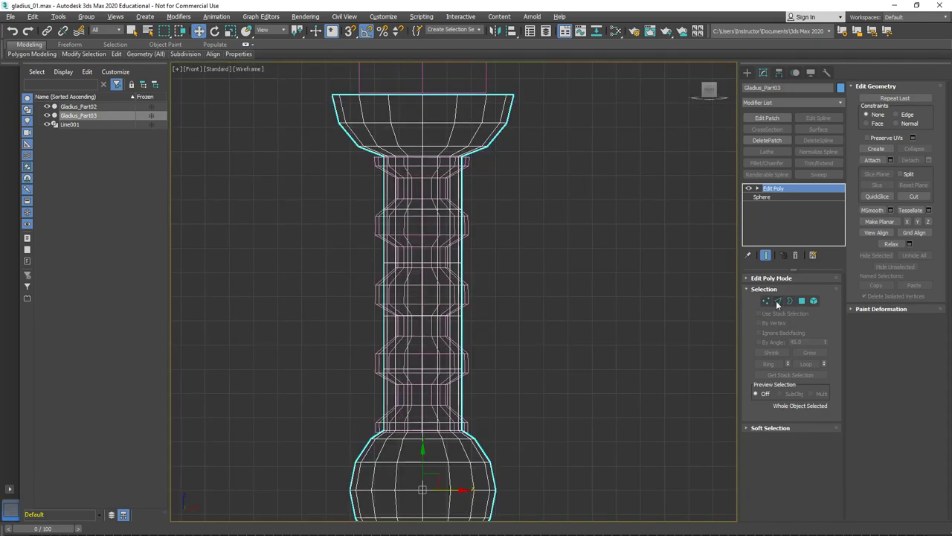
pyautogui.click(803, 301)
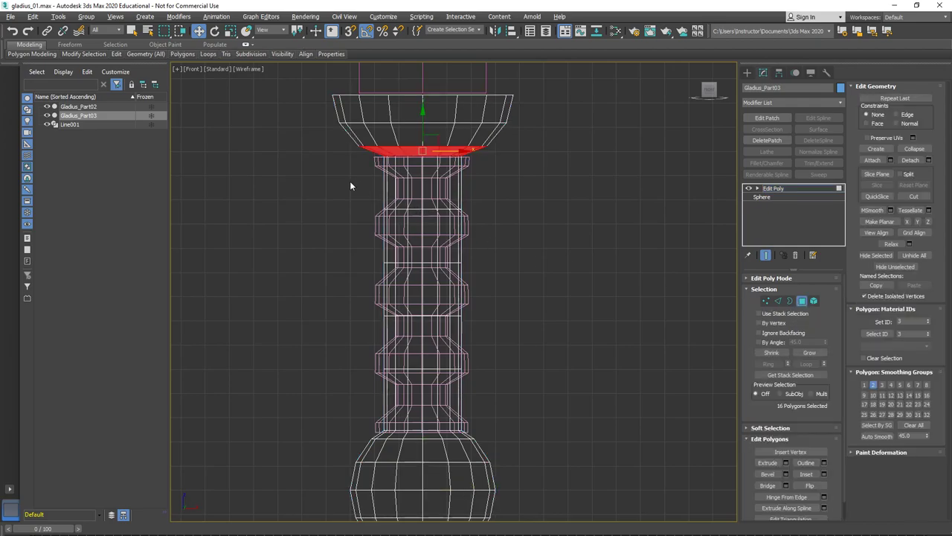
pyautogui.moveTo(527, 327); pyautogui.dragTo(549, 407)
pyautogui.hotkey('alt', 'w')
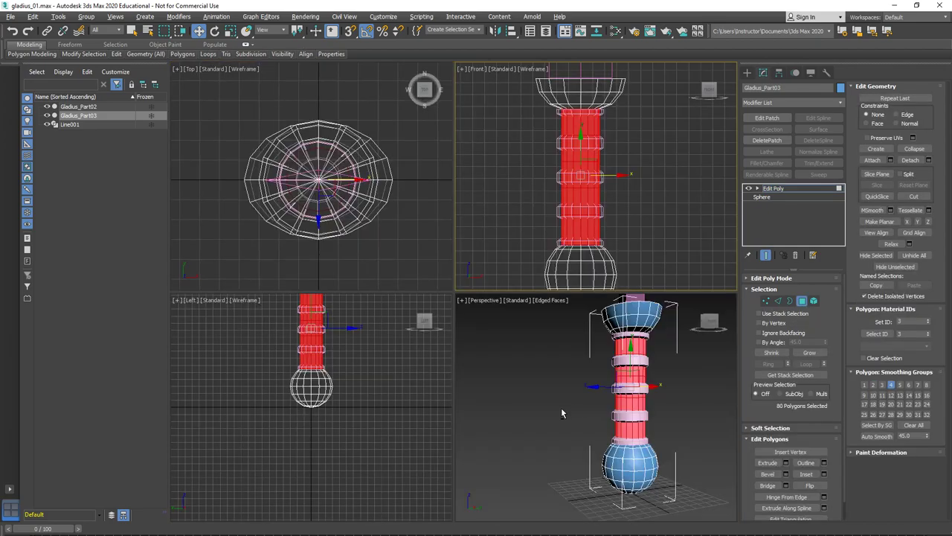
pyautogui.click(582, 396)
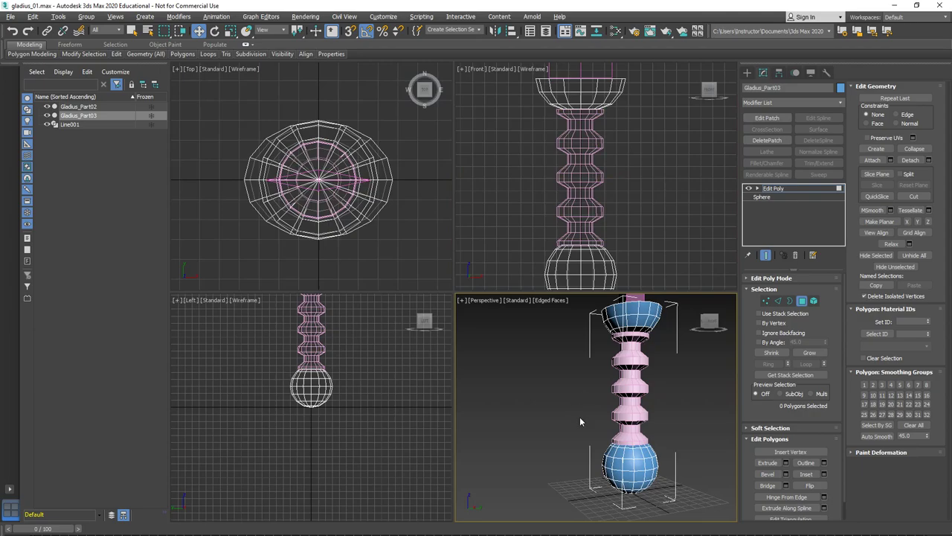
# Maximize the Perspective view, orbit around the handle, and return Gladius_Part03 from Polygon level to object level.
pyautogui.hotkey('alt', 'w')
pyautogui.keyDown('alt'); pyautogui.moveTo(533, 363); pyautogui.dragTo(528, 302, button='middle'); pyautogui.keyUp('alt')
pyautogui.rightClick(523, 282)
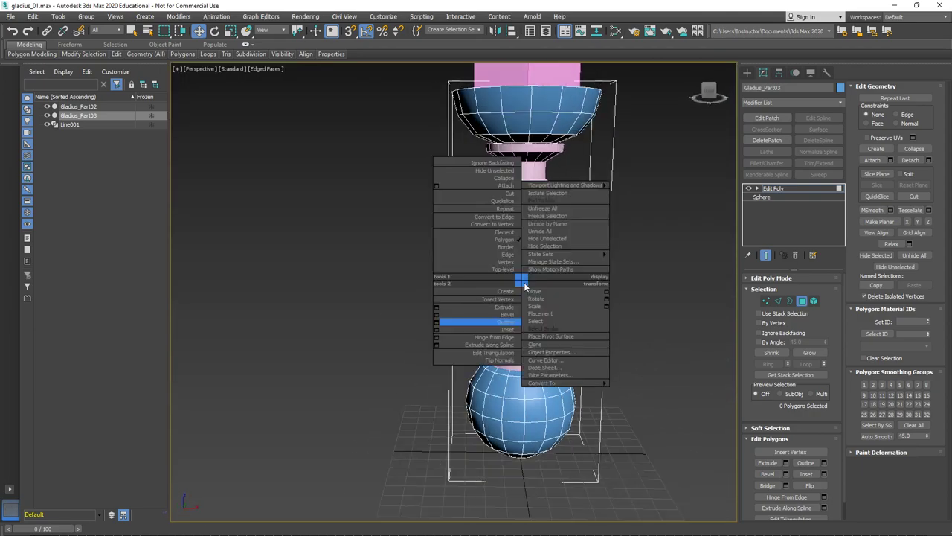
pyautogui.click(525, 285)
pyautogui.rightClick(520, 281)
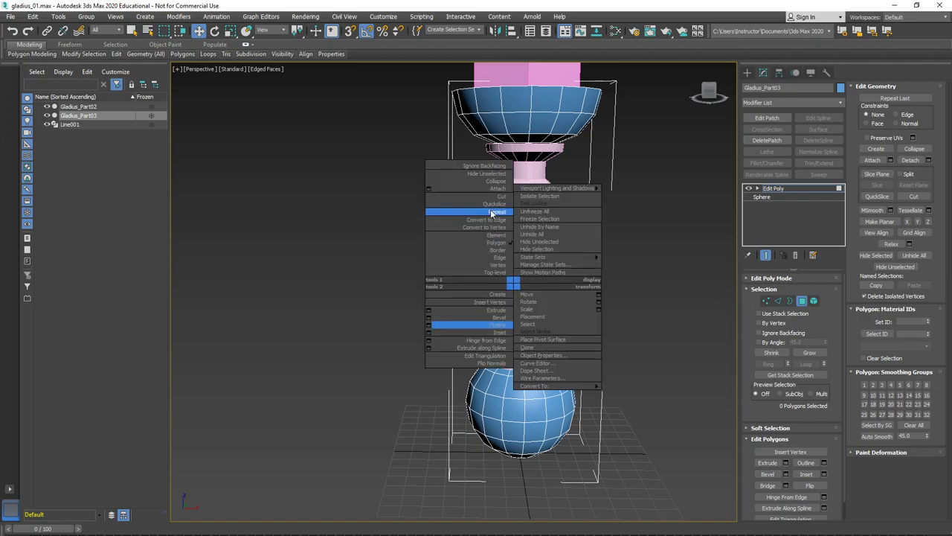
pyautogui.click(783, 190)
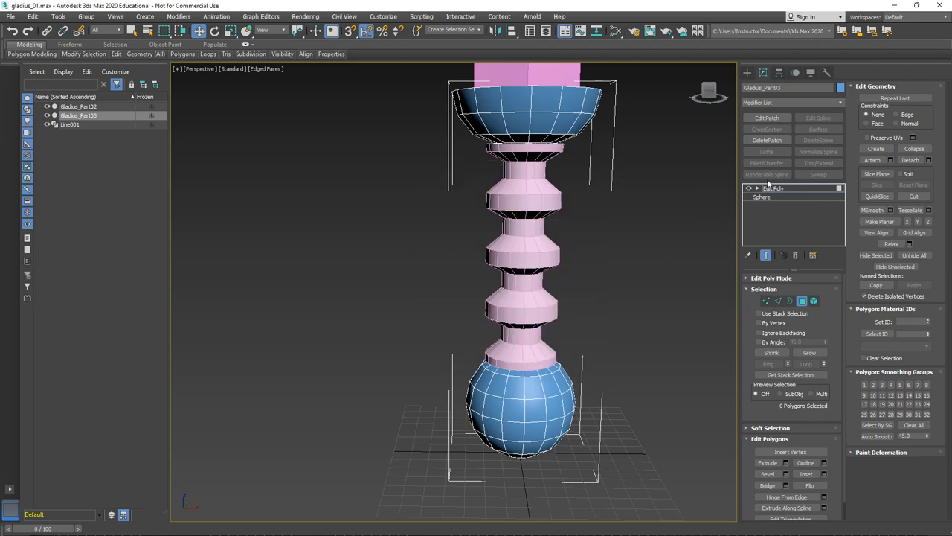
pyautogui.click(775, 188)
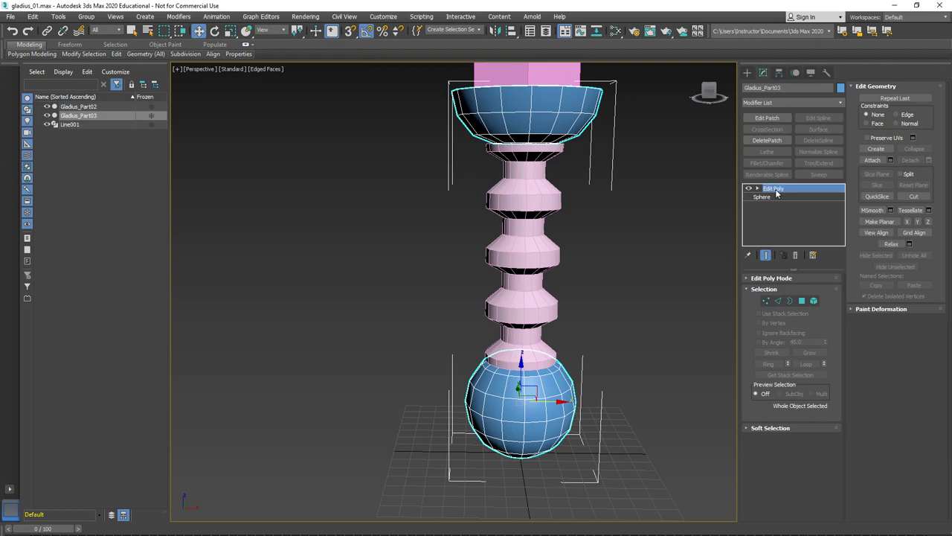
# Select the lathed Line001 and enter Segment level of its base Line with the Lathe's end result shown.
pyautogui.click(535, 255)
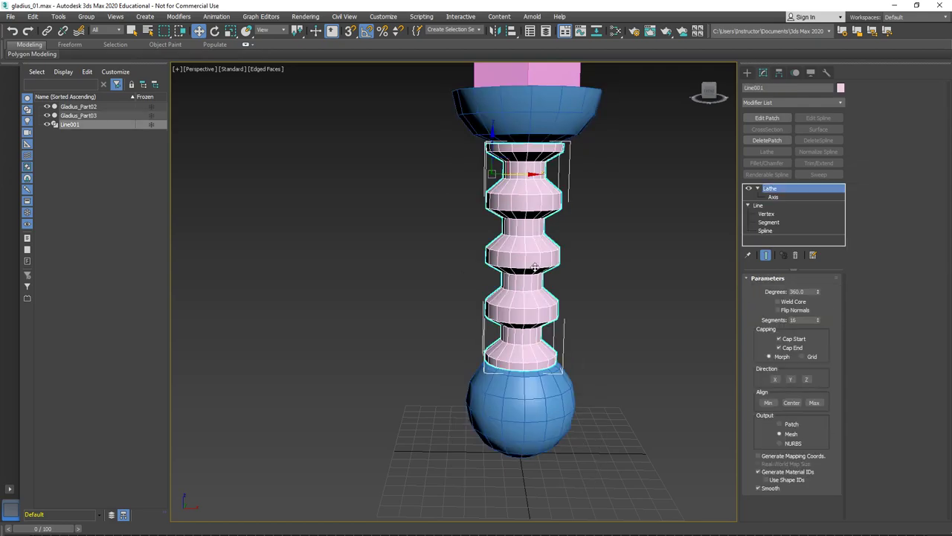
pyautogui.click(748, 205)
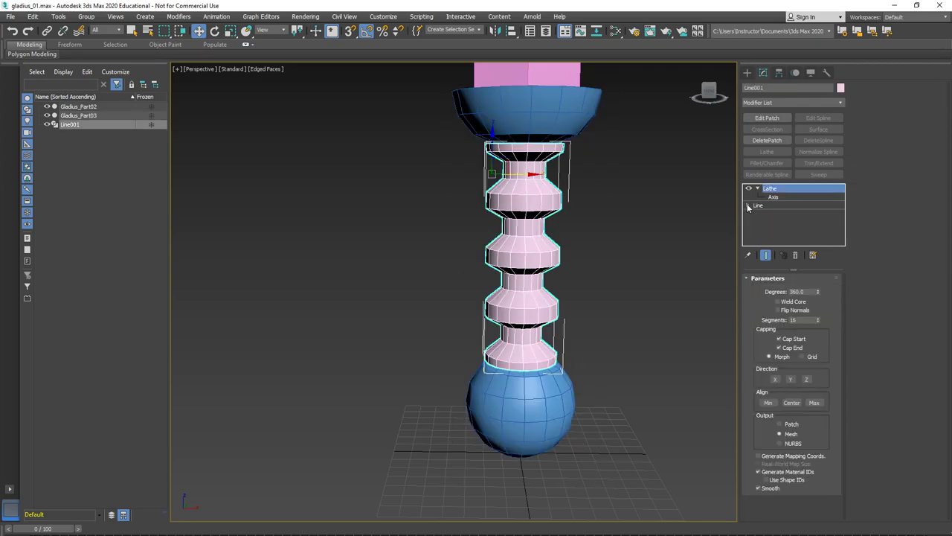
pyautogui.click(757, 189)
pyautogui.click(758, 197)
pyautogui.click(748, 197)
pyautogui.click(791, 318)
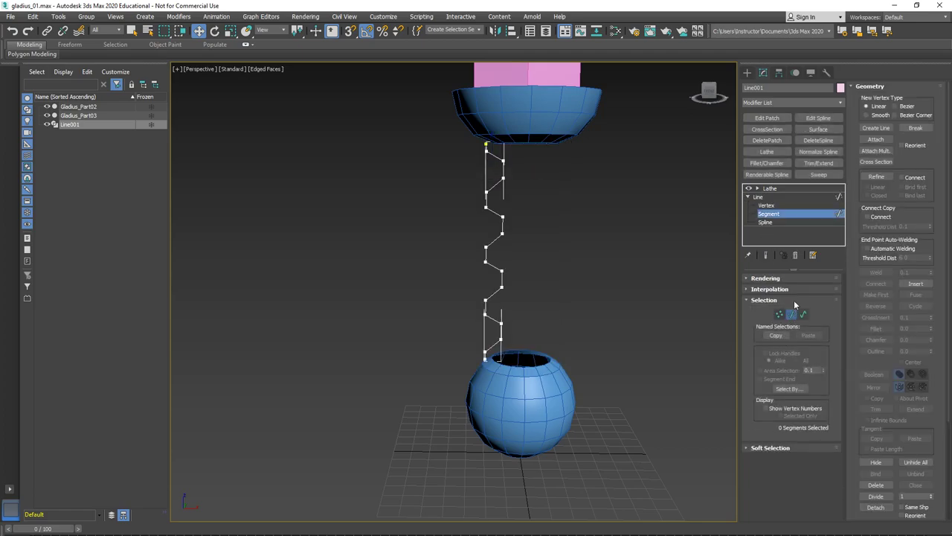
pyautogui.click(767, 255)
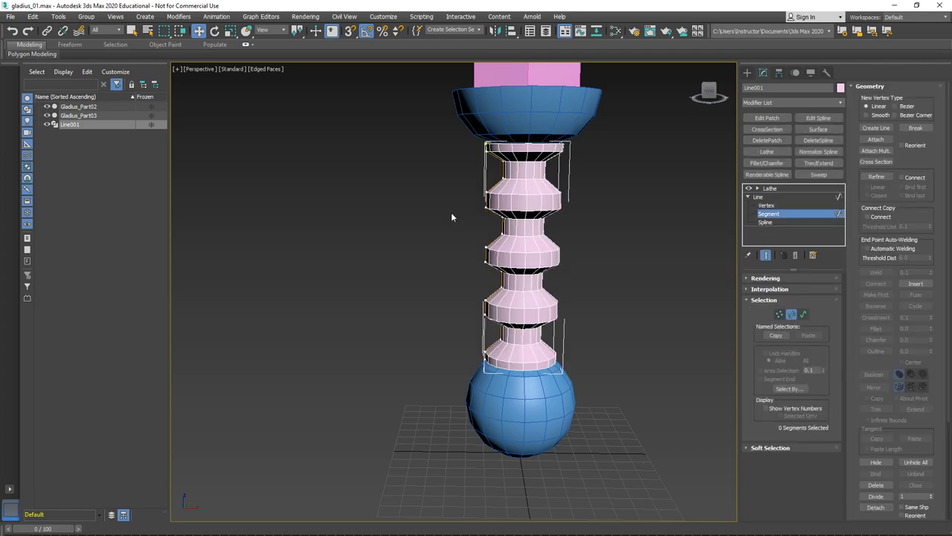
# Move the four recessed vertical profile segments outward along X to make the grooves shallower, and return to the Lathe level.
pyautogui.click(497, 173)
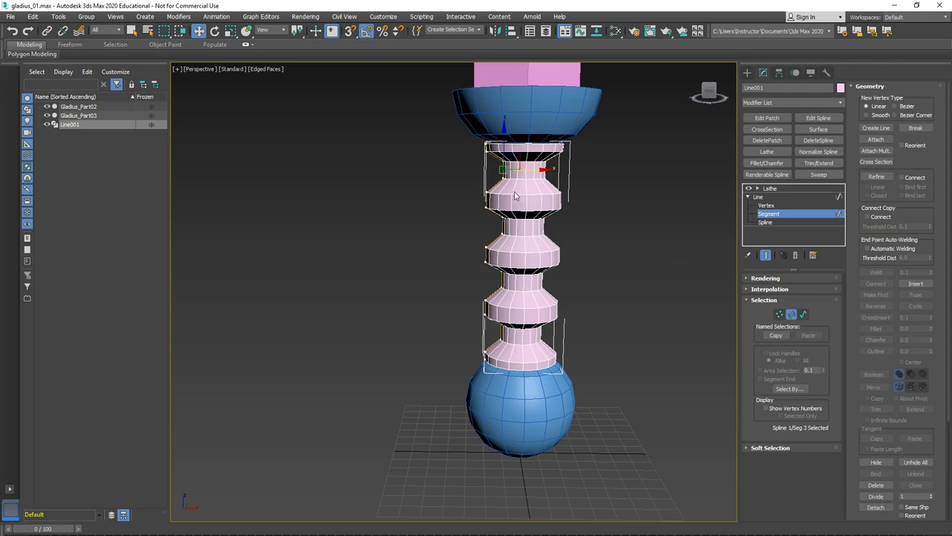
pyautogui.keyDown('ctrl'); pyautogui.click(496, 230); pyautogui.keyUp('ctrl')
pyautogui.keyDown('ctrl'); pyautogui.click(497, 281); pyautogui.keyUp('ctrl')
pyautogui.keyDown('ctrl'); pyautogui.click(492, 339); pyautogui.keyUp('ctrl')
pyautogui.moveTo(530, 253); pyautogui.dragTo(523, 253)
pyautogui.keyDown('alt'); pyautogui.moveTo(526, 312); pyautogui.dragTo(519, 297, button='middle'); pyautogui.keyUp('alt')
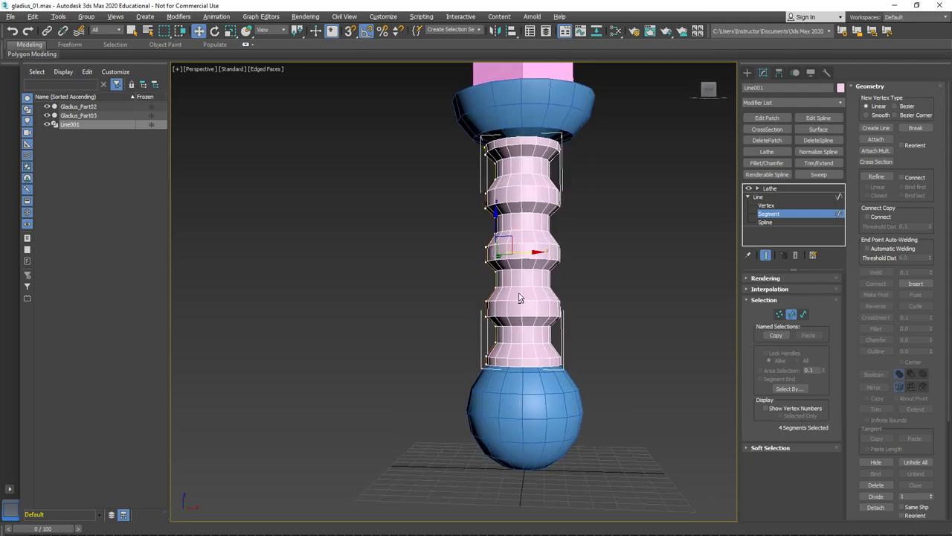
pyautogui.click(776, 188)
pyautogui.keyDown('alt'); pyautogui.moveTo(478, 241); pyautogui.dragTo(489, 252, button='middle'); pyautogui.keyUp('alt')
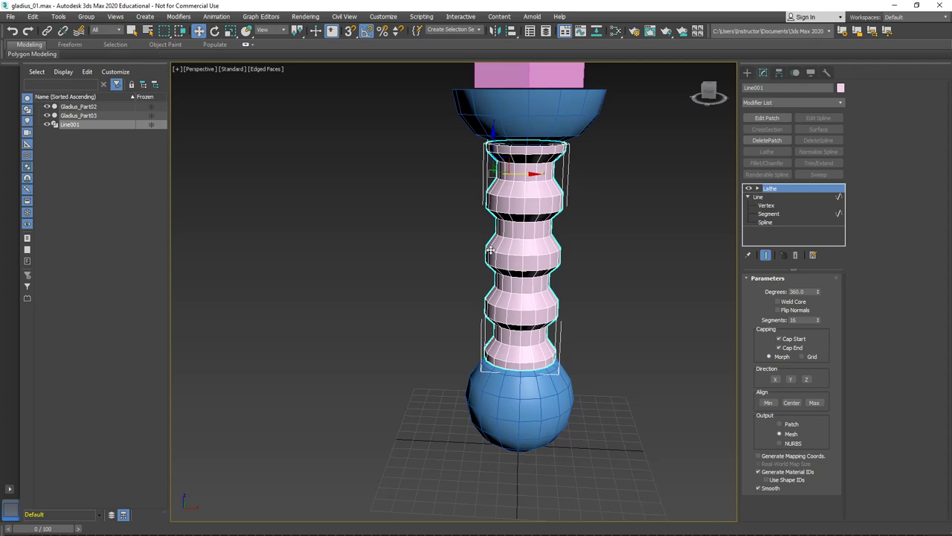
# Save the scene as the incremented version gladius_02 in the scenes folder.
pyautogui.click(11, 17)
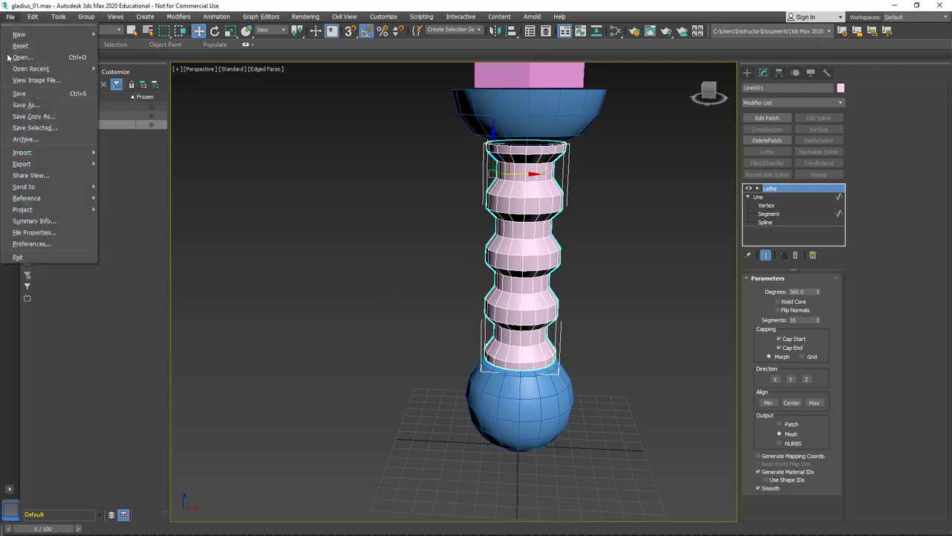
pyautogui.click(28, 107)
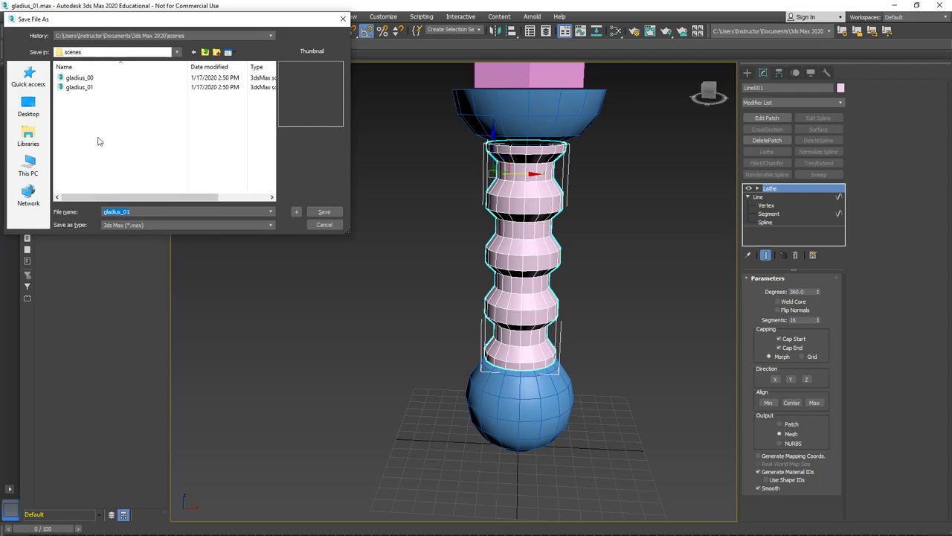
pyautogui.click(79, 87)
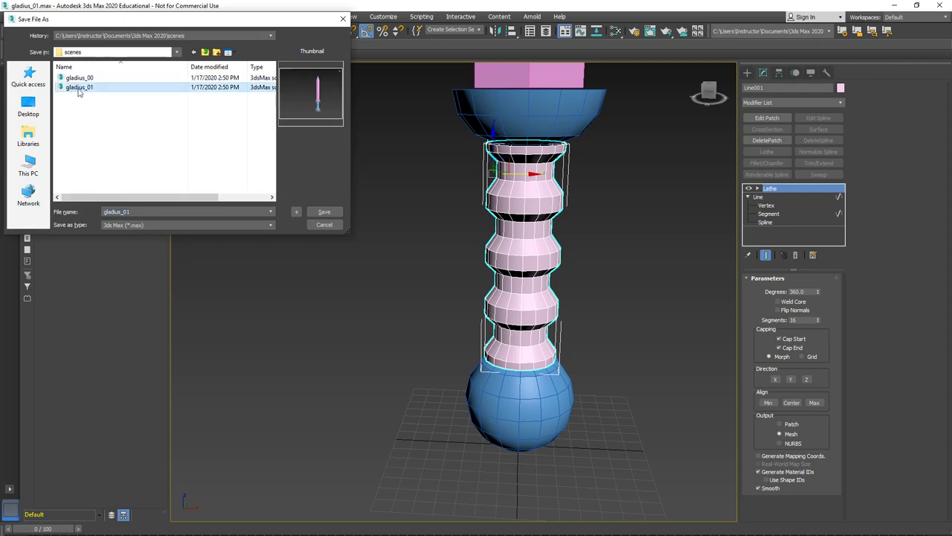
pyautogui.click(297, 213)
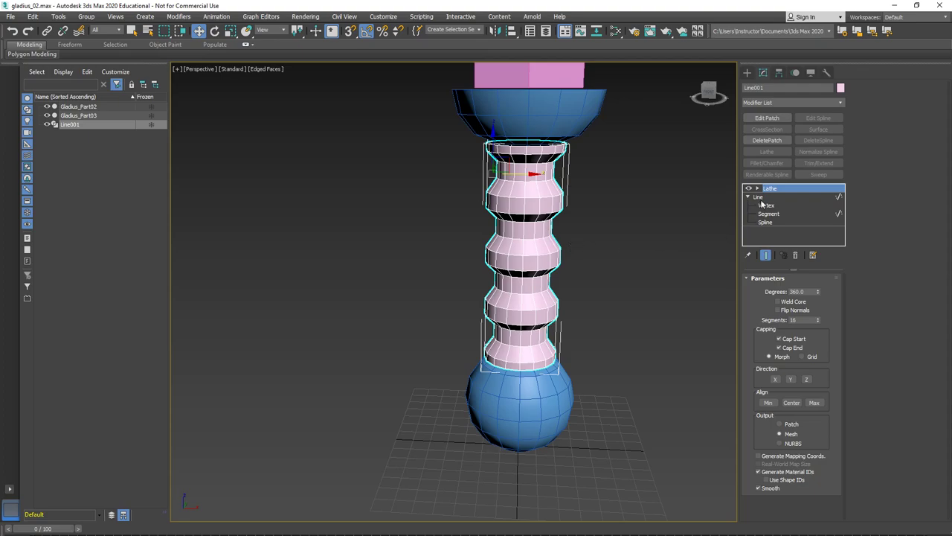
# Attach the lathed Line001 grip to Gladius_Part03 and end the Attach mode.
pyautogui.click(551, 411)
pyautogui.rightClick(550, 416)
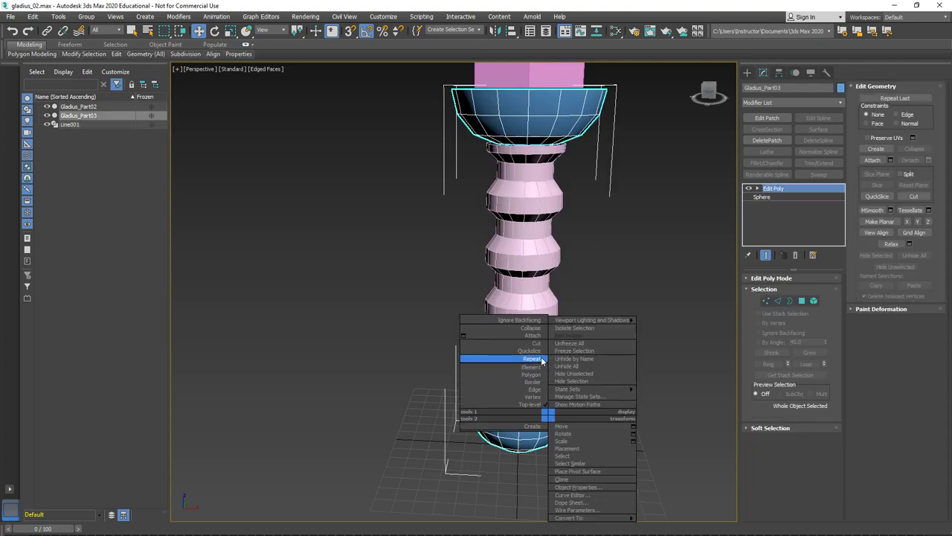
pyautogui.click(533, 336)
pyautogui.keyDown('alt'); pyautogui.moveTo(535, 338); pyautogui.dragTo(578, 331, button='middle'); pyautogui.keyUp('alt')
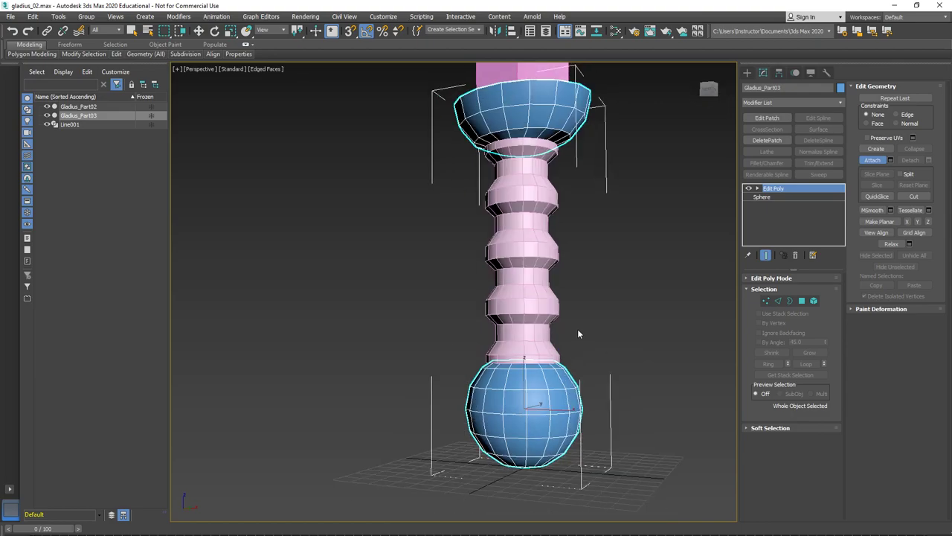
pyautogui.click(551, 300)
pyautogui.keyDown('alt'); pyautogui.moveTo(551, 300); pyautogui.dragTo(581, 303, button='middle'); pyautogui.keyUp('alt')
pyautogui.press('w')
# Select the pommel's open upper border in wireframe, adjust its position, and scale it outward to match the lowest ring's width.
pyautogui.click(787, 300)
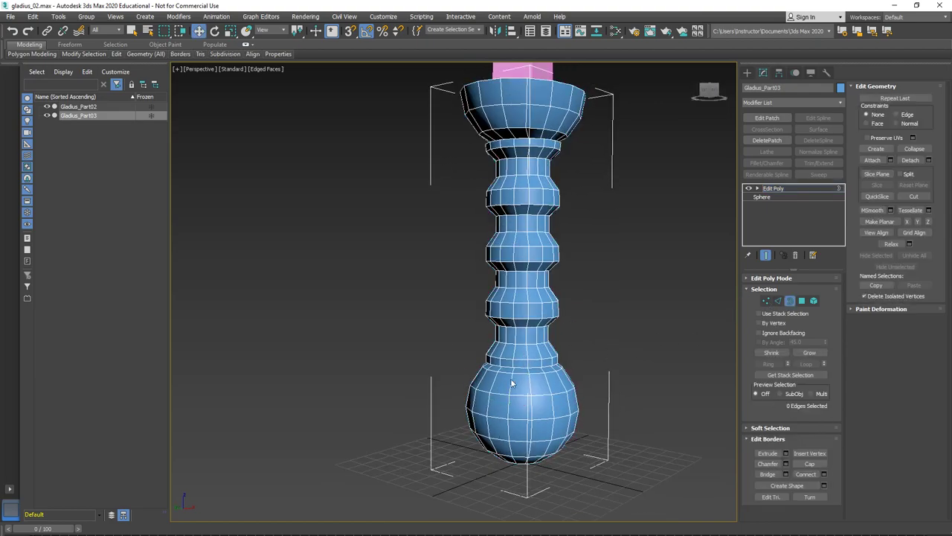
pyautogui.scroll(4, 514, 378)
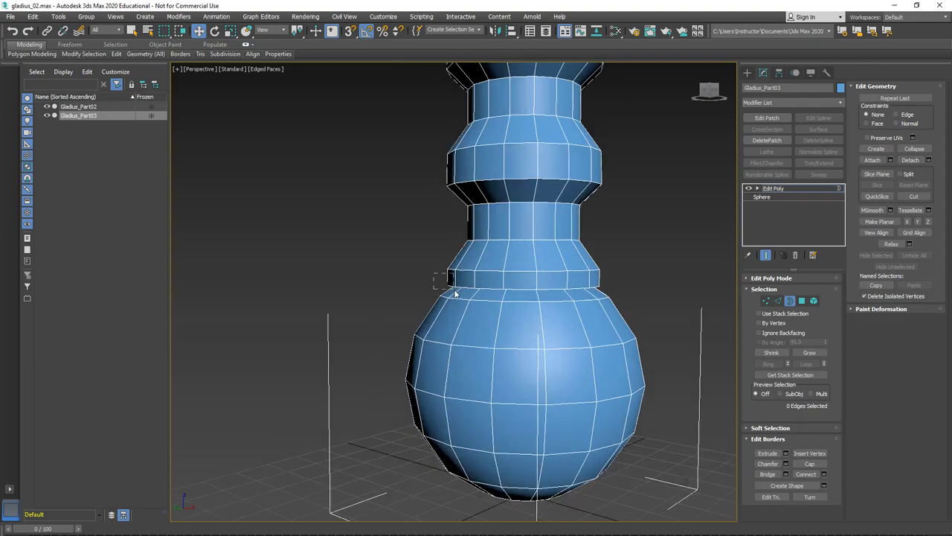
pyautogui.click(451, 289)
pyautogui.scroll(3, 504, 299)
pyautogui.press('F3')
pyautogui.keyDown('alt'); pyautogui.moveTo(503, 299); pyautogui.dragTo(518, 254, button='middle'); pyautogui.keyUp('alt')
pyautogui.moveTo(530, 242); pyautogui.dragTo(504, 280)
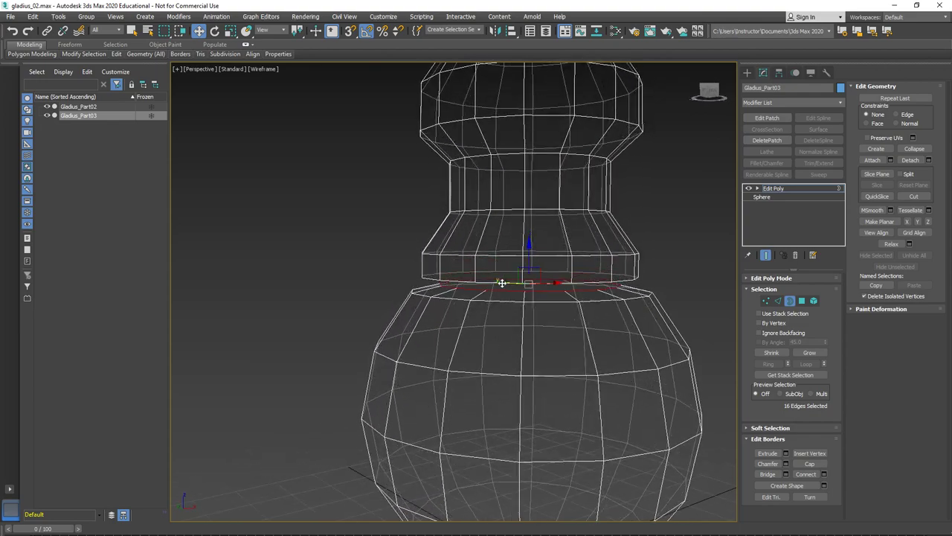
pyautogui.press('r')
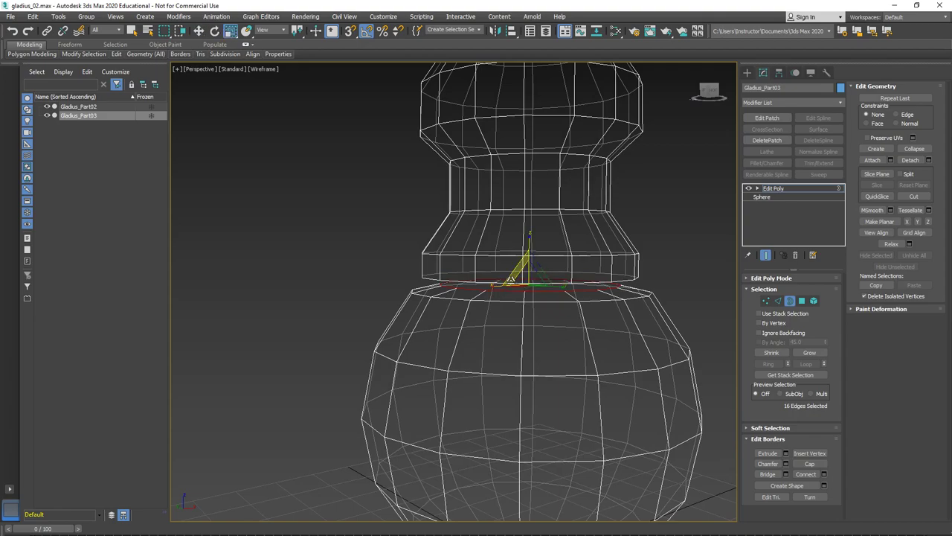
pyautogui.keyDown('alt'); pyautogui.moveTo(510, 283); pyautogui.dragTo(519, 295, button='middle'); pyautogui.keyUp('alt')
pyautogui.moveTo(521, 295); pyautogui.dragTo(519, 296)
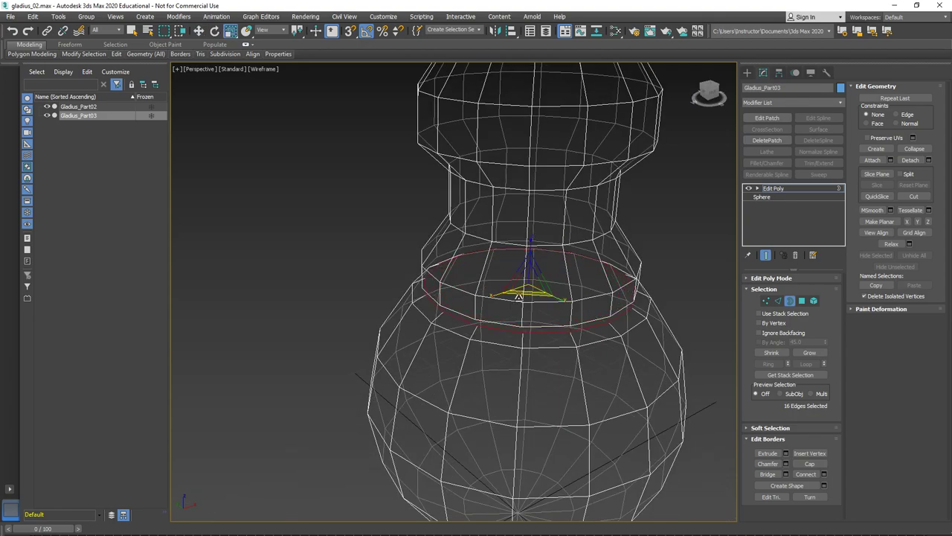
# Add the lowest ring's open border to the selection in shaded display and bridge it to the pommel's border.
pyautogui.press('F3')
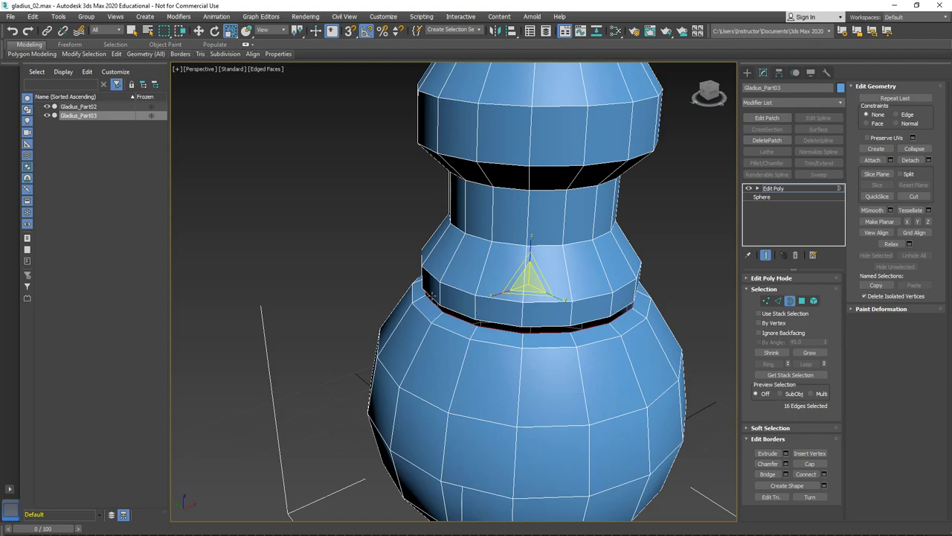
pyautogui.keyDown('ctrl'); pyautogui.click(430, 292); pyautogui.keyUp('ctrl')
pyautogui.keyDown('alt'); pyautogui.moveTo(467, 329); pyautogui.dragTo(470, 312, button='middle'); pyautogui.keyUp('alt')
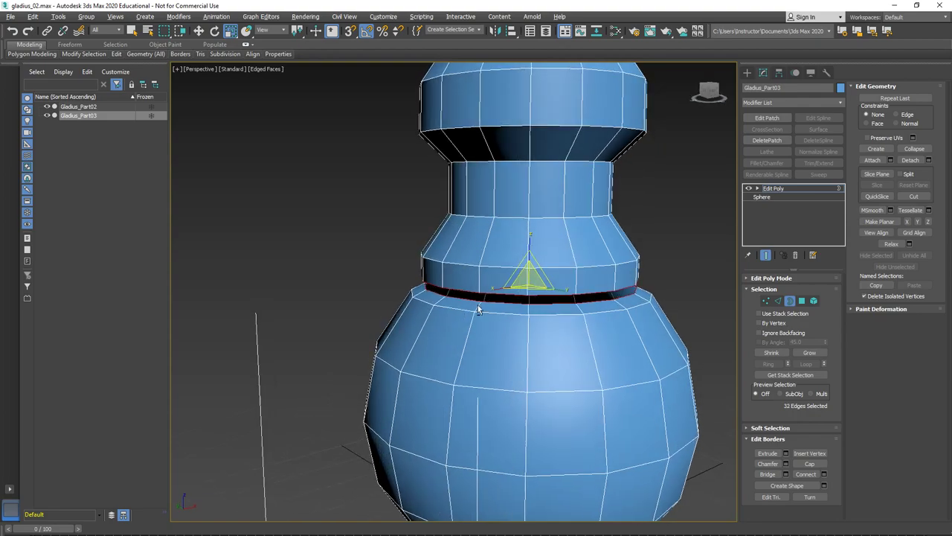
pyautogui.click(765, 473)
# Select the guard's open lower border in wireframe, switch to Edge level, and raise the loop slightly along Z.
pyautogui.scroll(-5, 601, 335)
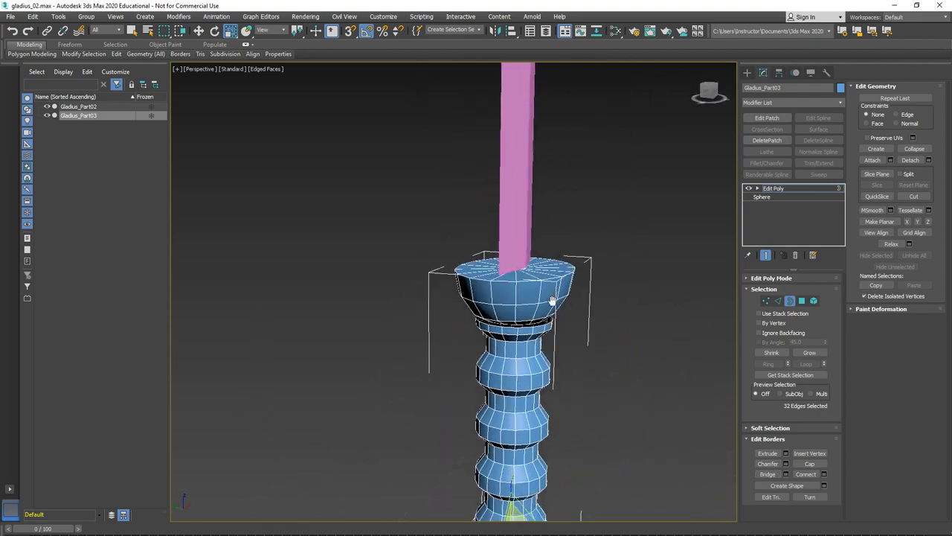
pyautogui.scroll(5, 552, 301)
pyautogui.scroll(2, 513, 298)
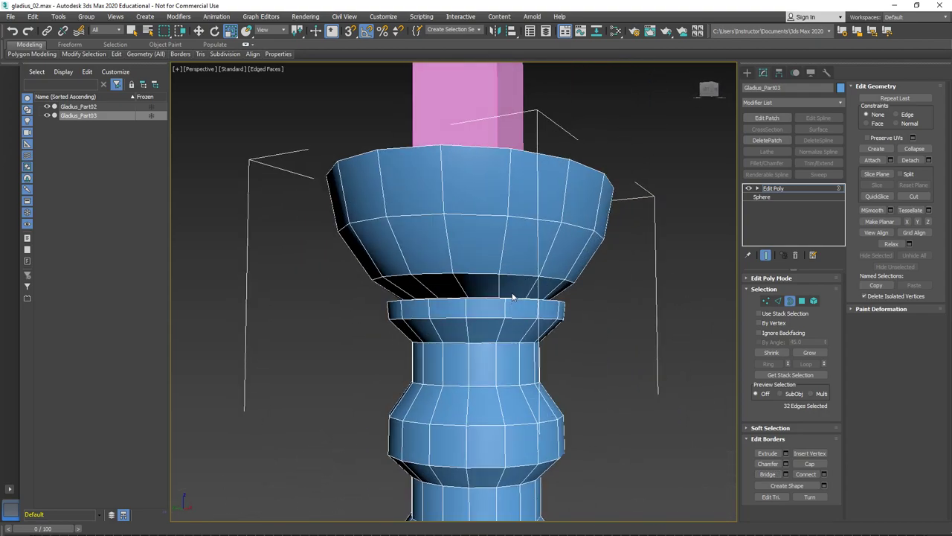
pyautogui.press('F3')
pyautogui.scroll(3, 465, 296)
pyautogui.click(496, 300)
pyautogui.keyDown('alt'); pyautogui.moveTo(496, 299); pyautogui.dragTo(450, 291, button='middle'); pyautogui.keyUp('alt')
pyautogui.scroll(4, 467, 317)
pyautogui.scroll(-5, 431, 309)
pyautogui.press('2')
pyautogui.press('w')
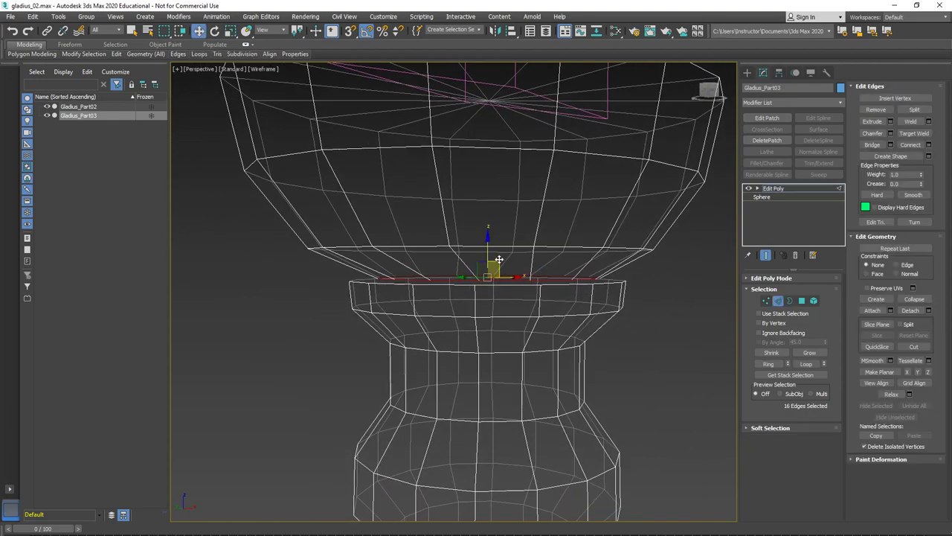
pyautogui.moveTo(486, 261); pyautogui.dragTo(484, 244)
# Scale the guard's lower edge loop outward, including along X, to match the topmost ring's width.
pyautogui.press('r')
pyautogui.keyDown('alt'); pyautogui.moveTo(485, 243); pyautogui.dragTo(488, 246, button='middle'); pyautogui.keyUp('alt')
pyautogui.moveTo(487, 245); pyautogui.dragTo(487, 242)
pyautogui.scroll(-3, 516, 130)
pyautogui.moveTo(520, 335)
pyautogui.keyDown('alt'); pyautogui.mouseDown(button='middle')
pyautogui.moveTo(523, 286)
pyautogui.moveTo(548, 249)
pyautogui.moveTo(603, 260)
pyautogui.moveTo(588, 270)
pyautogui.moveTo(506, 276)
pyautogui.moveTo(495, 376)
pyautogui.moveTo(514, 324)
pyautogui.moveTo(521, 313)
pyautogui.moveTo(532, 317)
pyautogui.moveTo(513, 331)
pyautogui.moveTo(521, 310)
pyautogui.moveTo(521, 322)
pyautogui.mouseUp(button='middle'); pyautogui.keyUp('alt')
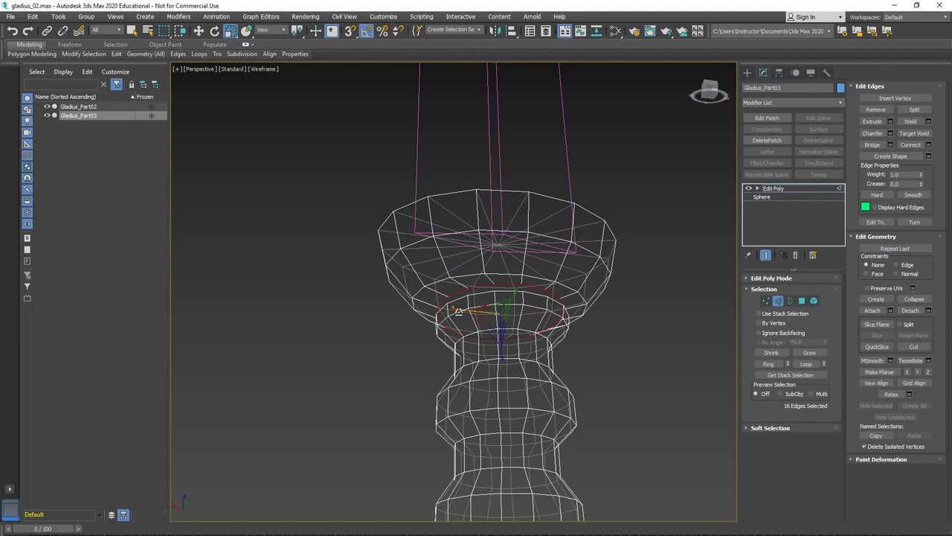
pyautogui.moveTo(458, 311); pyautogui.dragTo(456, 312)
pyautogui.scroll(2, 455, 311)
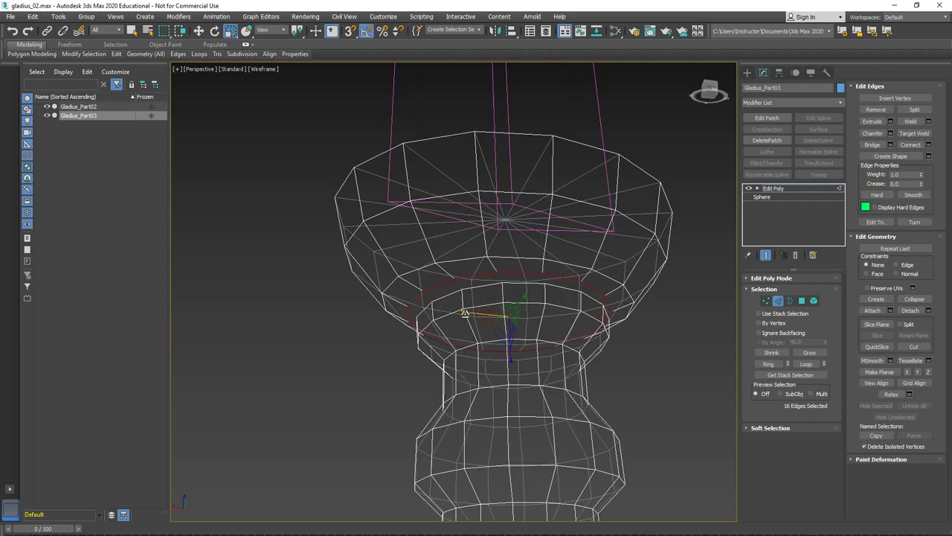
# Select the guard's open lower border together with the topmost ring's open border, bridge them, and clear the selection in shaded display.
pyautogui.click(490, 284)
pyautogui.keyDown('alt'); pyautogui.moveTo(541, 292); pyautogui.dragTo(477, 311, button='middle'); pyautogui.keyUp('alt')
pyautogui.press('3')
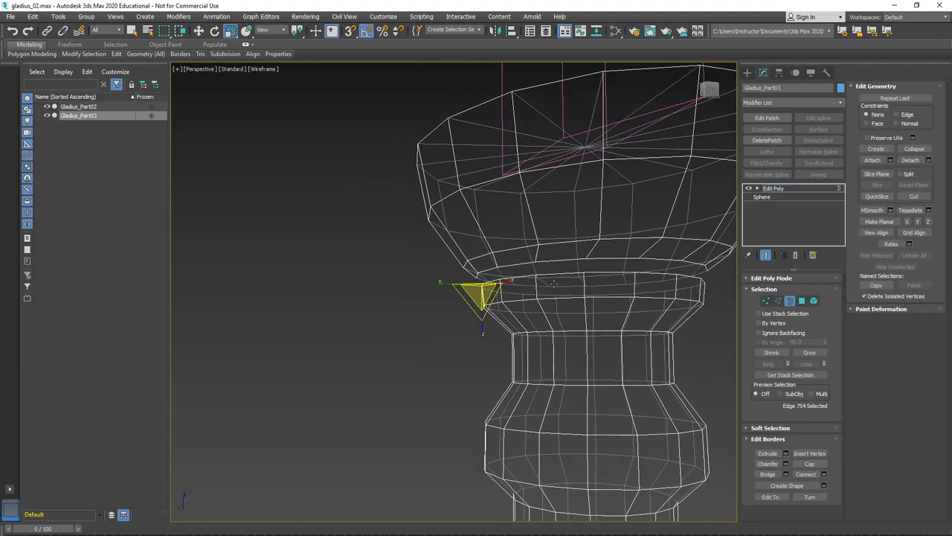
pyautogui.click(552, 276)
pyautogui.keyDown('ctrl'); pyautogui.click(550, 262); pyautogui.keyUp('ctrl')
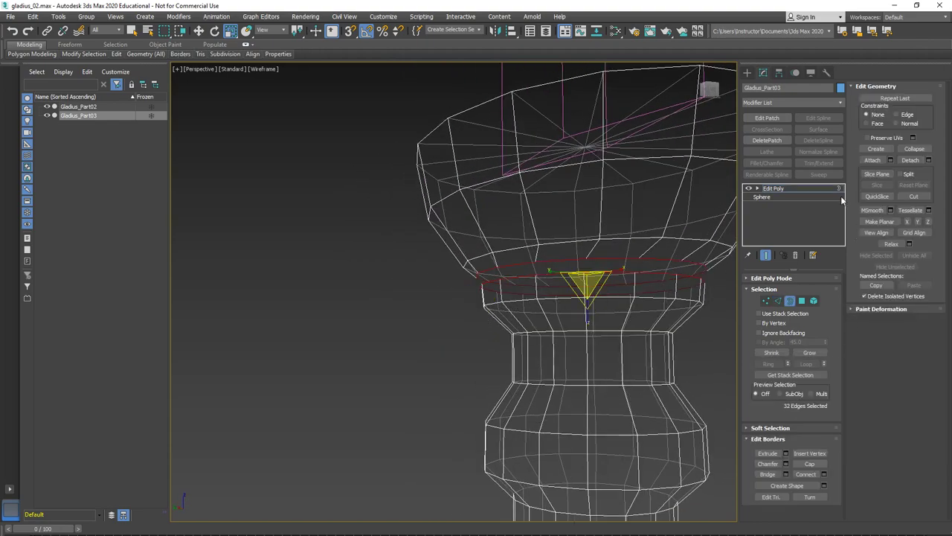
pyautogui.click(764, 474)
pyautogui.moveTo(596, 387); pyautogui.dragTo(492, 381, button='middle')
pyautogui.press('F3')
pyautogui.scroll(-10, 497, 376)
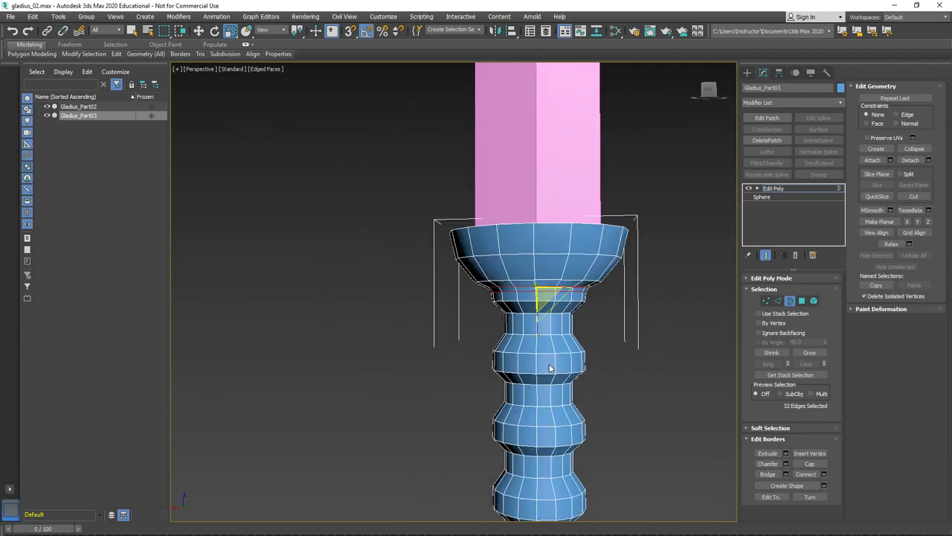
pyautogui.keyDown('alt'); pyautogui.moveTo(574, 321); pyautogui.dragTo(585, 301, button='middle'); pyautogui.keyUp('alt')
pyautogui.click(633, 310)
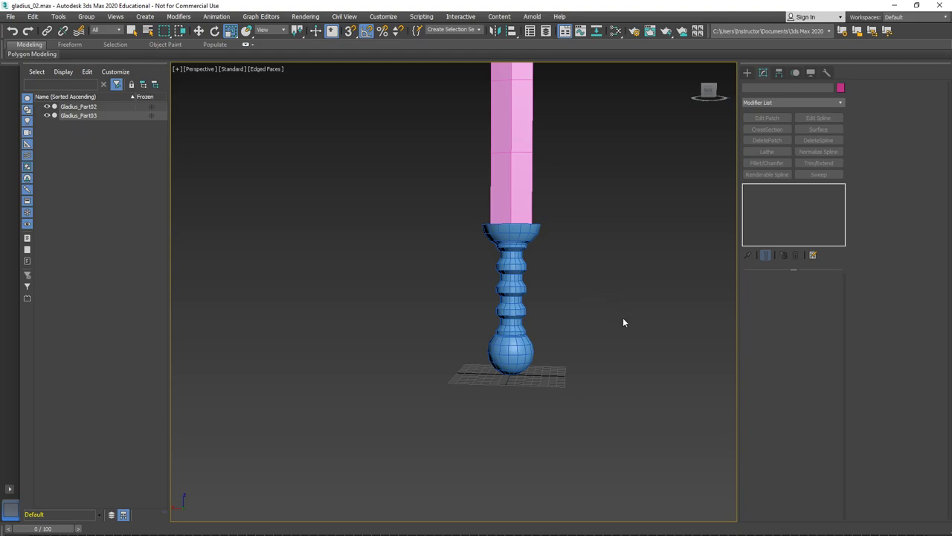
# Select the blade object and move it up along Z, away from the guard.
pyautogui.keyDown('alt'); pyautogui.moveTo(546, 284); pyautogui.dragTo(518, 235, button='middle'); pyautogui.keyUp('alt')
pyautogui.scroll(3, 510, 262)
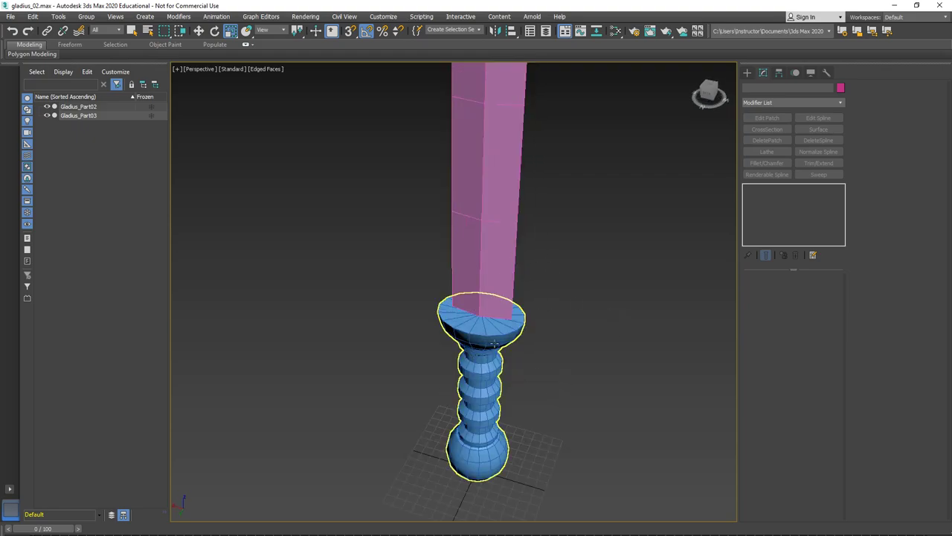
pyautogui.click(499, 329)
pyautogui.scroll(5, 490, 342)
pyautogui.keyDown('alt'); pyautogui.moveTo(490, 342); pyautogui.dragTo(513, 373, button='middle'); pyautogui.keyUp('alt')
pyautogui.scroll(-5, 471, 245)
pyautogui.click(509, 283)
pyautogui.click(509, 282)
pyautogui.keyDown('alt'); pyautogui.moveTo(509, 282); pyautogui.dragTo(513, 264, button='middle'); pyautogui.keyUp('alt')
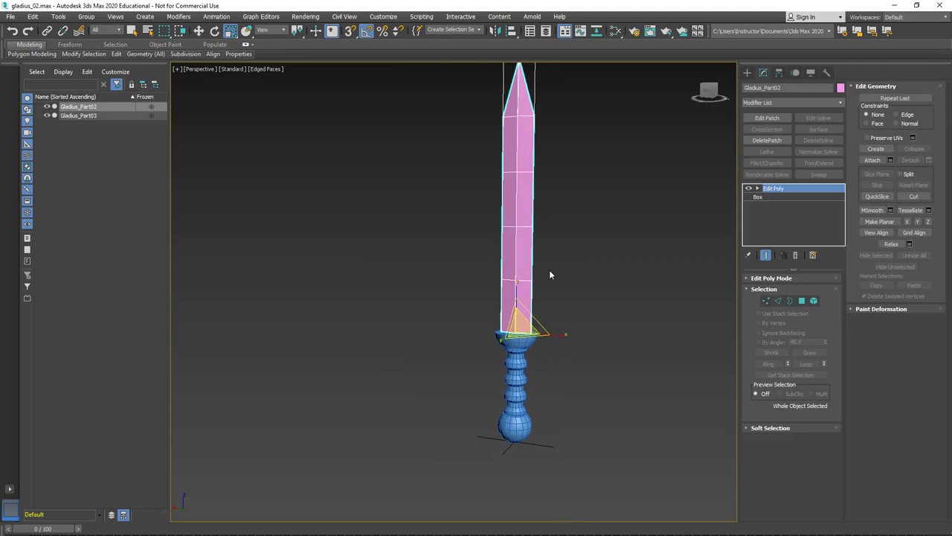
pyautogui.press('w')
pyautogui.moveTo(515, 268); pyautogui.dragTo(516, 209)
# Select the handle object and delete the centre vertex of the guard's flat top to open it.
pyautogui.scroll(4, 524, 258)
pyautogui.keyDown('alt'); pyautogui.moveTo(524, 258); pyautogui.dragTo(534, 355, button='middle'); pyautogui.keyUp('alt')
pyautogui.scroll(4, 533, 353)
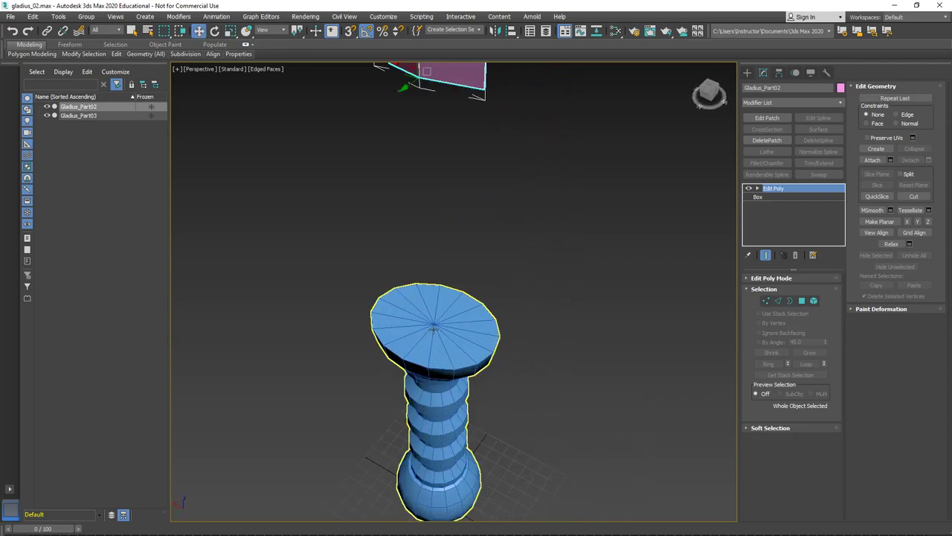
pyautogui.click(434, 328)
pyautogui.keyDown('alt'); pyautogui.moveTo(434, 328); pyautogui.dragTo(538, 351, button='middle'); pyautogui.keyUp('alt')
pyautogui.scroll(4, 538, 351)
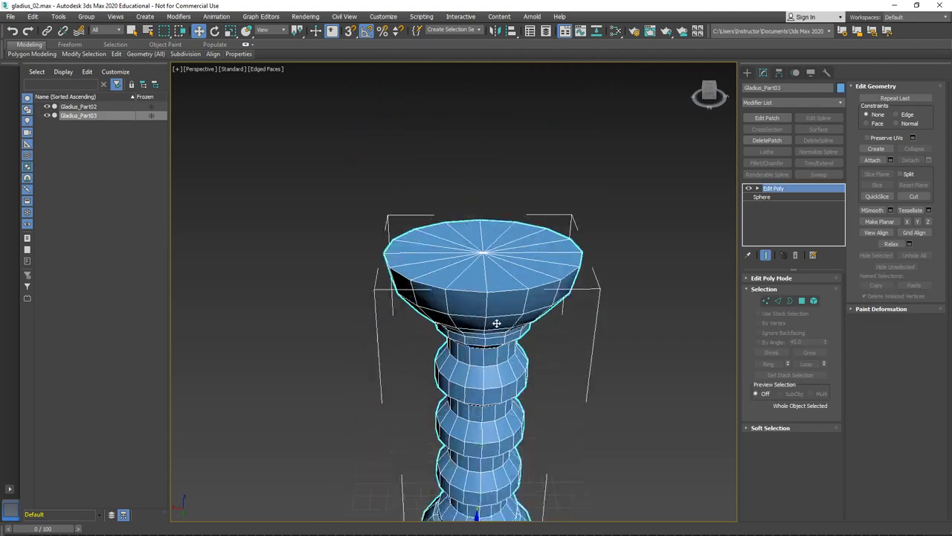
pyautogui.press('1')
pyautogui.click(513, 287)
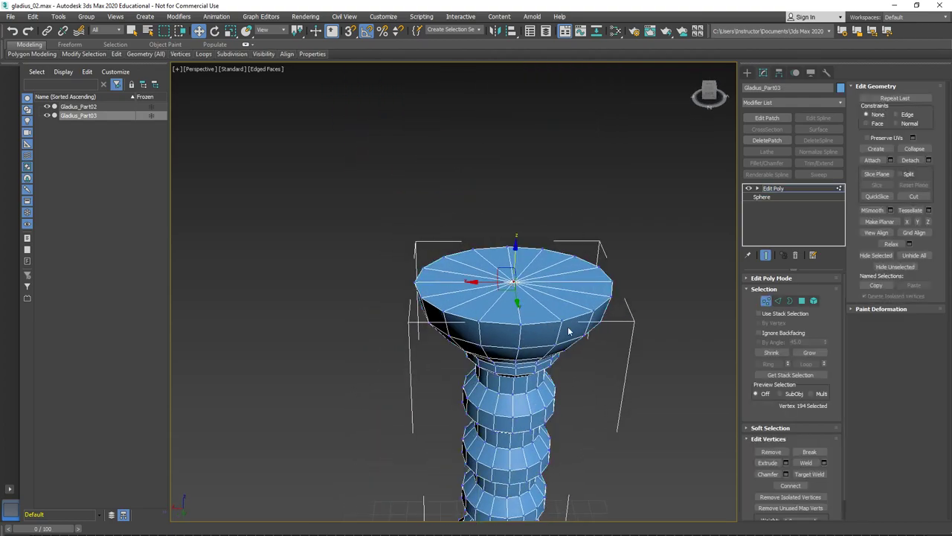
pyautogui.press('Delete')
# Select the guard's open top border and extend it inward by scaling a copy of the edges into a narrow oval rim.
pyautogui.press('3')
pyautogui.hotkey('ctrl', 'a')
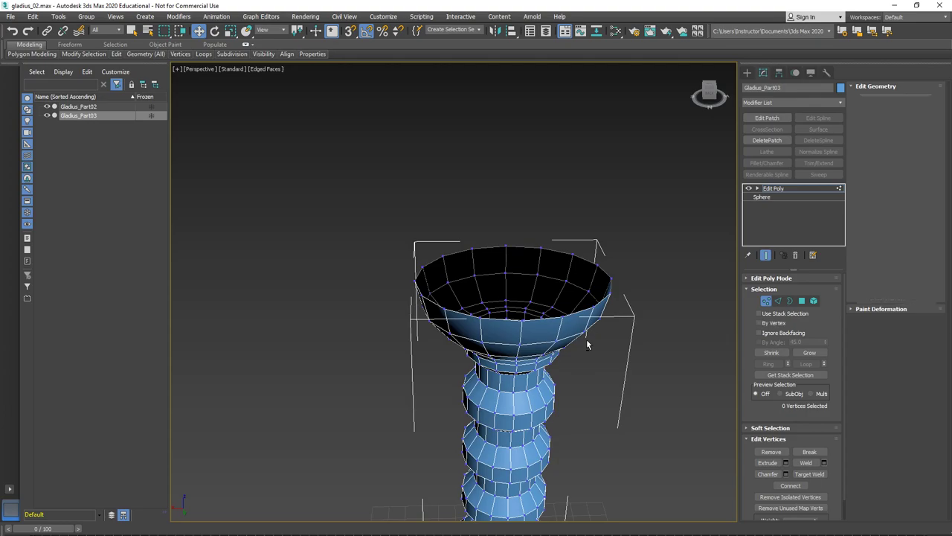
pyautogui.click(553, 318)
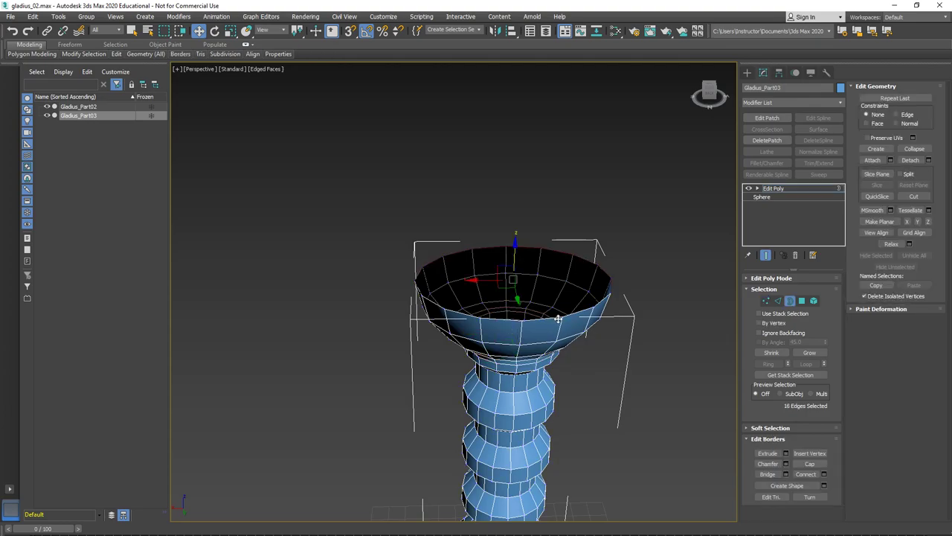
pyautogui.moveTo(558, 318)
pyautogui.keyDown('alt'); pyautogui.mouseDown(button='middle')
pyautogui.moveTo(601, 270)
pyautogui.moveTo(632, 317)
pyautogui.moveTo(599, 310)
pyautogui.moveTo(686, 317)
pyautogui.moveTo(682, 302)
pyautogui.moveTo(618, 276)
pyautogui.moveTo(563, 313)
pyautogui.moveTo(447, 292)
pyautogui.moveTo(488, 296)
pyautogui.moveTo(514, 314)
pyautogui.mouseUp(button='middle'); pyautogui.keyUp('alt')
pyautogui.press('F3')
pyautogui.press('F3')
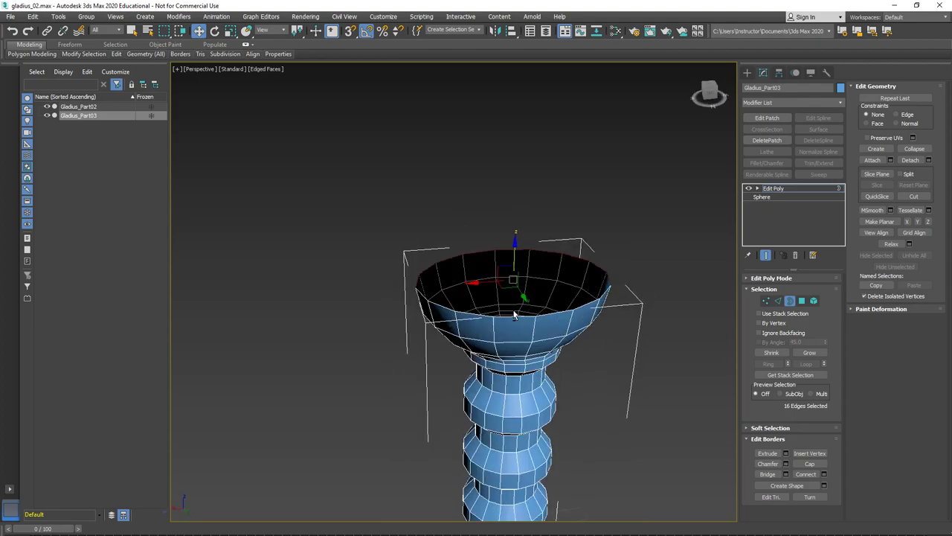
pyautogui.press('r')
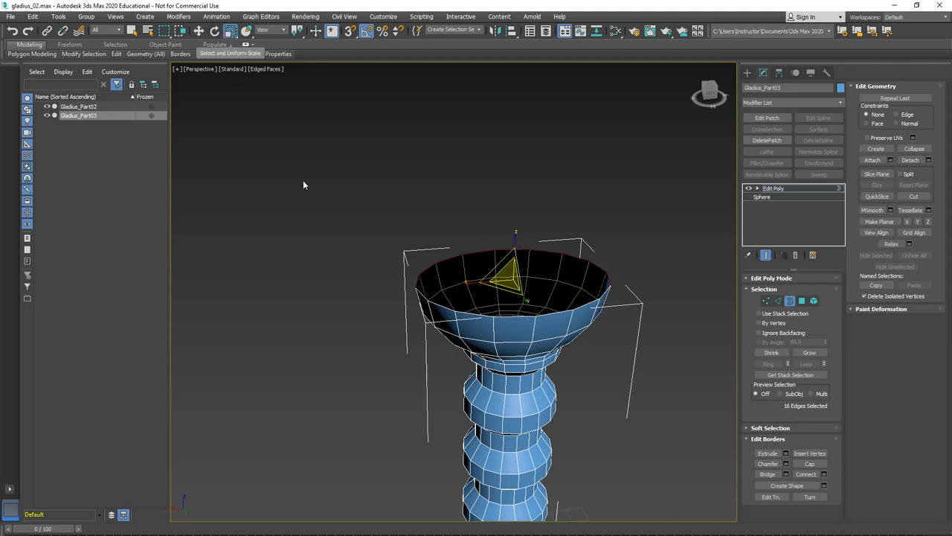
pyautogui.moveTo(516, 311); pyautogui.dragTo(511, 291)
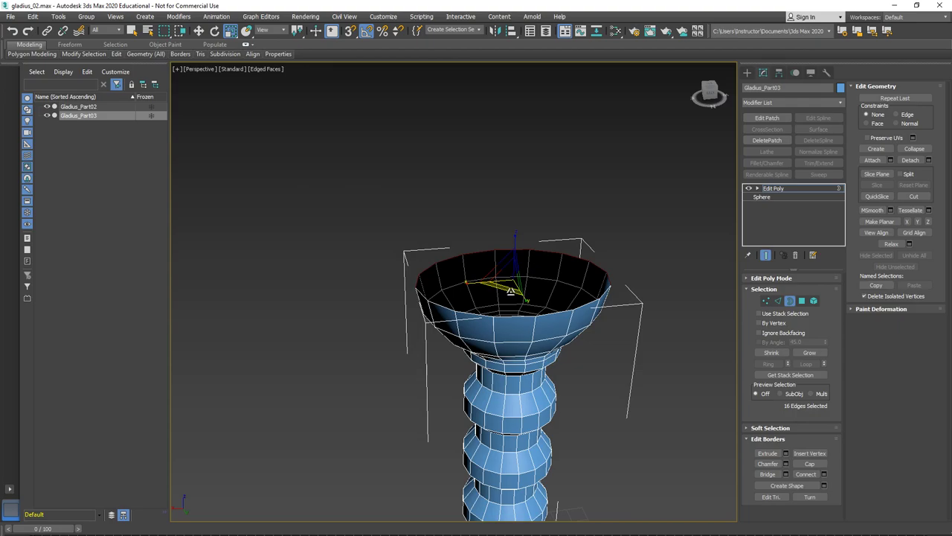
pyautogui.moveTo(511, 292)
pyautogui.mouseDown()
pyautogui.moveTo(524, 275)
pyautogui.moveTo(525, 290)
pyautogui.moveTo(514, 279)
pyautogui.mouseUp()
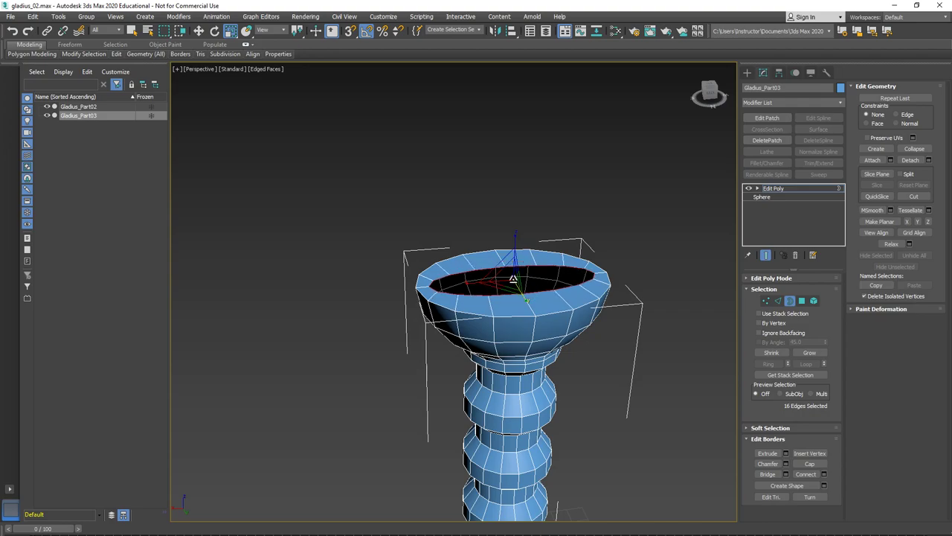
pyautogui.keyDown('alt'); pyautogui.moveTo(513, 279); pyautogui.dragTo(500, 299, button='middle'); pyautogui.keyUp('alt')
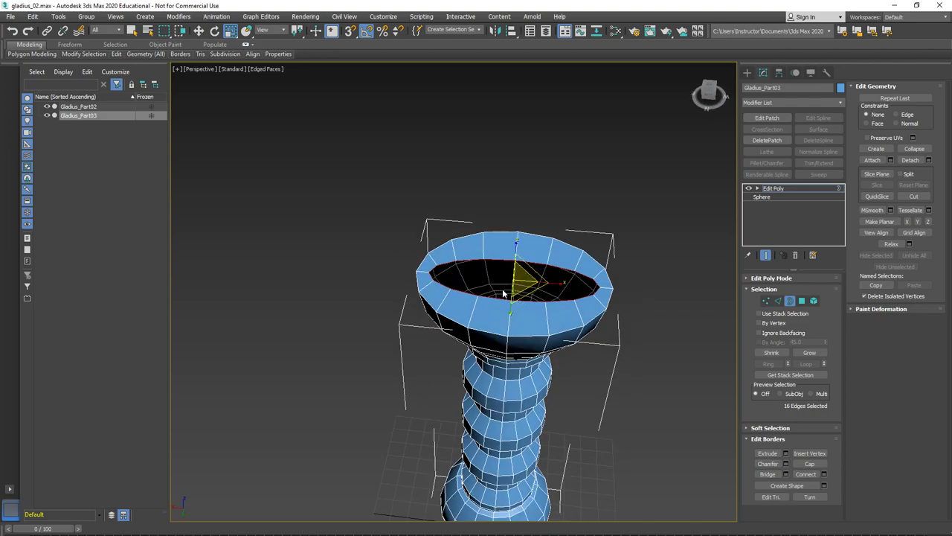
pyautogui.moveTo(523, 292); pyautogui.dragTo(522, 294)
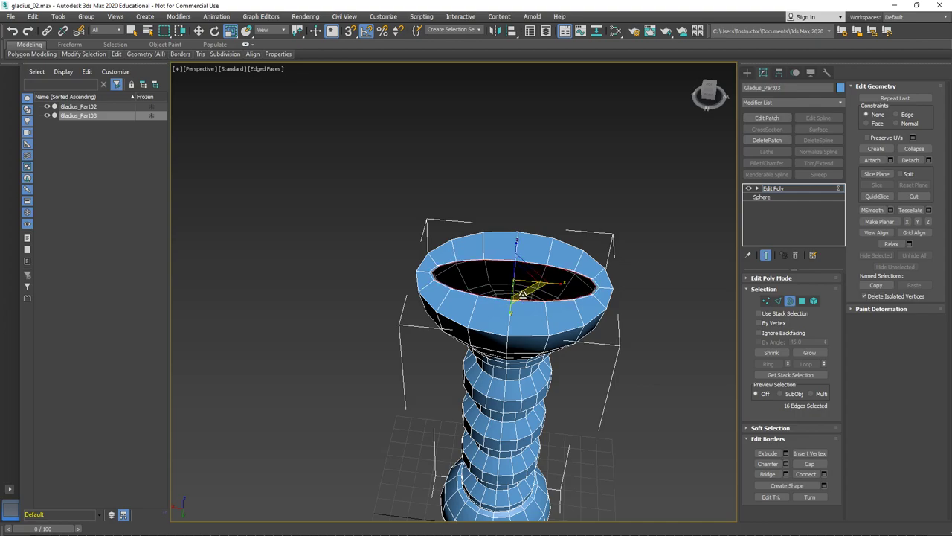
pyautogui.keyDown('alt'); pyautogui.moveTo(528, 294); pyautogui.dragTo(453, 265, button='middle'); pyautogui.keyUp('alt')
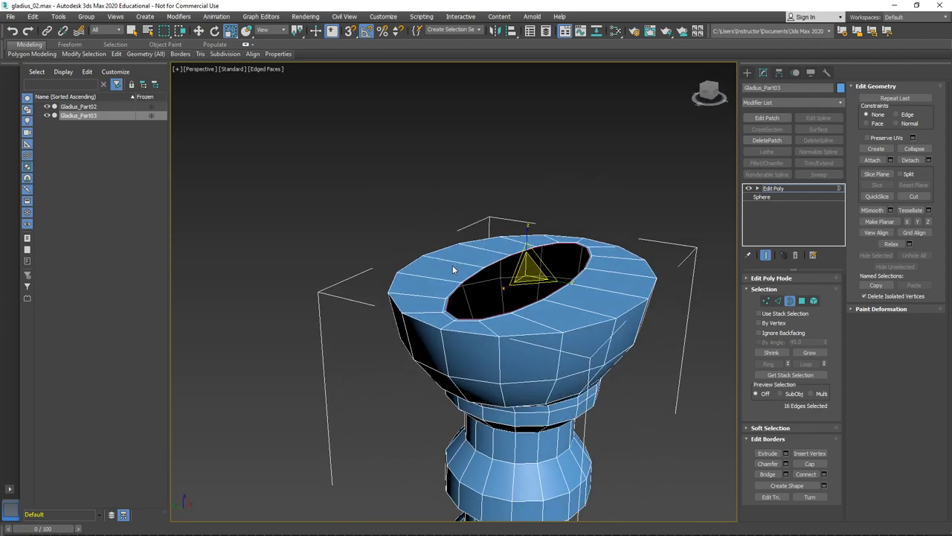
# In the Top view, extend the border inward again, scaling it along Y and X to closely surround the blade's outline.
pyautogui.hotkey('alt', 'w')
pyautogui.hotkey('alt', 'w')
pyautogui.scroll(6, 404, 213)
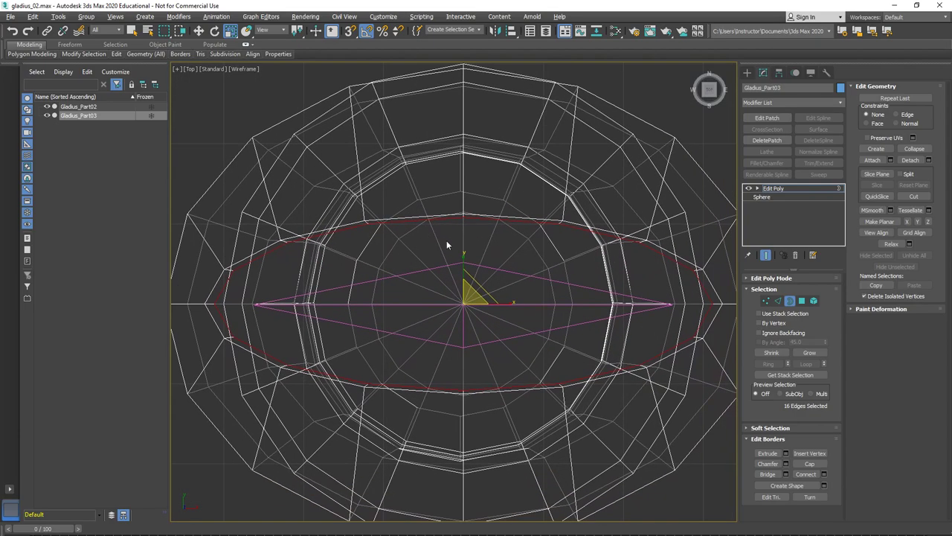
pyautogui.moveTo(462, 257); pyautogui.dragTo(456, 284)
pyautogui.moveTo(503, 304); pyautogui.dragTo(496, 304)
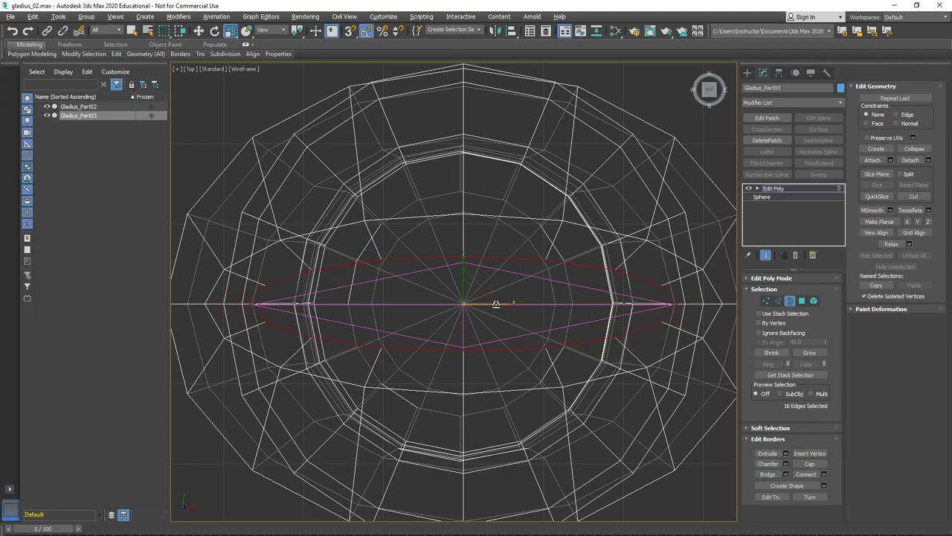
pyautogui.hotkey('alt', 'w')
pyautogui.middleClick(614, 387)
pyautogui.hotkey('alt', 'w')
# Raise the guard's inner border slightly along Z to form a sloped collar in the perspective view.
pyautogui.keyDown('alt'); pyautogui.moveTo(612, 385); pyautogui.dragTo(505, 317, button='middle'); pyautogui.keyUp('alt')
pyautogui.scroll(-5, 505, 315)
pyautogui.moveTo(500, 281); pyautogui.dragTo(492, 321, button='middle')
pyautogui.scroll(3, 507, 316)
pyautogui.press('w')
pyautogui.moveTo(492, 306); pyautogui.dragTo(492, 288)
pyautogui.scroll(4, 478, 315)
pyautogui.moveTo(498, 306)
pyautogui.keyDown('alt'); pyautogui.mouseDown(button='middle')
pyautogui.moveTo(478, 315)
pyautogui.moveTo(495, 319)
pyautogui.mouseUp(button='middle'); pyautogui.keyUp('alt')
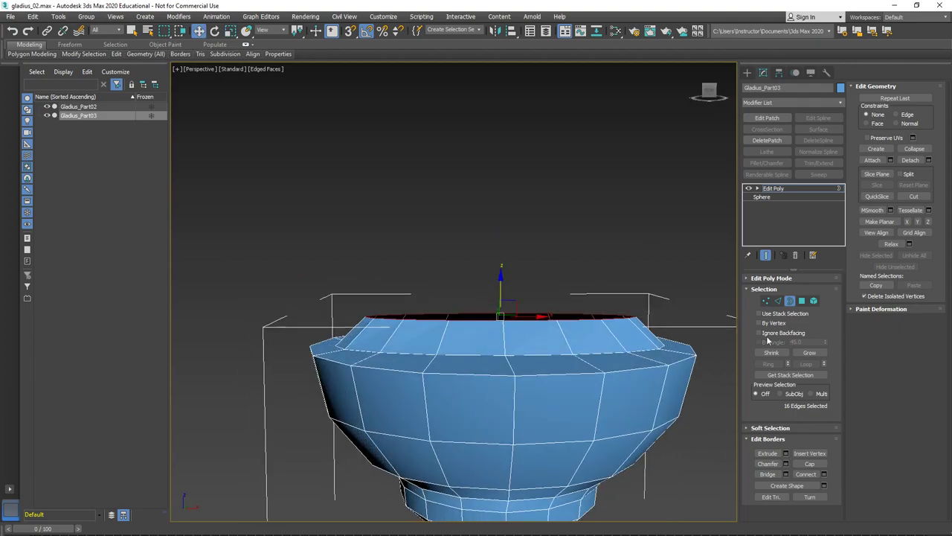
# Examine the guard's opening and its inner border against the underside of the blade.
pyautogui.scroll(-6, 514, 372)
pyautogui.keyDown('alt'); pyautogui.moveTo(514, 350); pyautogui.dragTo(476, 245, button='middle'); pyautogui.keyUp('alt')
pyautogui.moveTo(476, 246)
pyautogui.mouseDown(button='middle')
pyautogui.moveTo(463, 283)
pyautogui.moveTo(466, 249)
pyautogui.mouseUp(button='middle')
pyautogui.scroll(4, 487, 325)
pyautogui.keyDown('alt'); pyautogui.moveTo(466, 249); pyautogui.dragTo(466, 280, button='middle'); pyautogui.keyUp('alt')
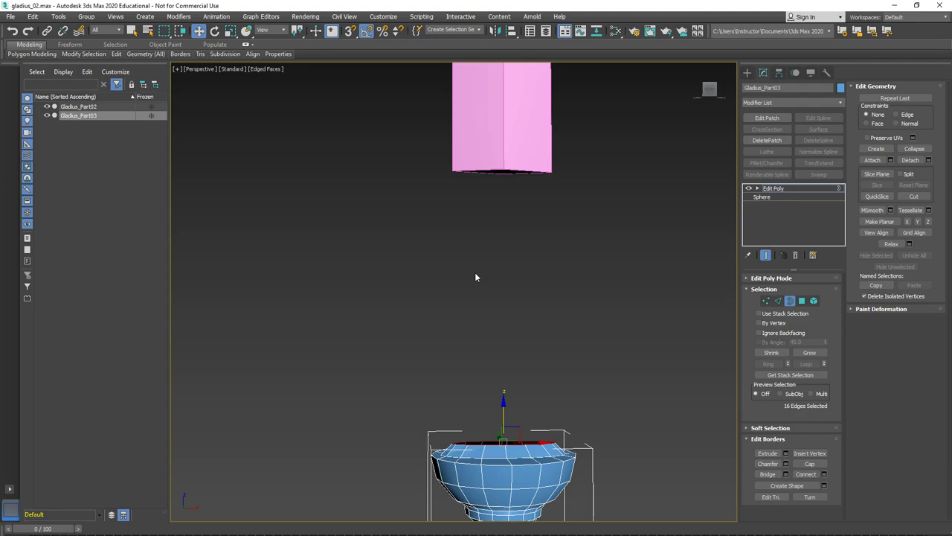
pyautogui.moveTo(582, 388); pyautogui.dragTo(497, 232, button='middle')
pyautogui.scroll(-3, 497, 232)
pyautogui.moveTo(497, 232); pyautogui.dragTo(546, 330, button='middle')
pyautogui.scroll(-3, 542, 332)
pyautogui.scroll(-3, 529, 381)
pyautogui.scroll(5, 529, 381)
pyautogui.keyDown('alt'); pyautogui.moveTo(531, 382); pyautogui.dragTo(537, 432, button='middle'); pyautogui.keyUp('alt')
pyautogui.scroll(3, 537, 432)
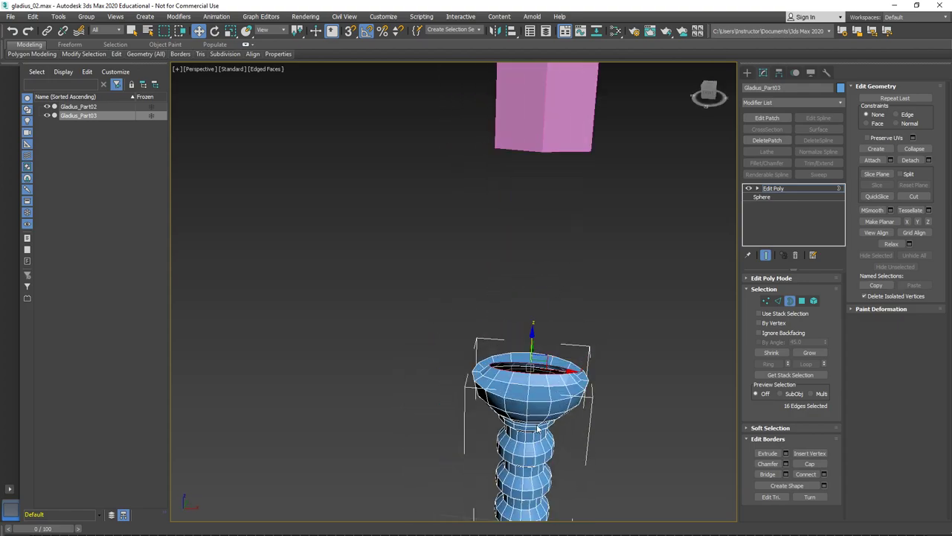
pyautogui.scroll(2, 538, 431)
pyautogui.scroll(5, 532, 350)
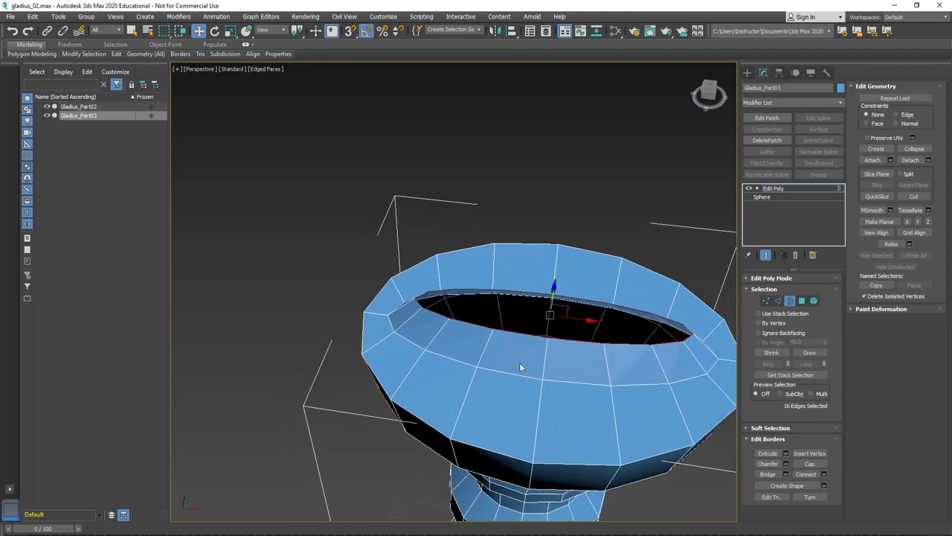
pyautogui.keyDown('alt'); pyautogui.moveTo(521, 365); pyautogui.dragTo(511, 385, button='middle'); pyautogui.keyUp('alt')
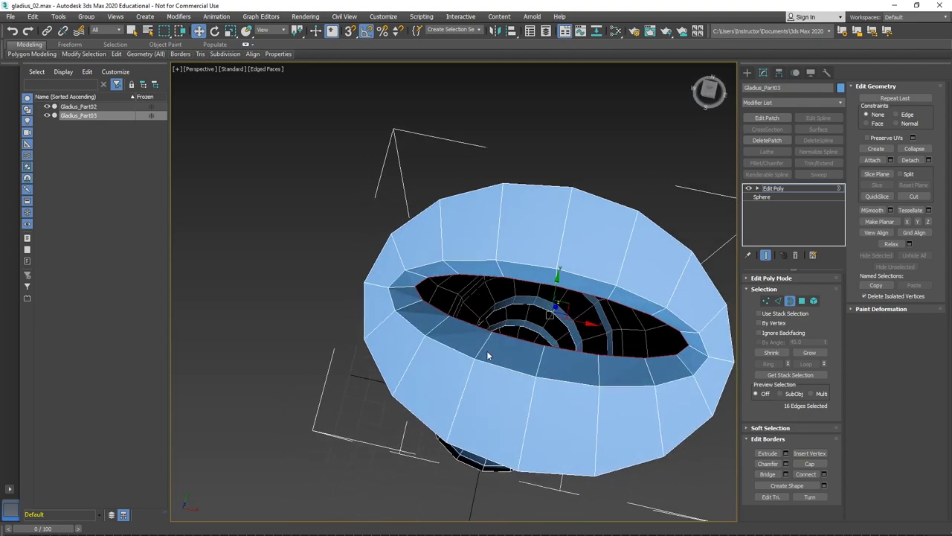
# Try collapsing one edge of the guard's inner rim and the matching edge on the opposite side.
pyautogui.press('2')
pyautogui.click(482, 276)
pyautogui.keyDown('alt'); pyautogui.moveTo(482, 276); pyautogui.dragTo(495, 309, button='middle'); pyautogui.keyUp('alt')
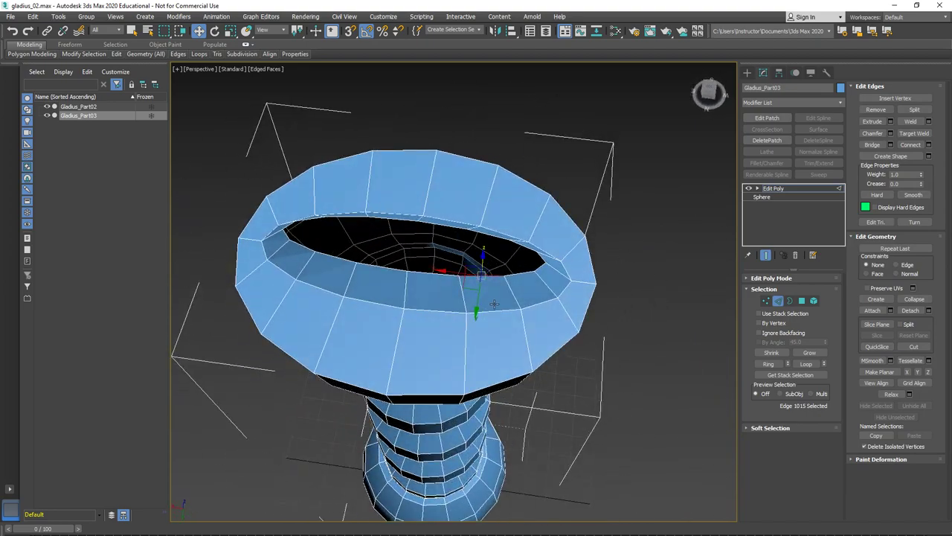
pyautogui.rightClick(490, 295)
pyautogui.click(469, 192)
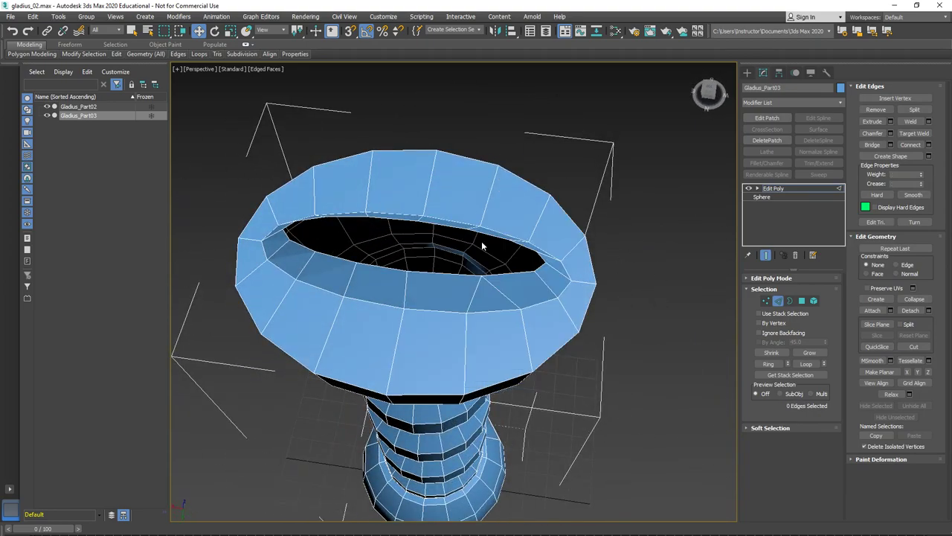
pyautogui.rightClick(485, 210)
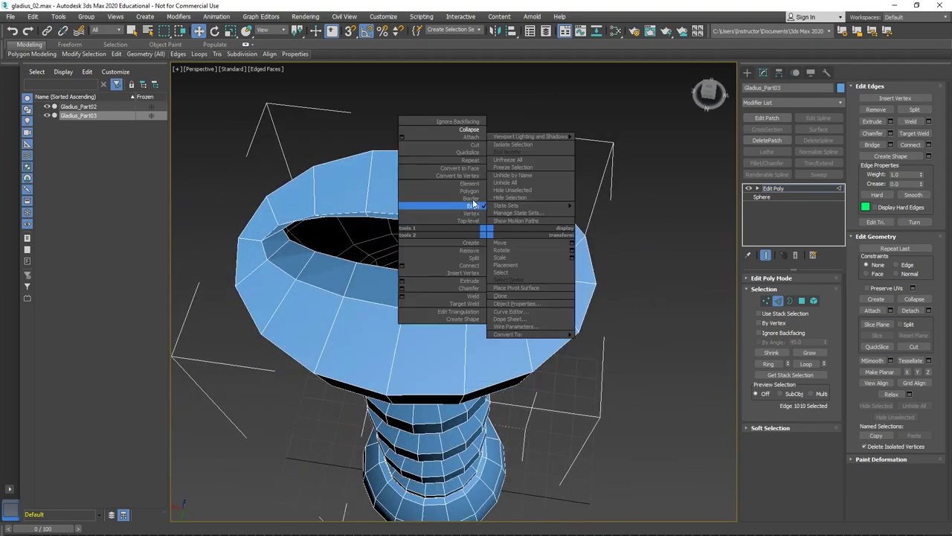
pyautogui.click(462, 131)
pyautogui.keyDown('alt'); pyautogui.moveTo(562, 303); pyautogui.dragTo(560, 256, button='middle'); pyautogui.keyUp('alt')
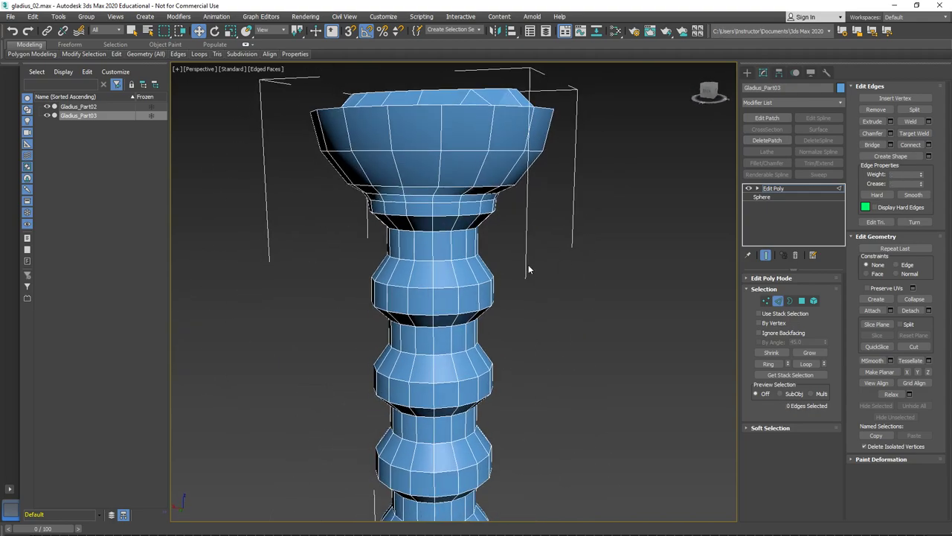
# Check the guard's collar in the four-view layout and undo the edge collapses.
pyautogui.hotkey('alt', 'w')
pyautogui.click(371, 379)
pyautogui.hotkey('alt', 'w')
pyautogui.hotkey('alt', 'w')
pyautogui.click(462, 311)
pyautogui.moveTo(385, 396); pyautogui.dragTo(398, 503, button='middle')
pyautogui.scroll(5, 349, 378)
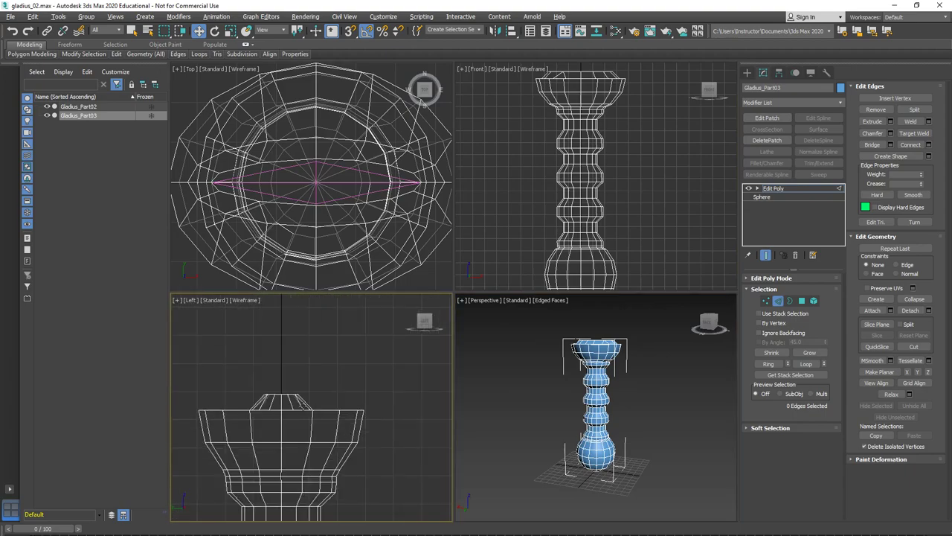
pyautogui.moveTo(305, 406); pyautogui.dragTo(373, 434, button='middle')
pyautogui.scroll(8, 559, 148)
pyautogui.hotkey('ctrl', 'z')
pyautogui.hotkey('ctrl', 'z')
pyautogui.hotkey('ctrl', 'z')
# Select eight edges on both halves of the guard's raised inner rim in the Front view and collapse them.
pyautogui.moveTo(557, 194); pyautogui.dragTo(559, 198)
pyautogui.moveTo(696, 180); pyautogui.dragTo(638, 183, button='middle')
pyautogui.keyDown('ctrl'); pyautogui.moveTo(646, 178); pyautogui.dragTo(684, 192); pyautogui.keyUp('ctrl')
pyautogui.moveTo(476, 185); pyautogui.dragTo(549, 191, button='middle')
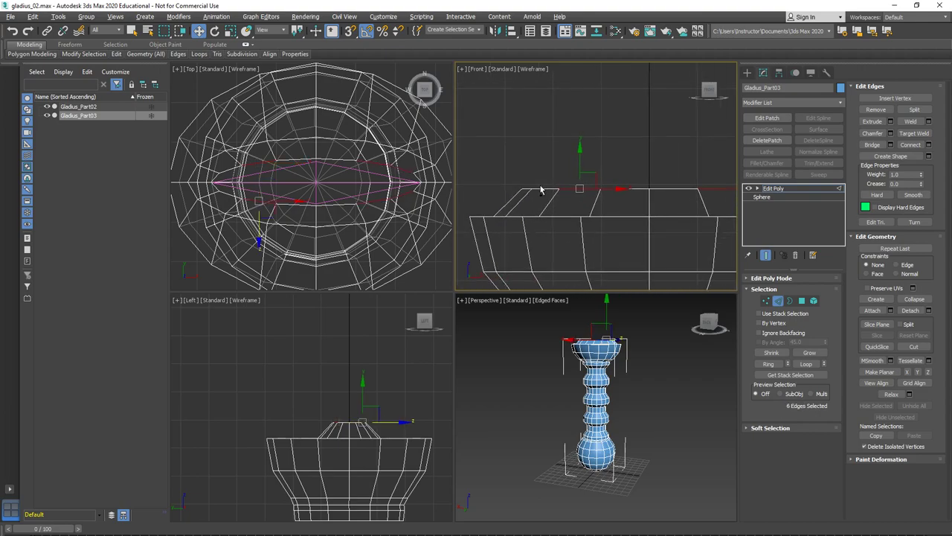
pyautogui.keyDown('ctrl'); pyautogui.moveTo(549, 183); pyautogui.dragTo(543, 195); pyautogui.keyUp('ctrl')
pyautogui.keyDown('alt'); pyautogui.moveTo(580, 304); pyautogui.dragTo(566, 390, button='middle'); pyautogui.keyUp('alt')
pyautogui.hotkey('alt', 'w')
pyautogui.scroll(5, 561, 379)
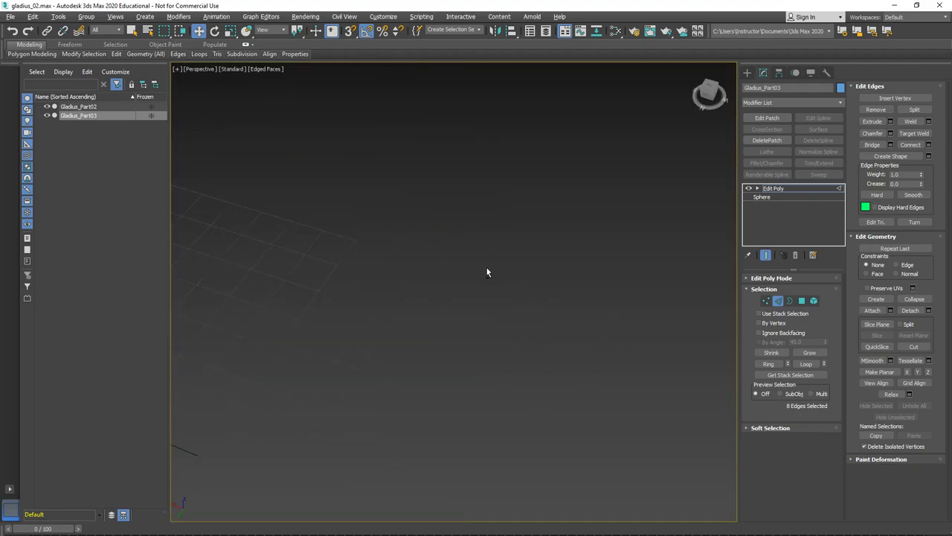
pyautogui.press('z')
pyautogui.keyDown('alt'); pyautogui.moveTo(442, 297); pyautogui.dragTo(579, 281, button='middle'); pyautogui.keyUp('alt')
pyautogui.hotkey('alt', 'w')
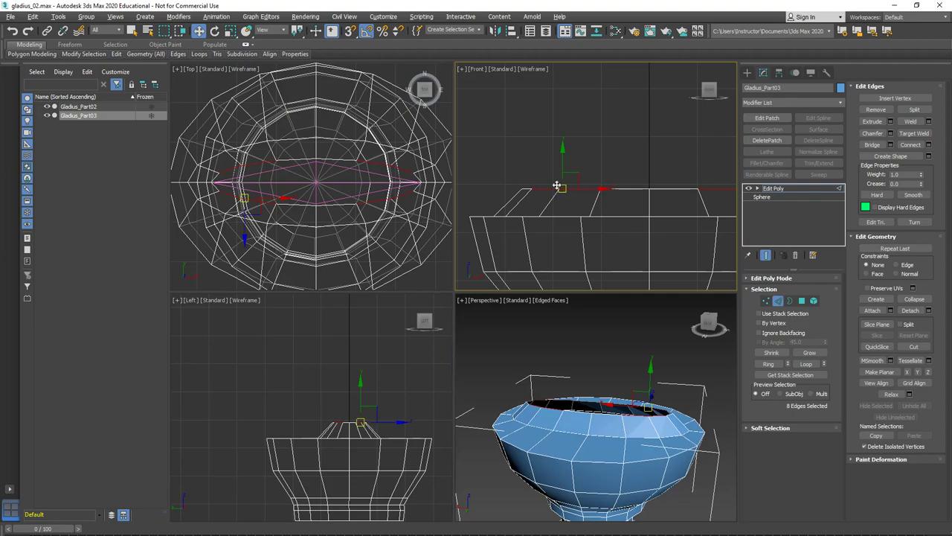
pyautogui.hotkey('alt', 'w')
pyautogui.scroll(-3, 498, 223)
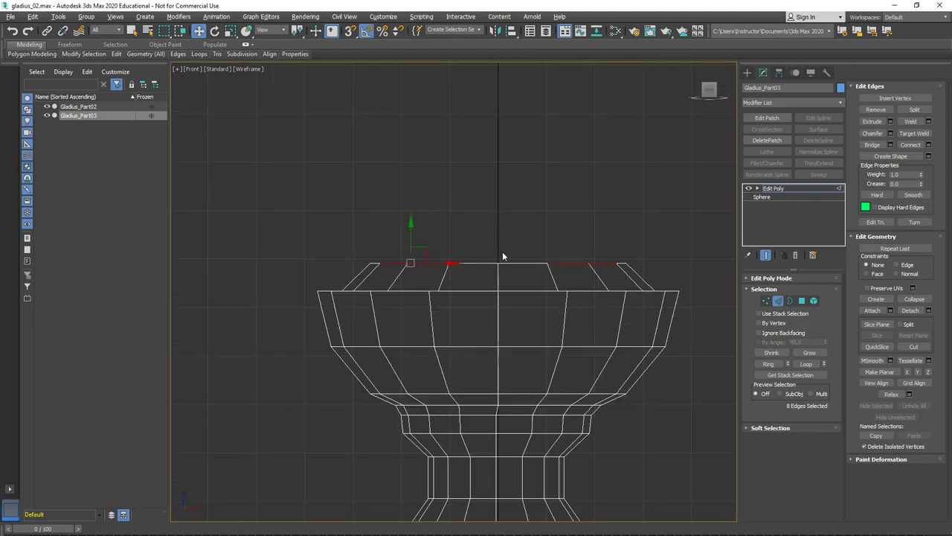
pyautogui.rightClick(507, 253)
pyautogui.click(488, 154)
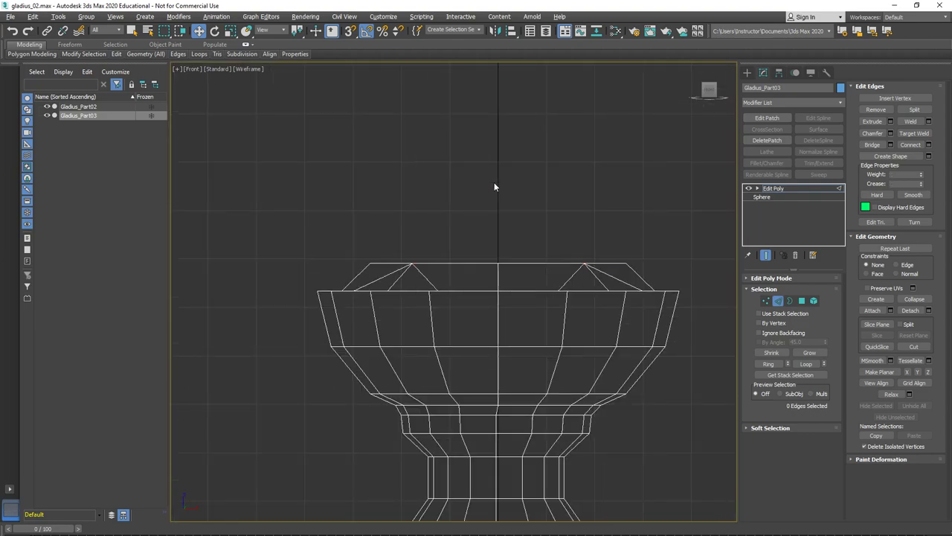
# Select the border of the guard's opening and examine its edges near both tips in the Perspective view.
pyautogui.hotkey('alt', 'w')
pyautogui.keyDown('alt'); pyautogui.moveTo(524, 360); pyautogui.dragTo(541, 373, button='middle'); pyautogui.keyUp('alt')
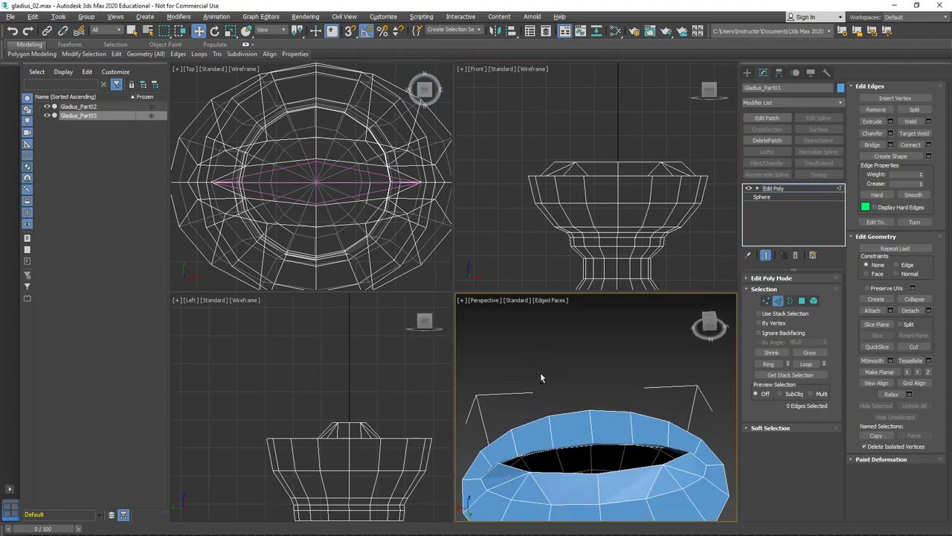
pyautogui.click(610, 470)
pyautogui.click(791, 301)
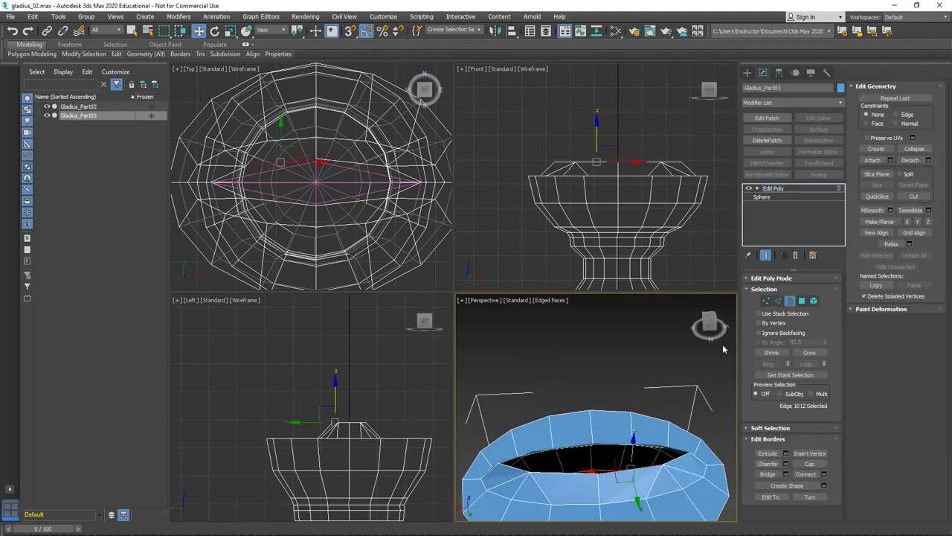
pyautogui.click(581, 472)
pyautogui.keyDown('alt'); pyautogui.moveTo(580, 471); pyautogui.dragTo(702, 420, button='middle'); pyautogui.keyUp('alt')
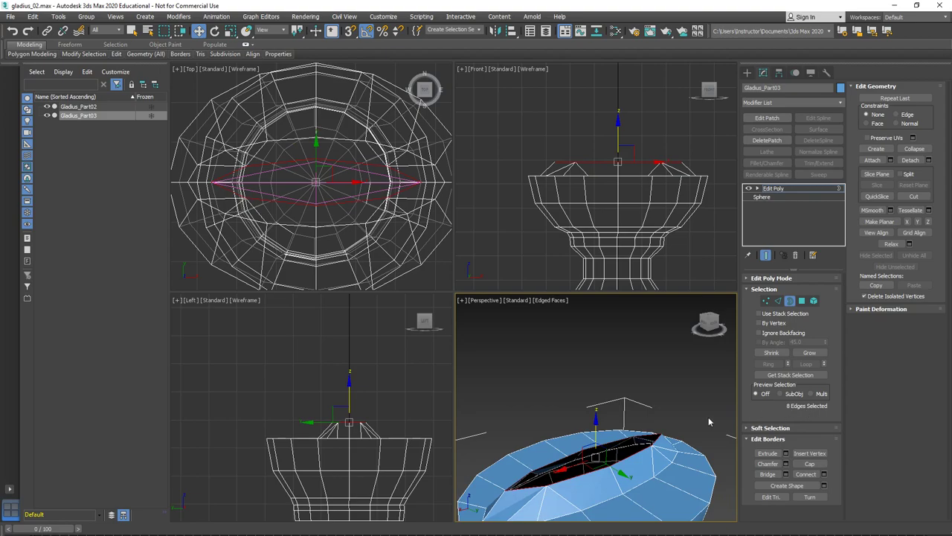
pyautogui.hotkey('alt', 'w')
pyautogui.keyDown('alt'); pyautogui.moveTo(615, 317); pyautogui.dragTo(628, 450, button='middle'); pyautogui.keyUp('alt')
pyautogui.keyDown('alt'); pyautogui.moveTo(609, 388); pyautogui.dragTo(614, 398, button='middle'); pyautogui.keyUp('alt')
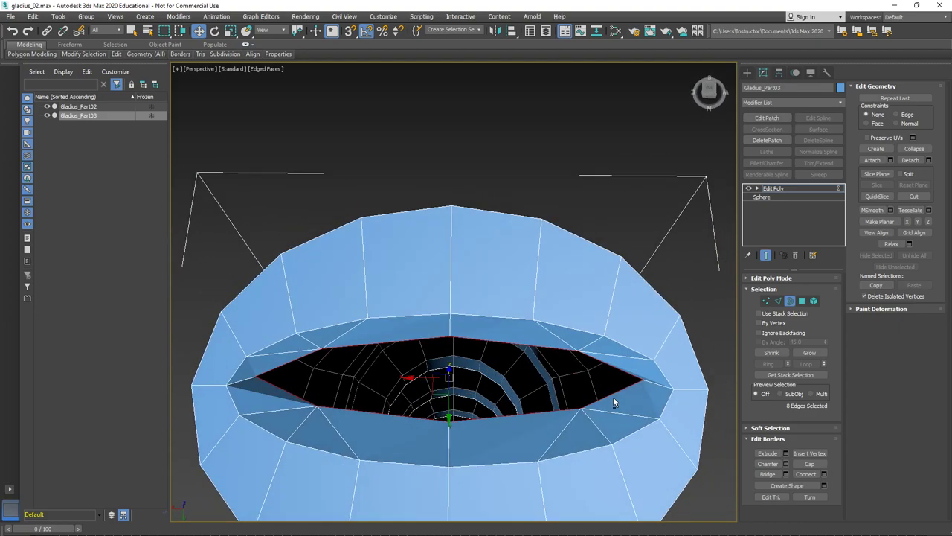
# Try collapsing the short border edge at one tip of the guard's opening, and undo the collapse.
pyautogui.press('2')
pyautogui.click(615, 394)
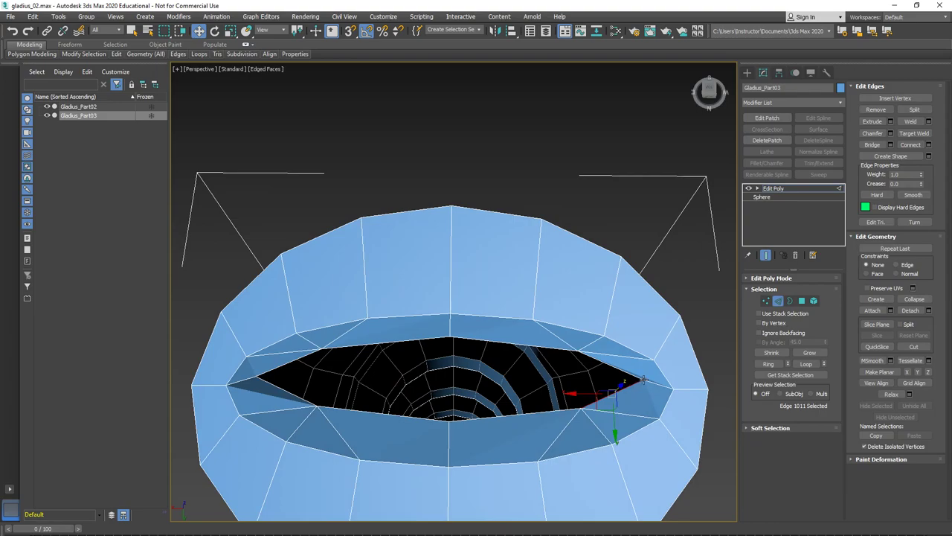
pyautogui.press('1')
pyautogui.click(643, 380)
pyautogui.keyDown('ctrl'); pyautogui.click(581, 408); pyautogui.keyUp('ctrl')
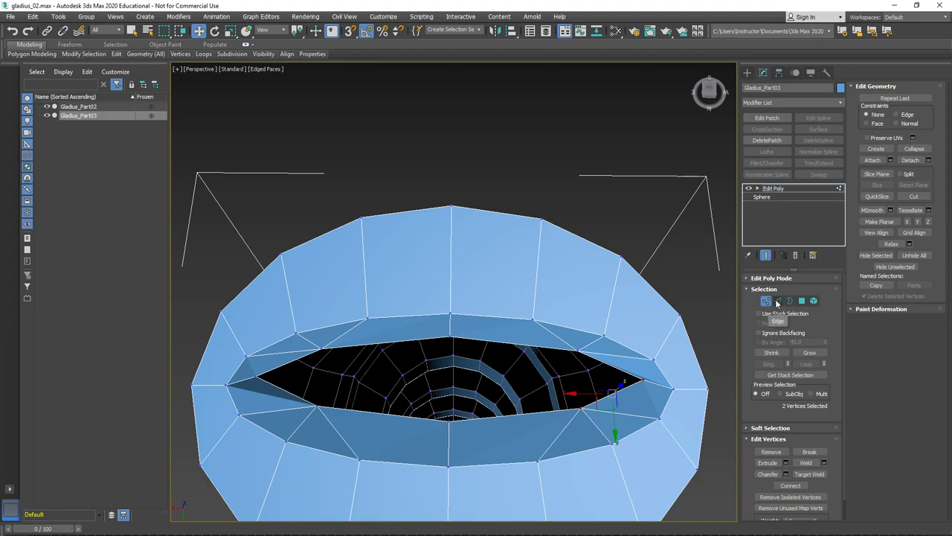
pyautogui.click(779, 300)
pyautogui.rightClick(624, 394)
pyautogui.click(588, 288)
pyautogui.hotkey('alt', 'w')
pyautogui.rightClick(380, 182)
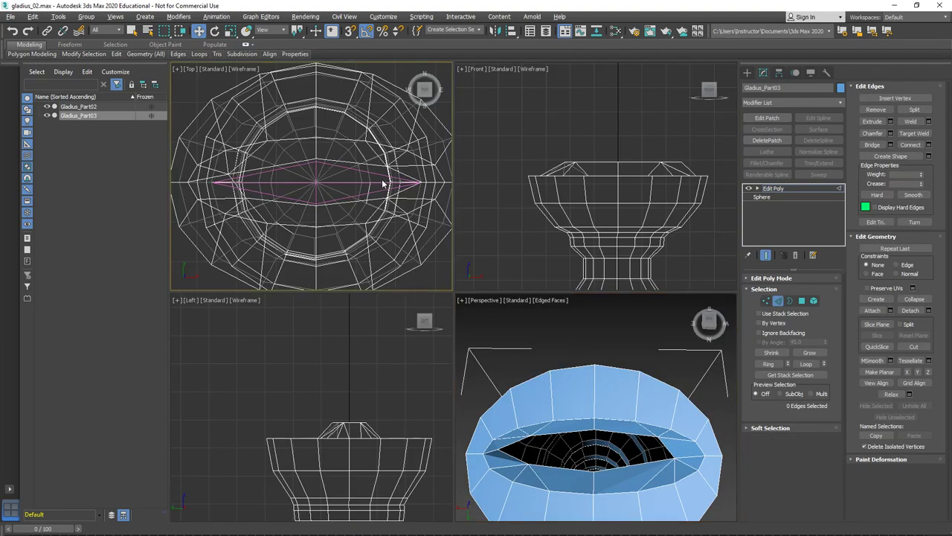
pyautogui.hotkey('ctrl', 'z')
# Try moving the vertex beside one tip of the guard's opening onto the tip vertex.
pyautogui.scroll(5, 208, 177)
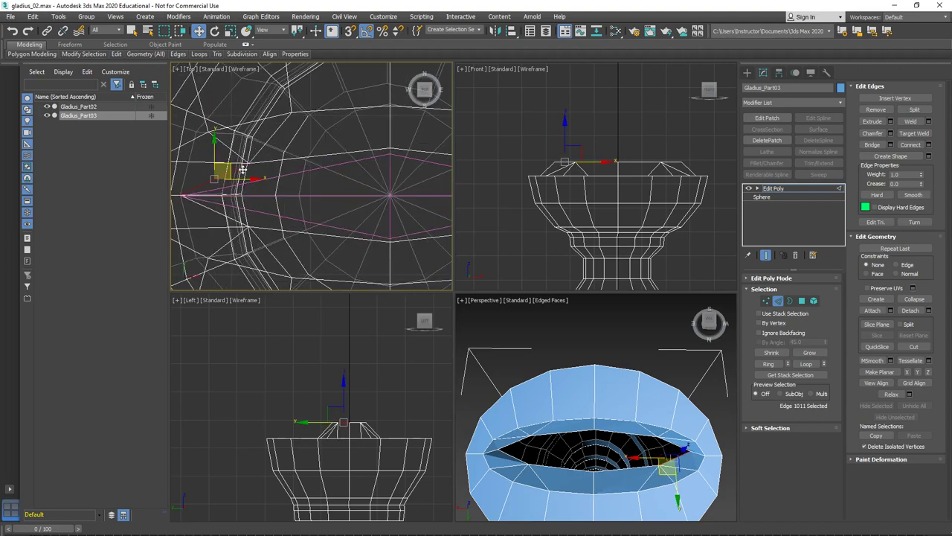
pyautogui.click(339, 183)
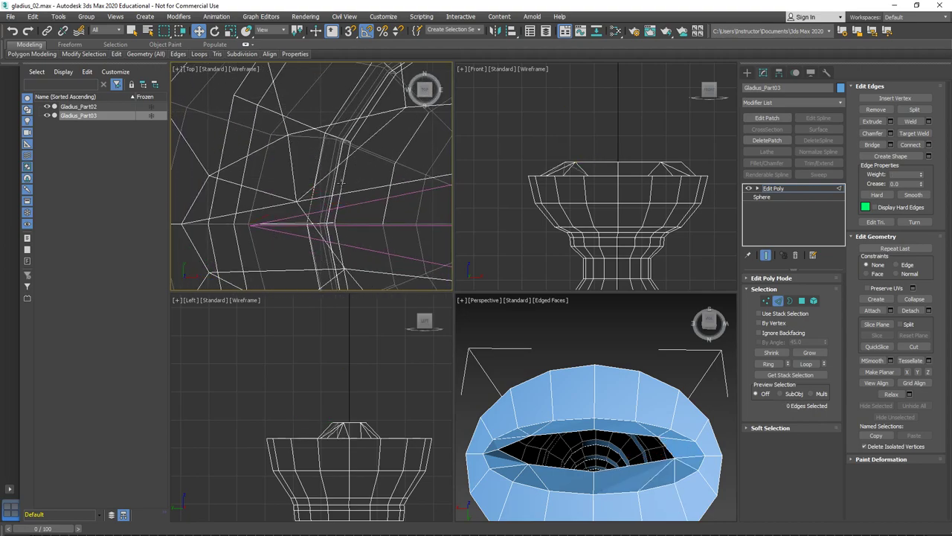
pyautogui.click(310, 207)
pyautogui.hotkey('alt', 'w')
pyautogui.keyDown('alt'); pyautogui.moveTo(644, 420); pyautogui.dragTo(541, 373, button='middle'); pyautogui.keyUp('alt')
pyautogui.press('1')
pyautogui.click(550, 357)
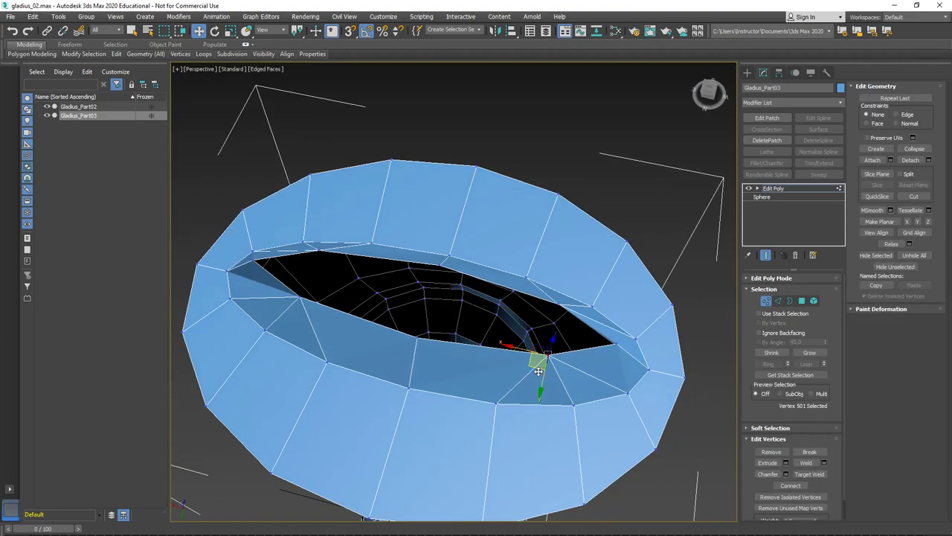
pyautogui.moveTo(535, 368); pyautogui.dragTo(597, 364)
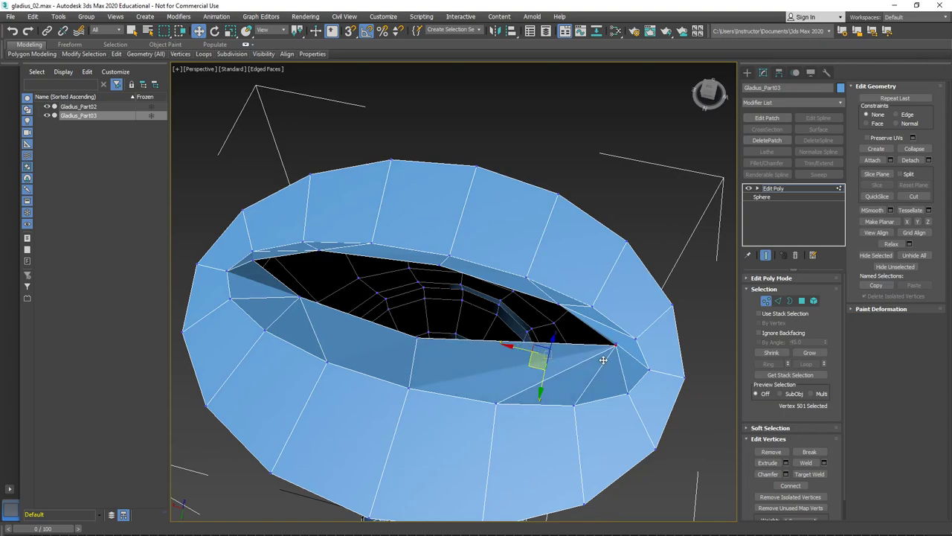
pyautogui.rightClick(608, 360)
# Target-weld the intermediate border vertices beside both ends of the guard's opening to the tip vertices, leaving a four-sided diamond.
pyautogui.click(616, 342)
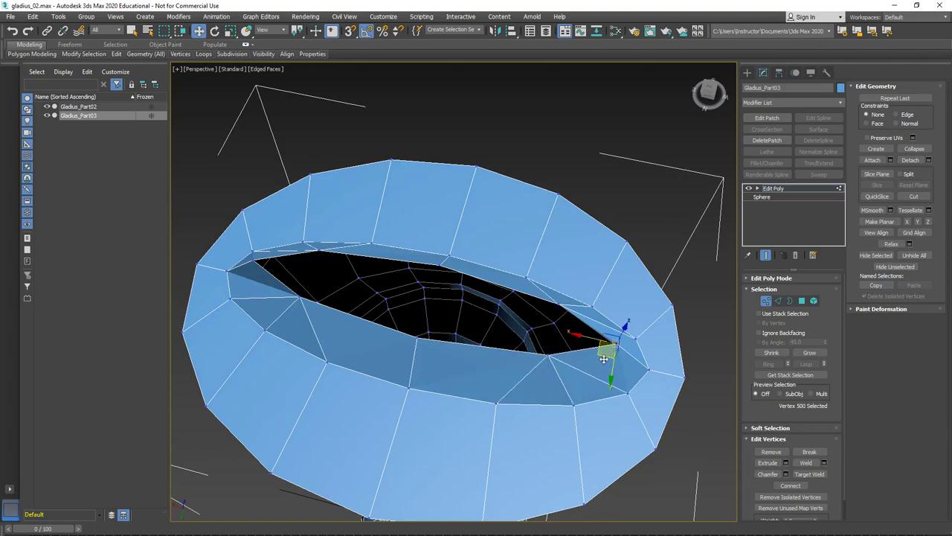
pyautogui.click(549, 354)
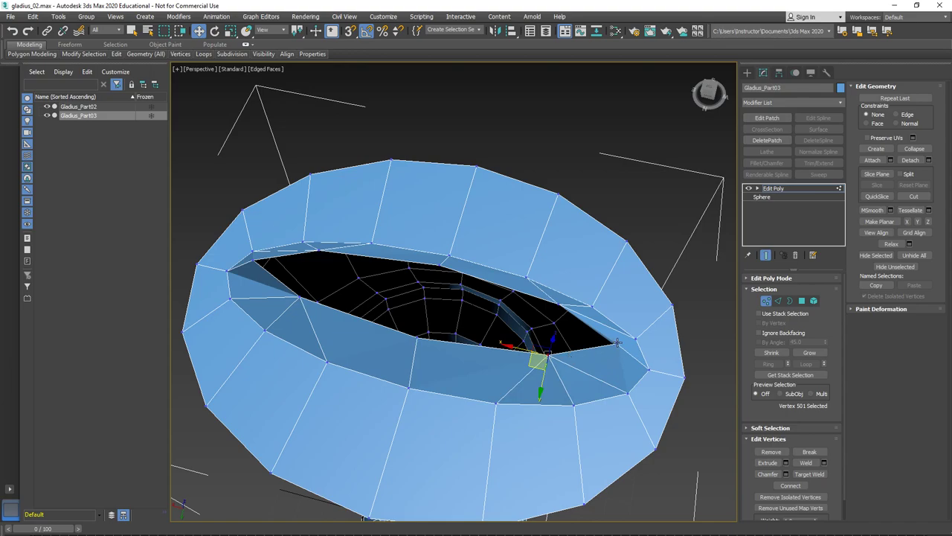
pyautogui.rightClick(577, 363)
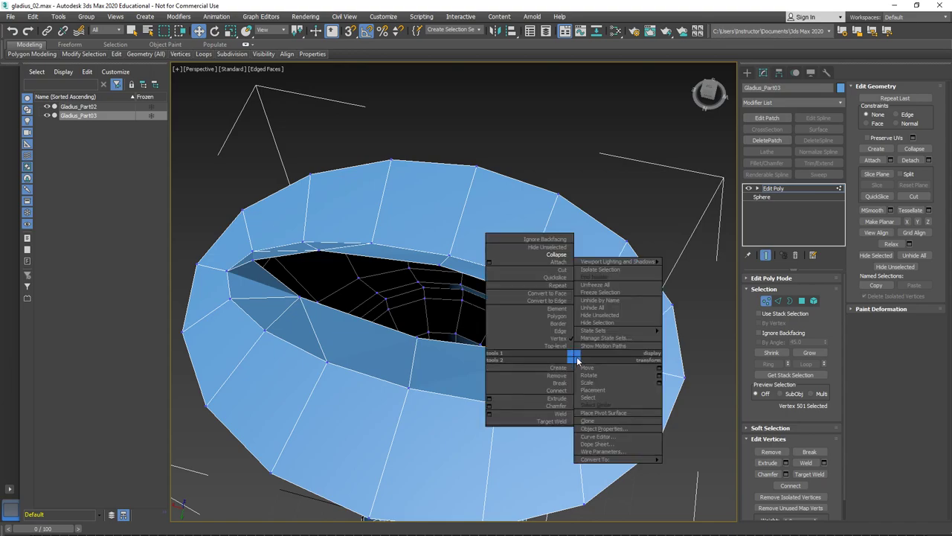
pyautogui.click(554, 422)
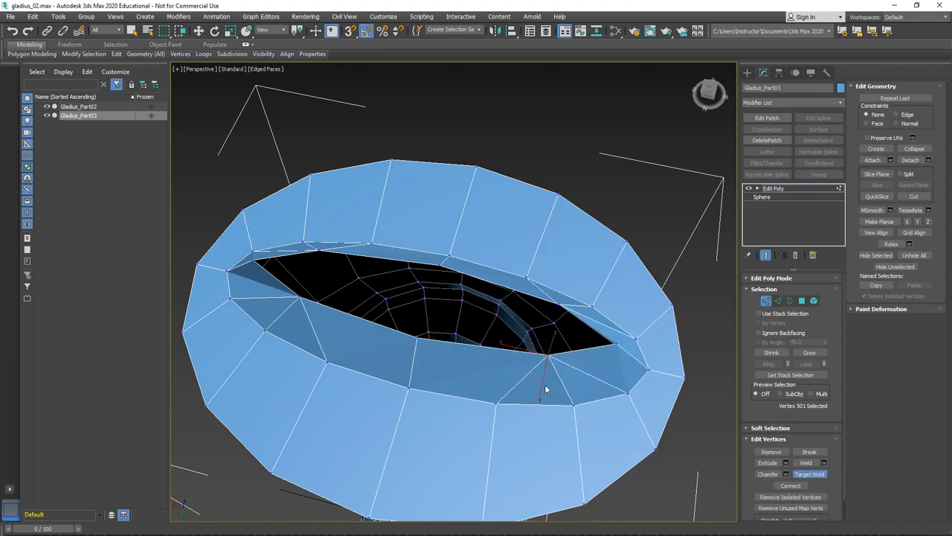
pyautogui.click(615, 345)
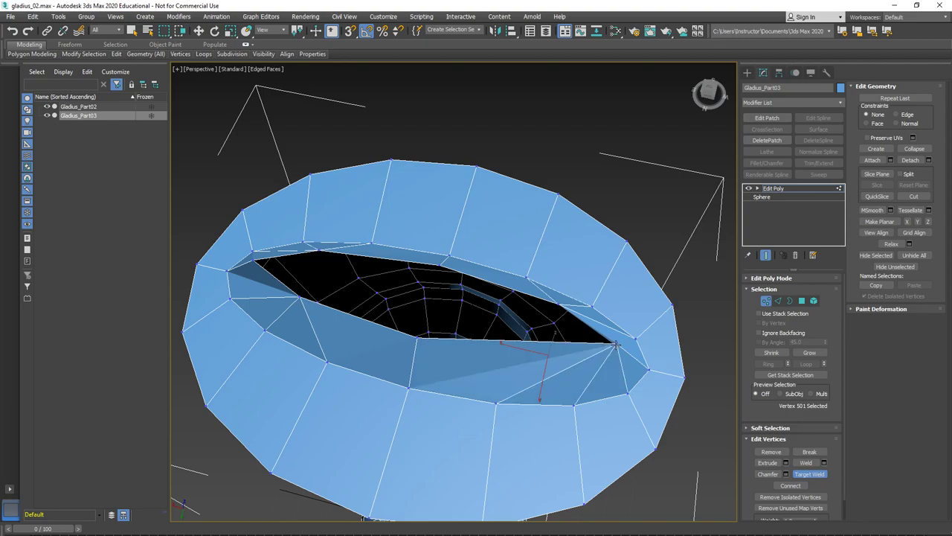
pyautogui.keyDown('alt'); pyautogui.moveTo(569, 331); pyautogui.dragTo(548, 391, button='middle'); pyautogui.keyUp('alt')
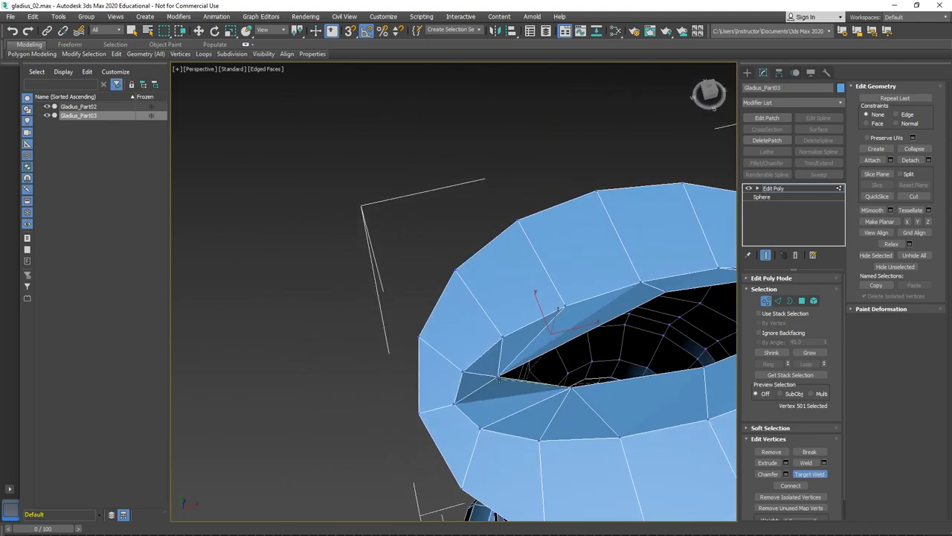
pyautogui.keyDown('alt'); pyautogui.moveTo(614, 395); pyautogui.dragTo(572, 399, button='middle'); pyautogui.keyUp('alt')
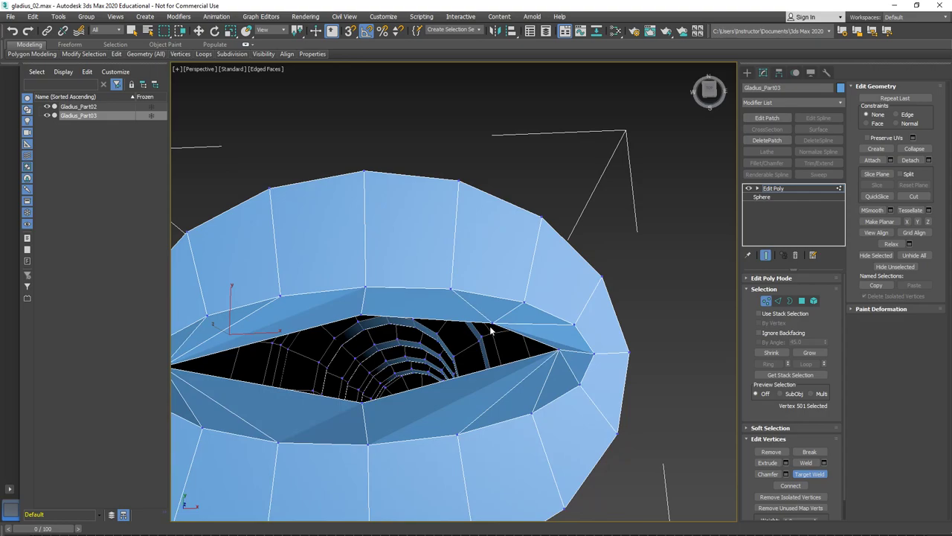
pyautogui.scroll(-2, 580, 394)
pyautogui.keyDown('alt'); pyautogui.moveTo(586, 406); pyautogui.dragTo(602, 335, button='middle'); pyautogui.keyUp('alt')
pyautogui.press('w')
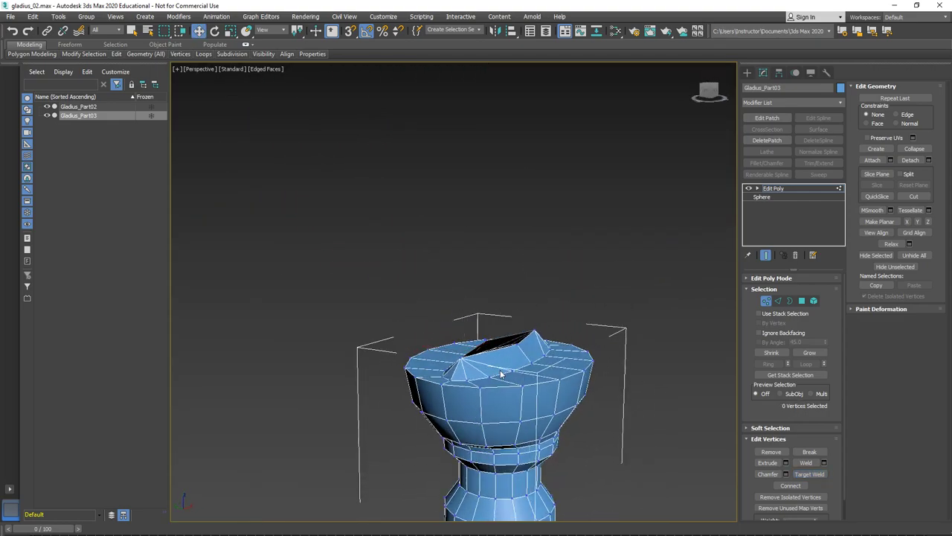
# Select the border of the guard's diamond opening and lower it vertically to about the level of the guard's top face.
pyautogui.scroll(3, 502, 372)
pyautogui.keyDown('alt'); pyautogui.moveTo(505, 366); pyautogui.dragTo(541, 360, button='middle'); pyautogui.keyUp('alt')
pyautogui.press('1')
pyautogui.moveTo(441, 285); pyautogui.dragTo(517, 315)
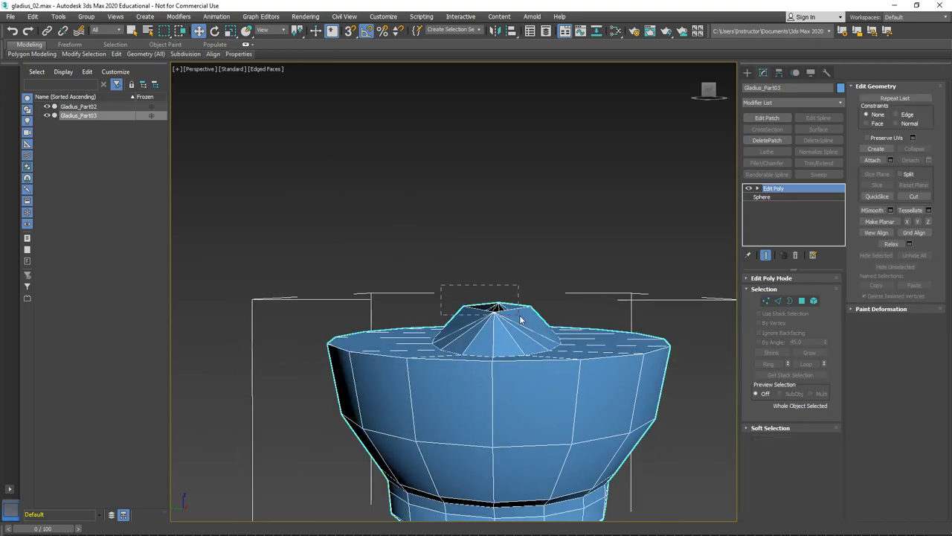
pyautogui.press('2')
pyautogui.click(474, 308)
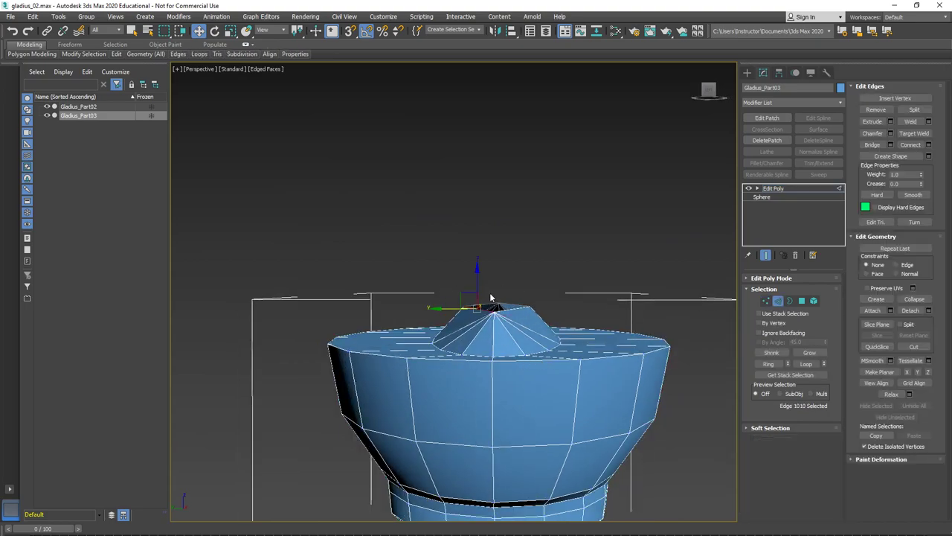
pyautogui.press('3')
pyautogui.click(494, 305)
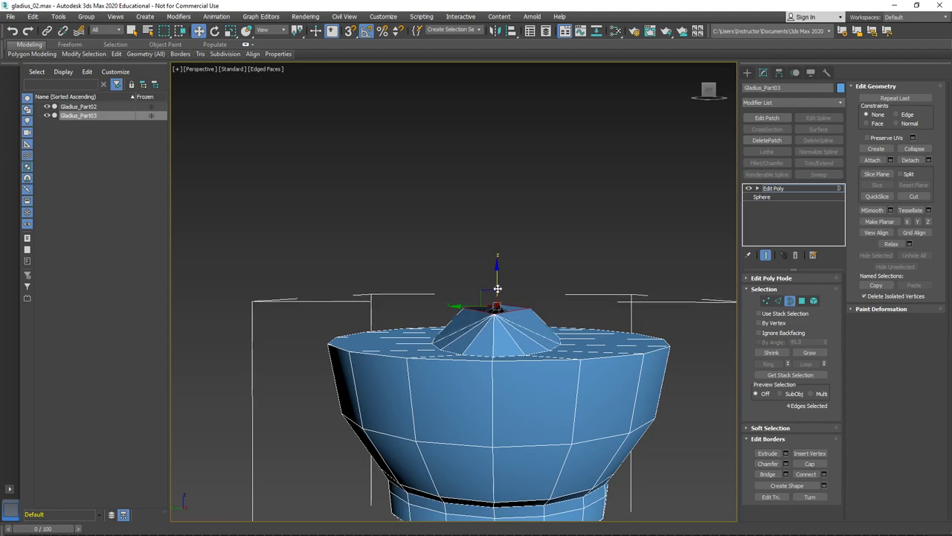
pyautogui.press('Delete')
# Attach the blade Gladius_Part02 to the guard and grip object.
pyautogui.keyDown('alt'); pyautogui.moveTo(520, 320); pyautogui.dragTo(400, 381, button='middle'); pyautogui.keyUp('alt')
pyautogui.scroll(-3, 401, 381)
pyautogui.moveTo(463, 377); pyautogui.dragTo(535, 353, button='middle')
pyautogui.scroll(-5, 471, 397)
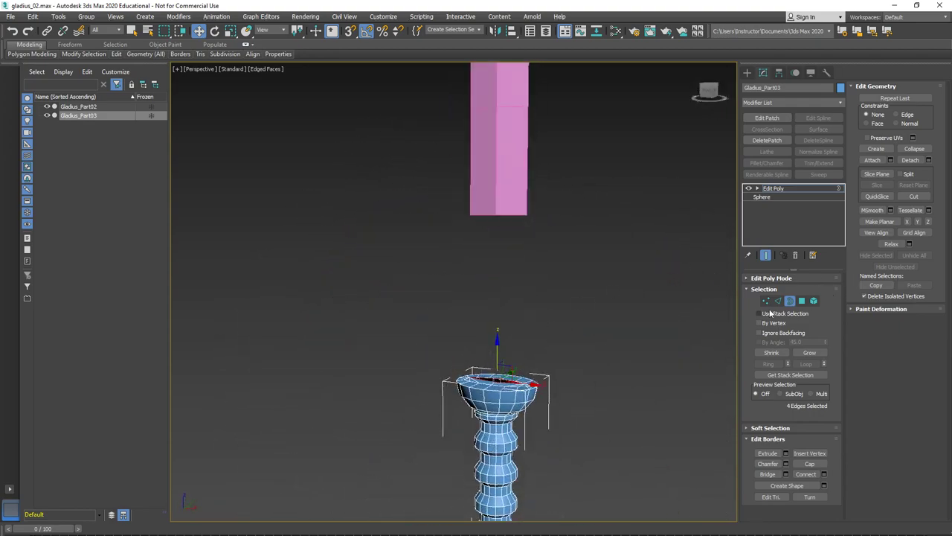
pyautogui.rightClick(511, 374)
pyautogui.click(483, 277)
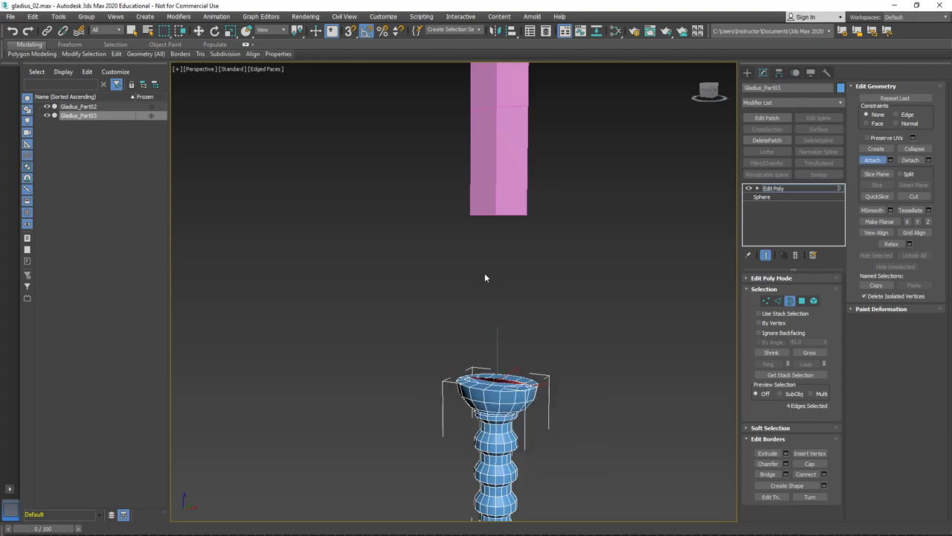
pyautogui.click(495, 210)
# Delete the polygon capping the underside of the blade.
pyautogui.keyDown('alt'); pyautogui.moveTo(496, 210); pyautogui.dragTo(495, 291, button='middle'); pyautogui.keyUp('alt')
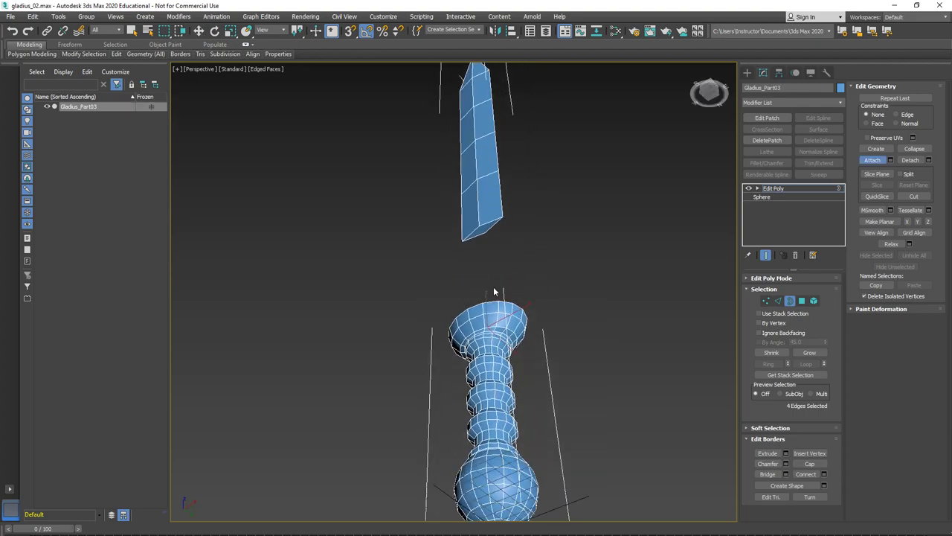
pyautogui.scroll(3, 495, 287)
pyautogui.press('4')
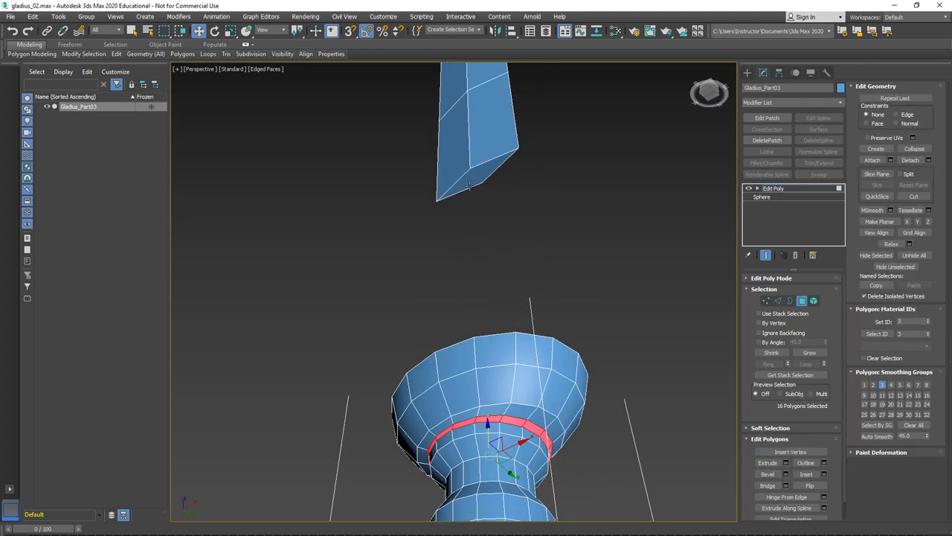
pyautogui.click(470, 182)
pyautogui.press('Delete')
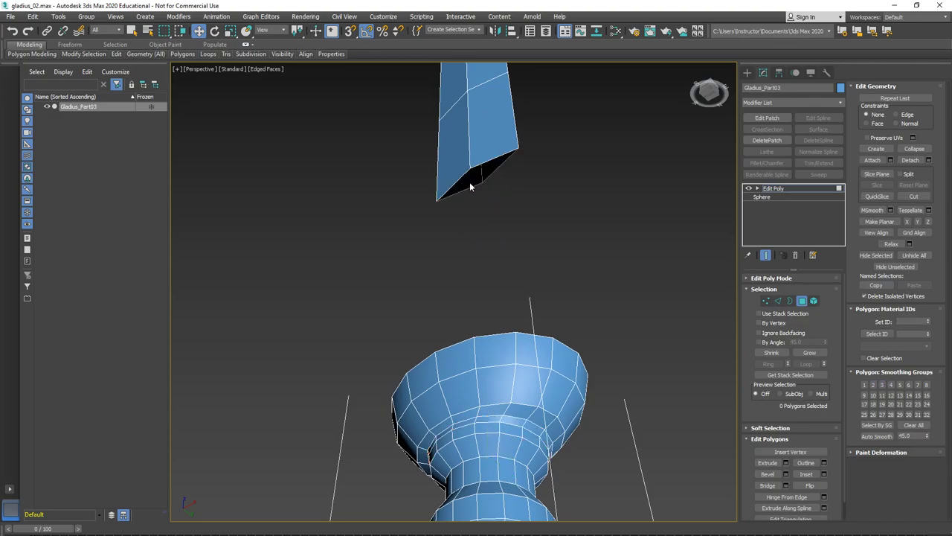
# Select the whole blade element and lower it to just above the guard's opening.
pyautogui.press('5')
pyautogui.click(497, 121)
pyautogui.scroll(-5, 497, 120)
pyautogui.keyDown('alt'); pyautogui.moveTo(497, 121); pyautogui.dragTo(471, 127, button='middle'); pyautogui.keyUp('alt')
pyautogui.moveTo(466, 71); pyautogui.dragTo(467, 176)
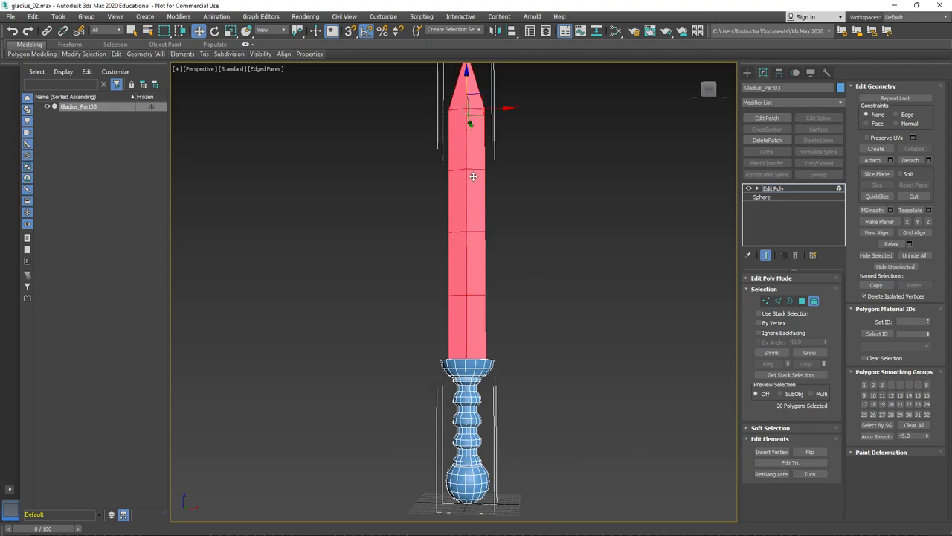
pyautogui.scroll(6, 484, 259)
pyautogui.moveTo(484, 259); pyautogui.dragTo(491, 123, button='middle')
pyautogui.keyDown('alt'); pyautogui.moveTo(491, 122); pyautogui.dragTo(470, 219, button='middle'); pyautogui.keyUp('alt')
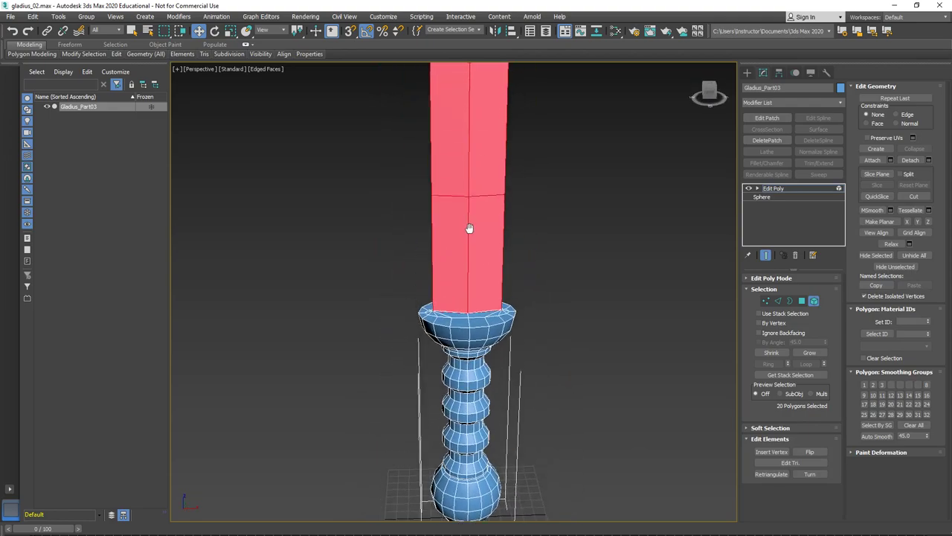
pyautogui.scroll(-3, 469, 111)
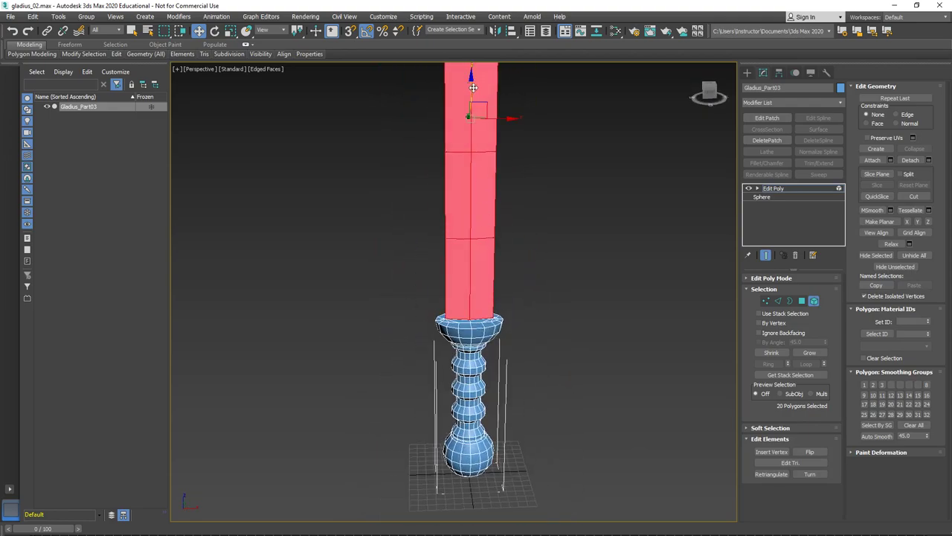
pyautogui.scroll(8, 465, 285)
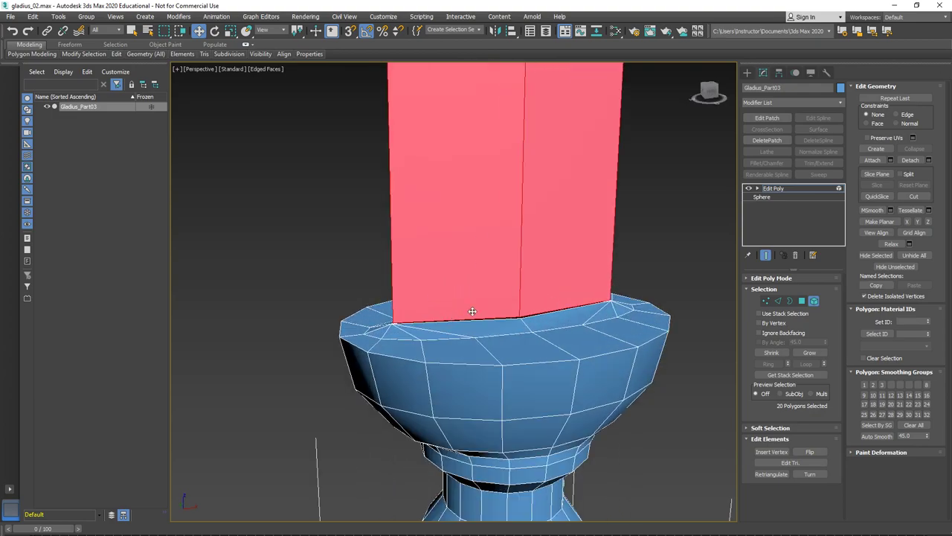
# Select the open borders of the blade and the guard and bridge them.
pyautogui.press('3')
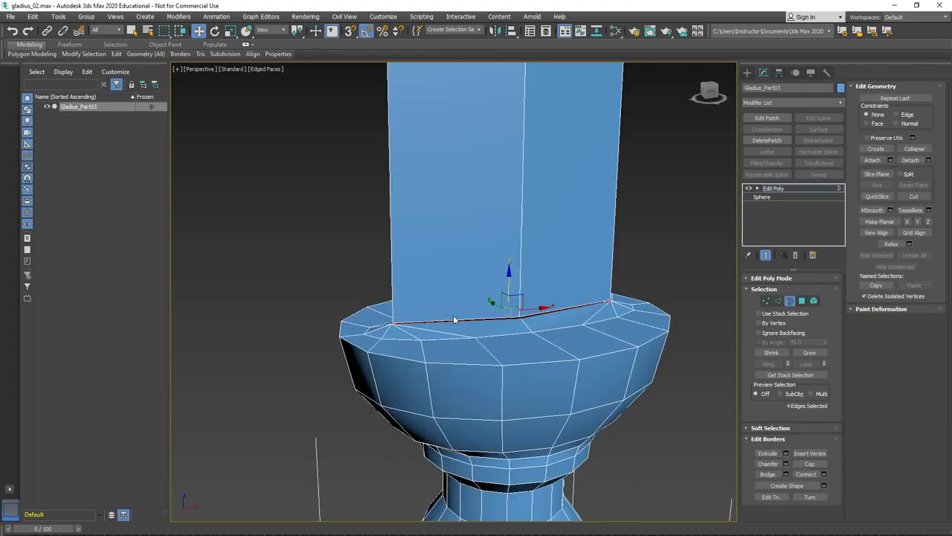
pyautogui.keyDown('ctrl'); pyautogui.click(402, 334); pyautogui.keyUp('ctrl')
pyautogui.scroll(5, 457, 341)
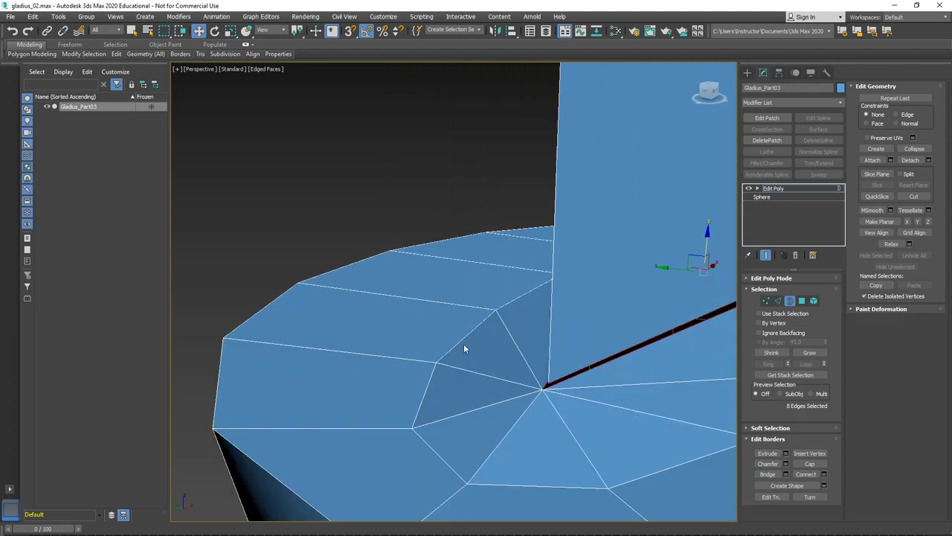
pyautogui.click(767, 474)
pyautogui.keyDown('alt'); pyautogui.moveTo(489, 391); pyautogui.dragTo(481, 362, button='middle'); pyautogui.keyUp('alt')
pyautogui.scroll(-3, 480, 363)
pyautogui.keyDown('alt'); pyautogui.moveTo(664, 353); pyautogui.dragTo(558, 350, button='middle'); pyautogui.keyUp('alt')
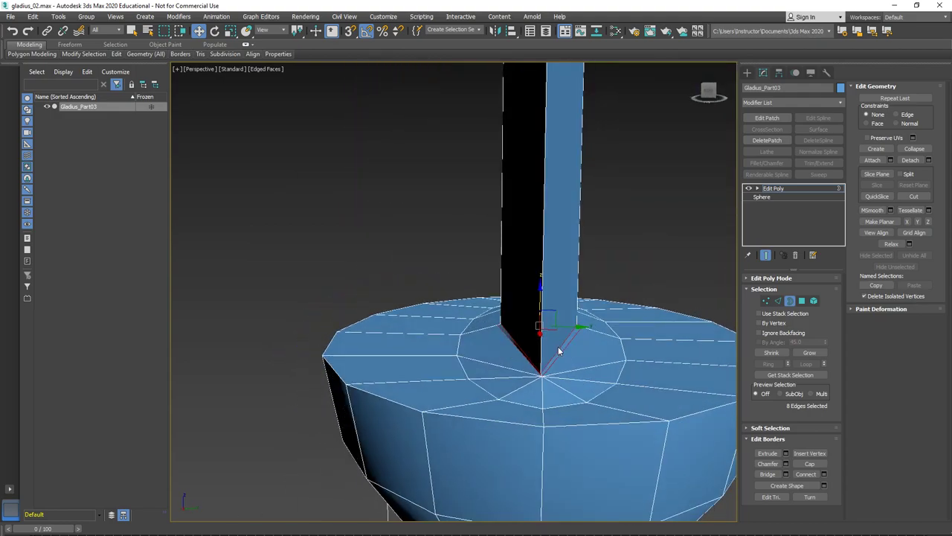
# Select the blade's polygons and raise them slightly to form a short neck above the guard.
pyautogui.scroll(-8, 559, 351)
pyautogui.scroll(-2, 537, 327)
pyautogui.press('4')
pyautogui.moveTo(622, 326); pyautogui.dragTo(622, 326)
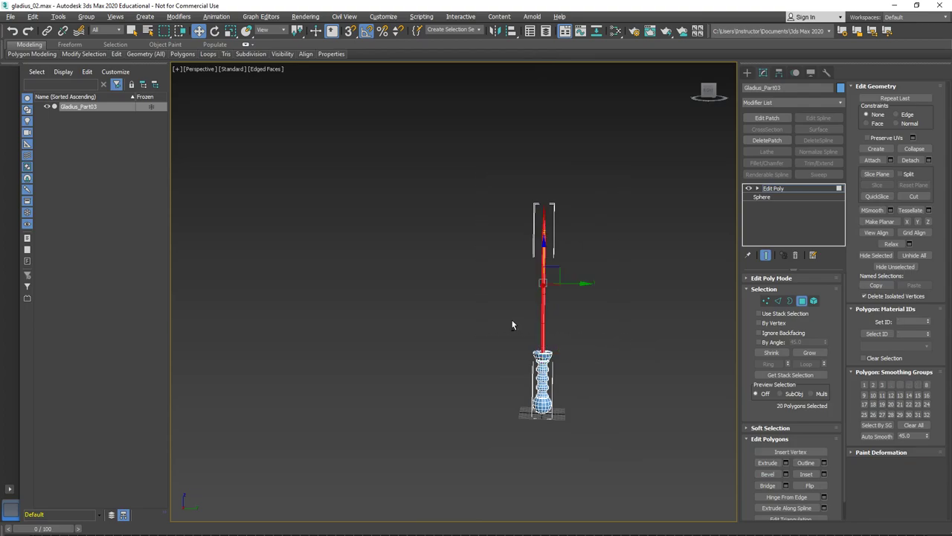
pyautogui.scroll(5, 511, 322)
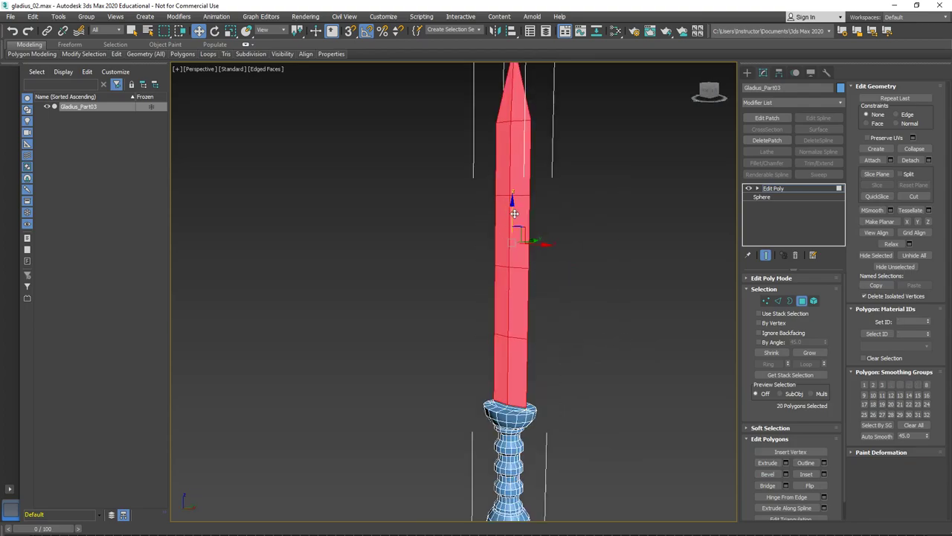
pyautogui.scroll(4, 537, 475)
pyautogui.keyDown('alt'); pyautogui.moveTo(525, 294); pyautogui.dragTo(500, 341, button='middle'); pyautogui.keyUp('alt')
pyautogui.scroll(5, 503, 343)
pyautogui.scroll(-8, 502, 344)
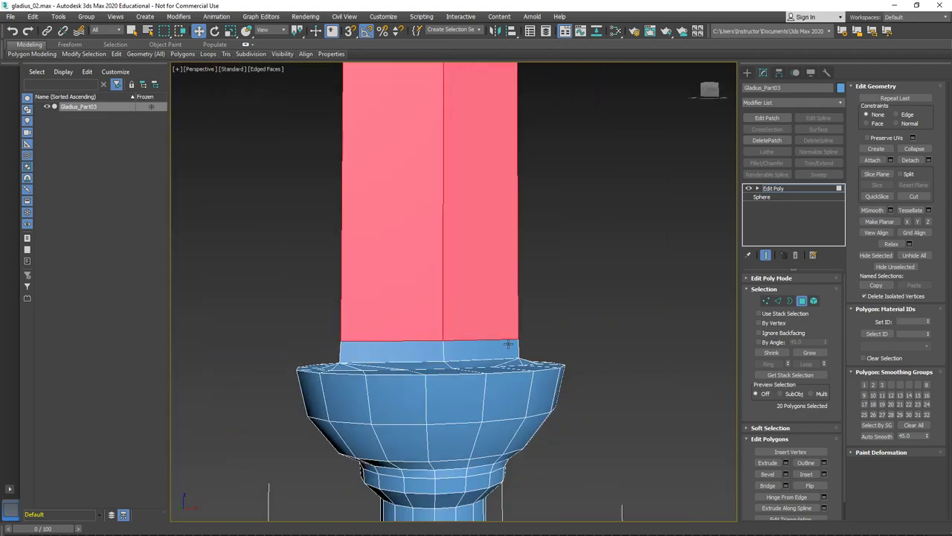
# Leave polygon editing, deselect the sword and check the joined gladius in full.
pyautogui.click(801, 302)
pyautogui.click(801, 302)
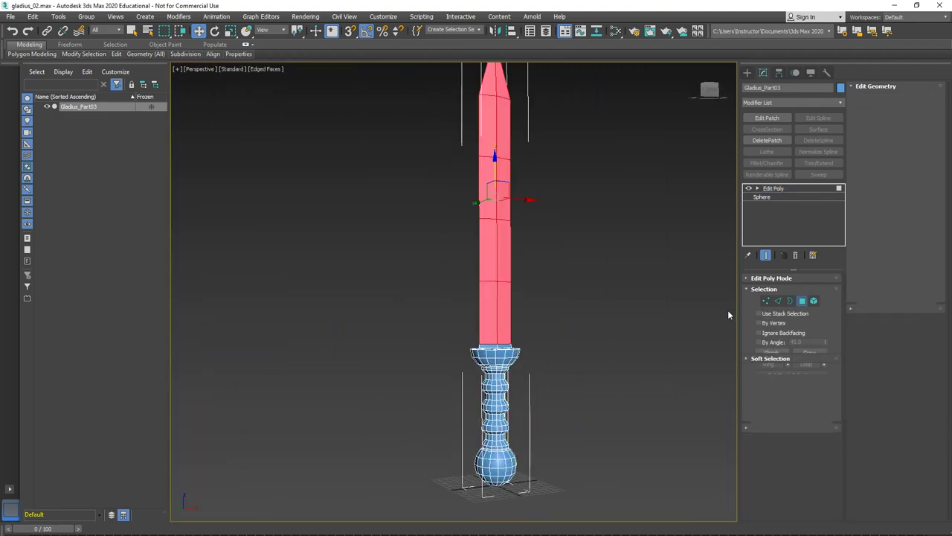
pyautogui.click(804, 302)
pyautogui.click(663, 339)
pyautogui.press('z')
pyautogui.keyDown('alt'); pyautogui.moveTo(587, 341); pyautogui.dragTo(586, 378, button='middle'); pyautogui.keyUp('alt')
pyautogui.scroll(4, 537, 348)
pyautogui.scroll(-2, 524, 347)
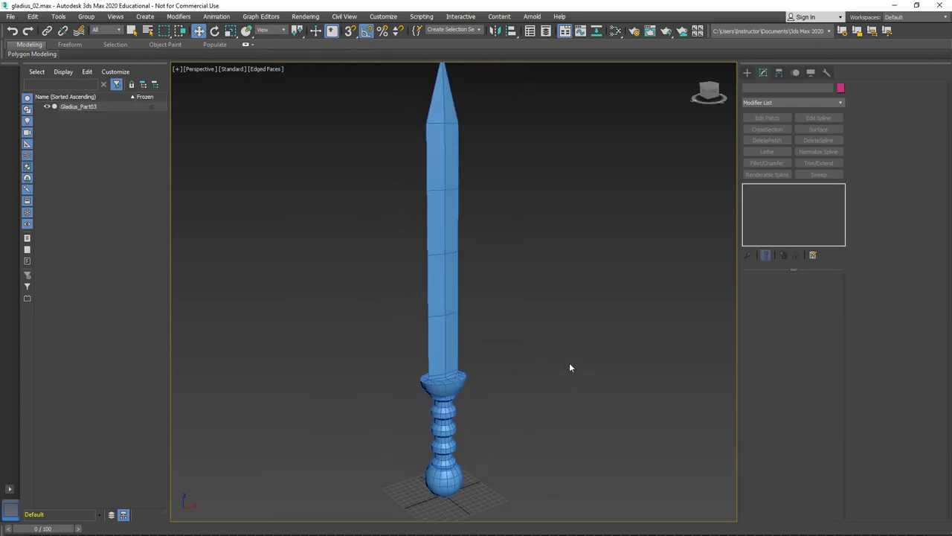